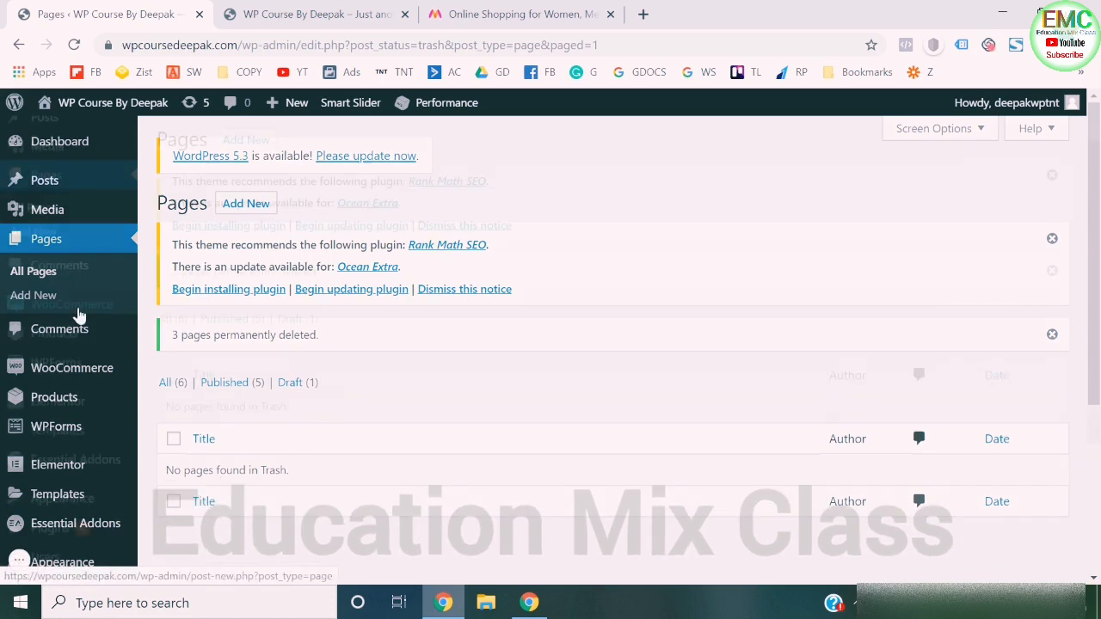
# - Open the WooCommerce product categories in the WordPress admin and review the list of existing categories
pyautogui.scroll(-1, 75, 310)
pyautogui.moveTo(73, 332)
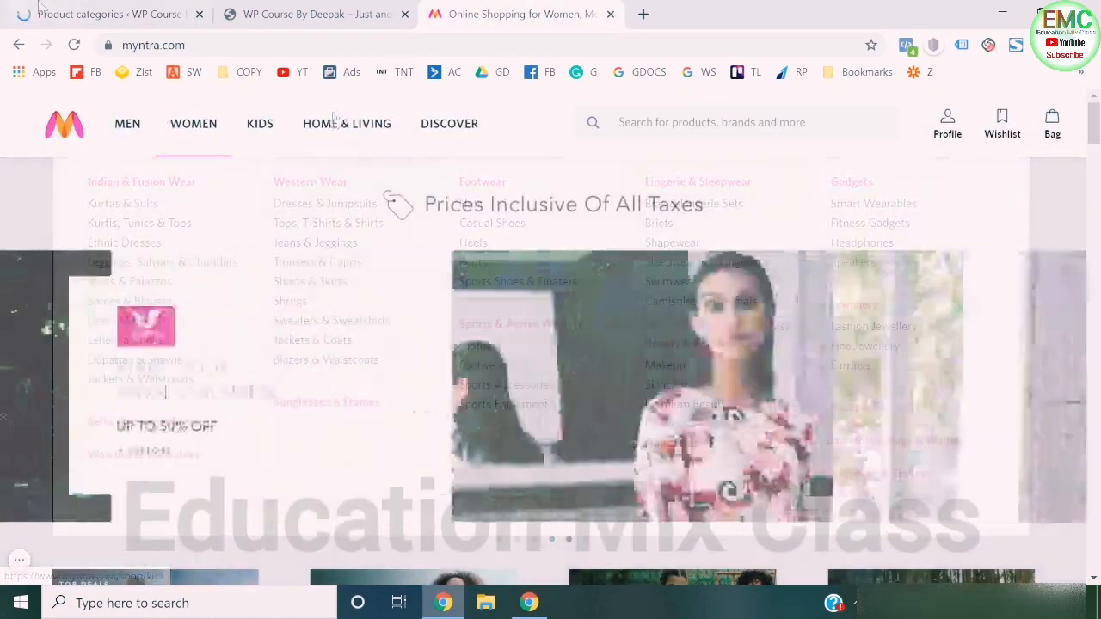
pyautogui.click(38, 7)
pyautogui.scroll(-4, 515, 293)
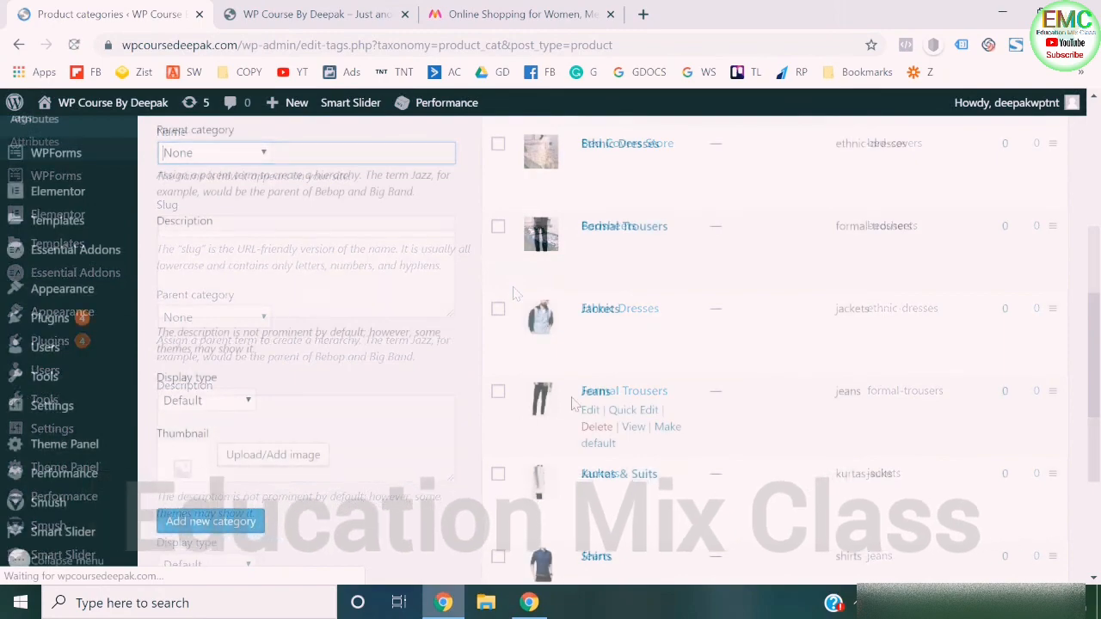
pyautogui.scroll(-3, 573, 402)
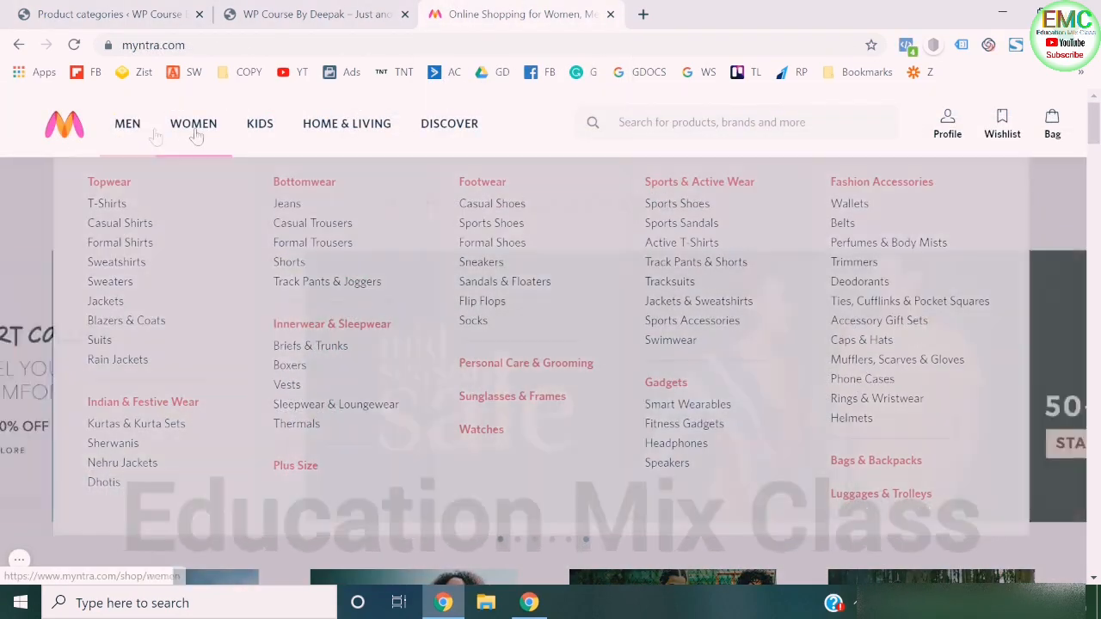
# - Examine the category groups under the Men, Women, Kids and Home & Living navigation entries on the Myntra site
pyautogui.moveTo(205, 136)
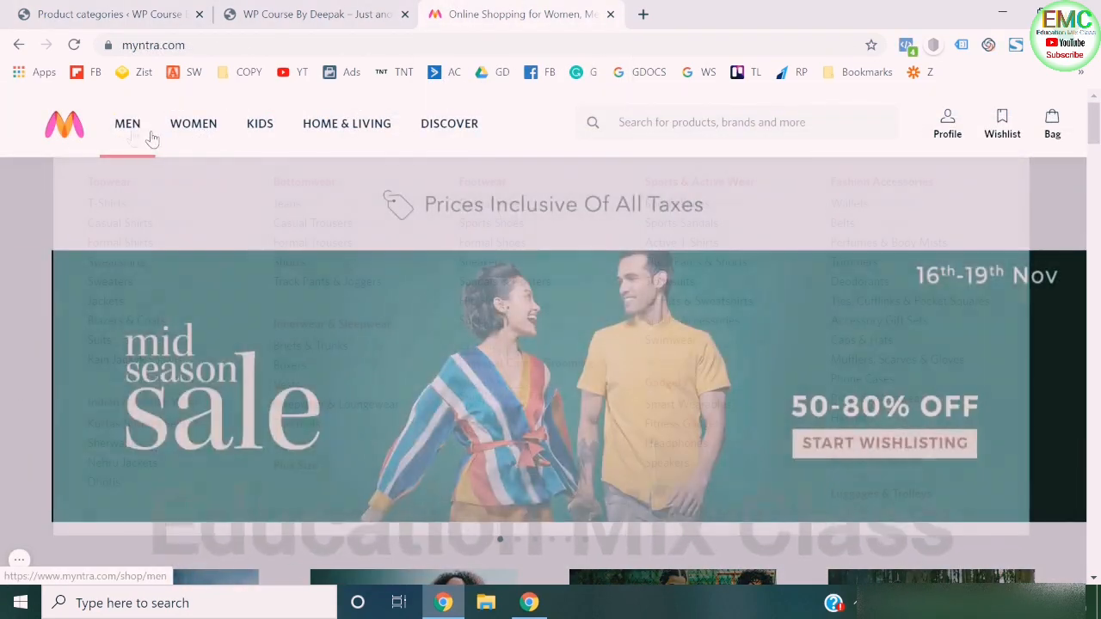
pyautogui.moveTo(129, 140)
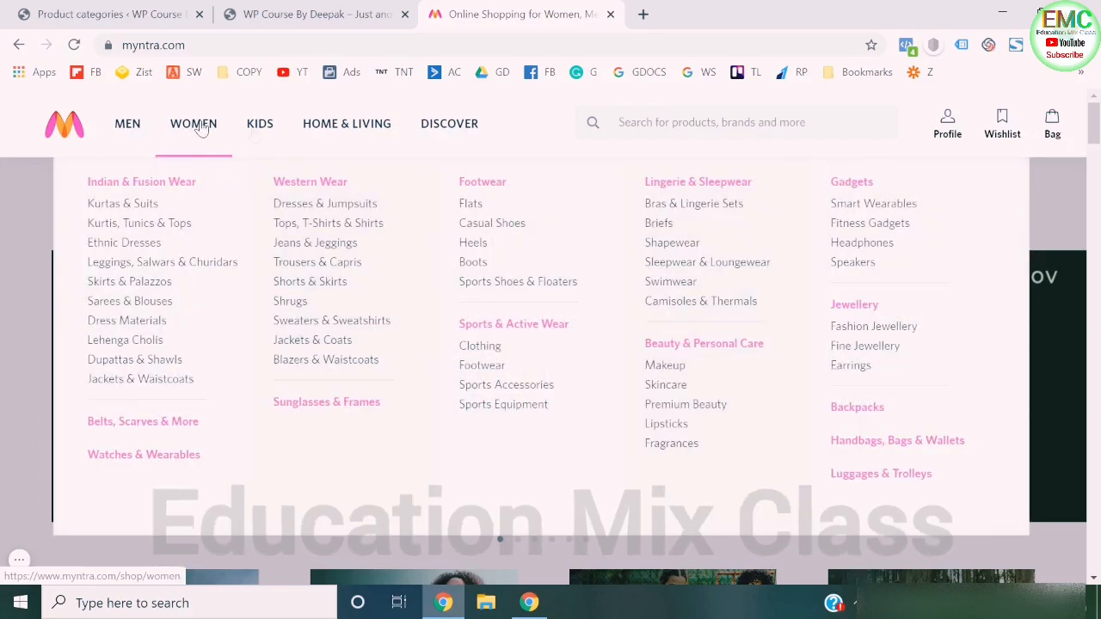
pyautogui.moveTo(314, 133)
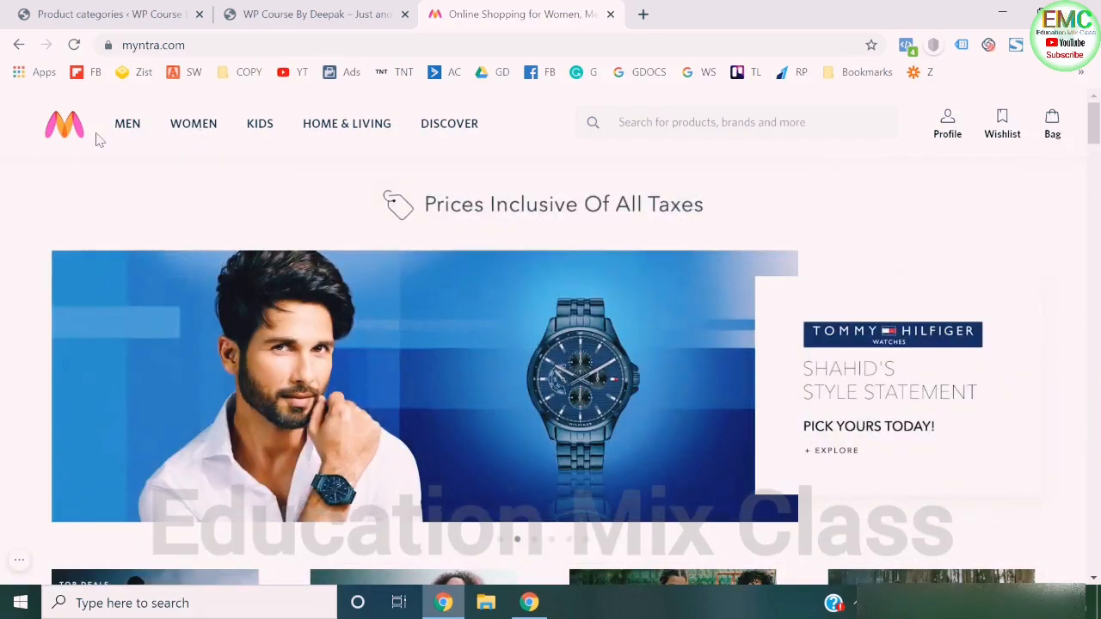
pyautogui.click(83, 11)
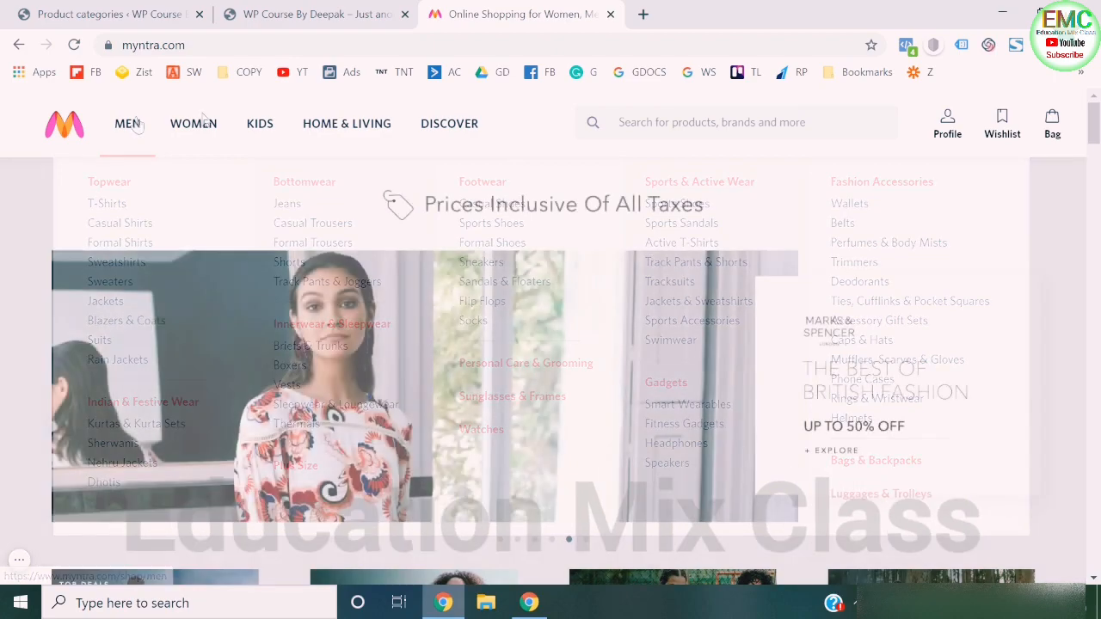
pyautogui.moveTo(278, 131)
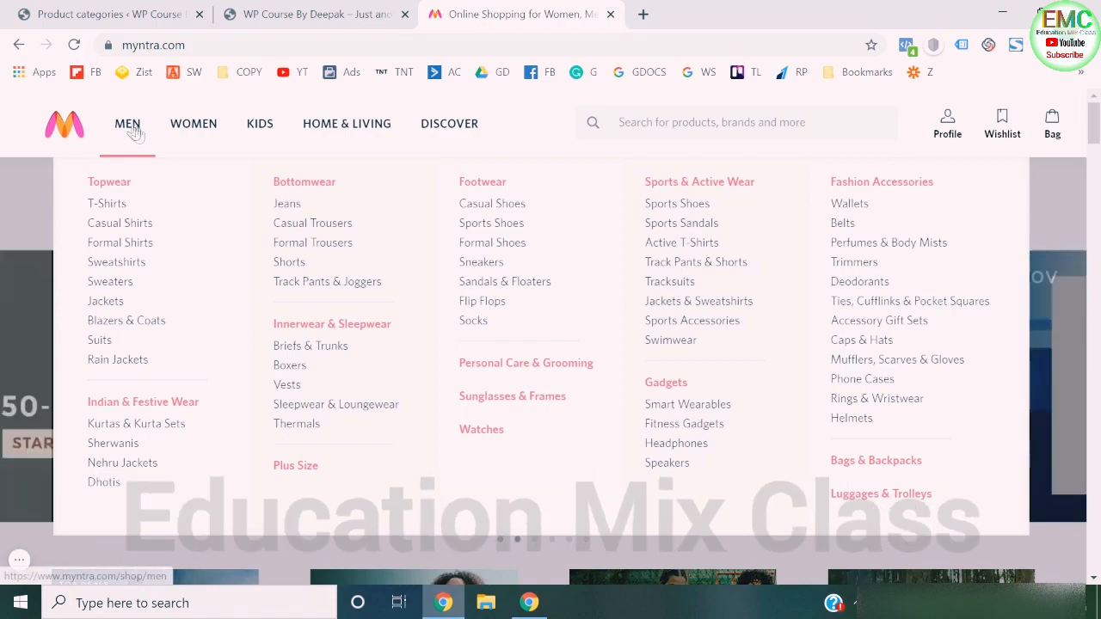
# - Look through Myntra's Men and Women section pages and return to its home page
pyautogui.click(130, 126)
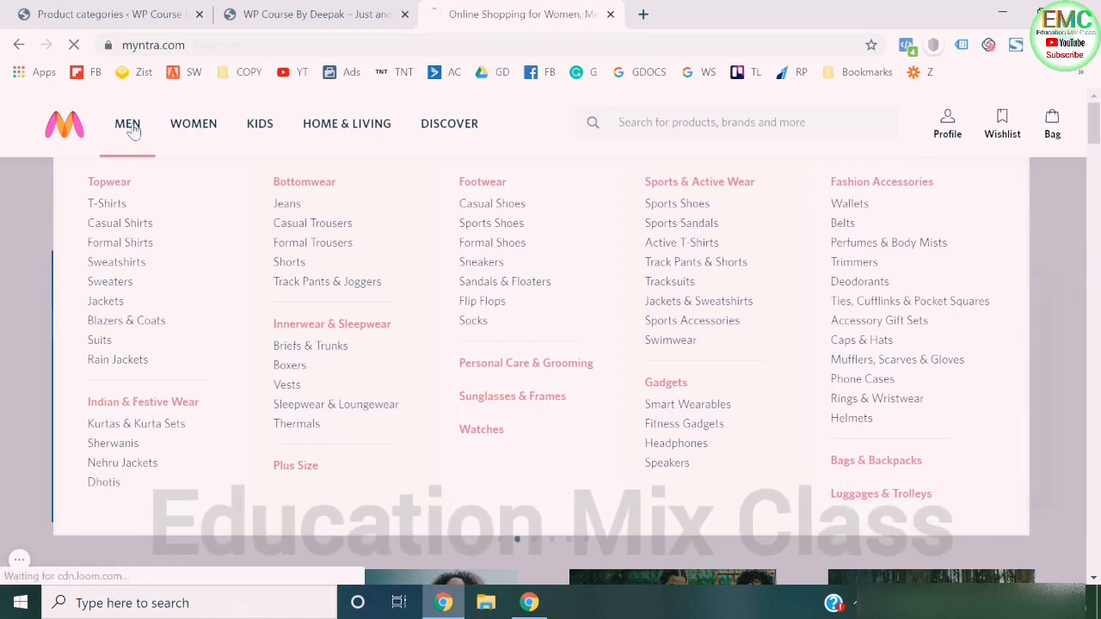
pyautogui.scroll(-10, 430, 447)
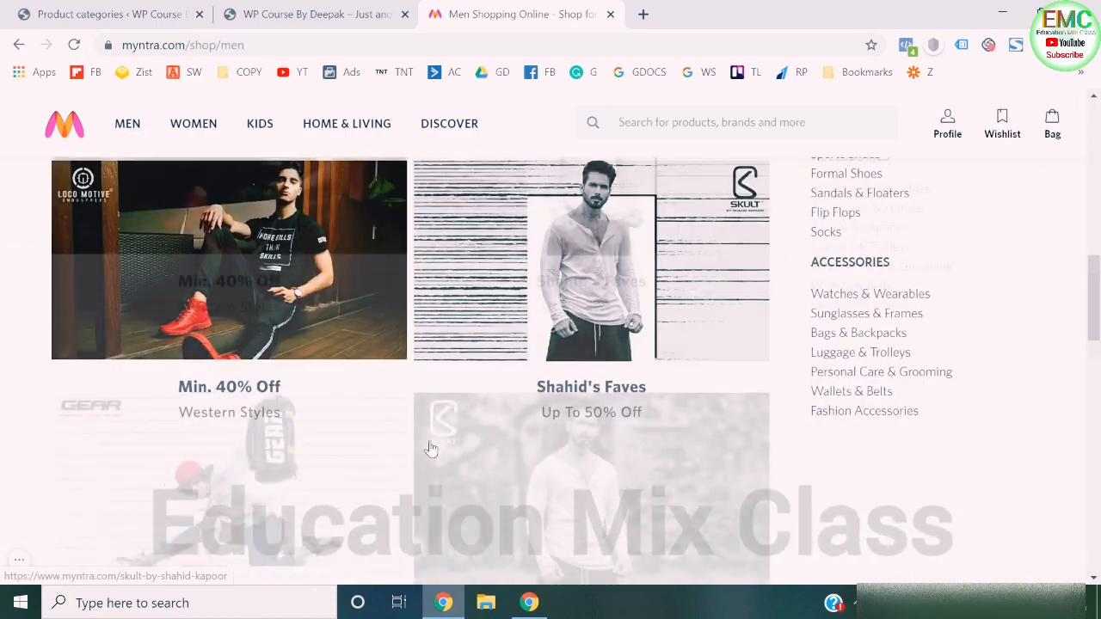
pyautogui.scroll(10, 430, 448)
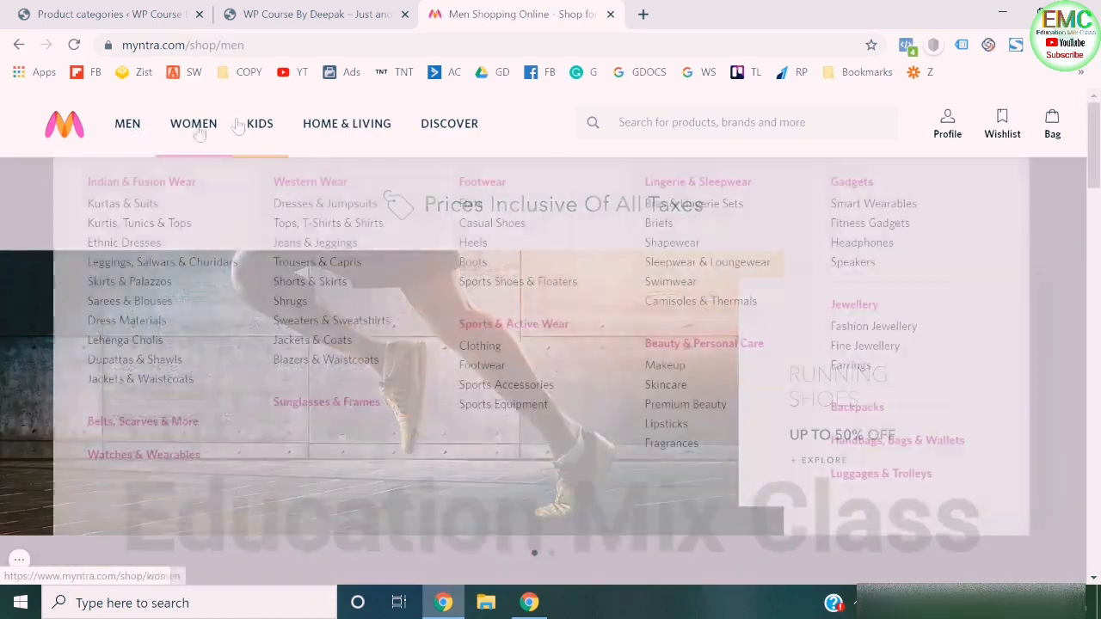
pyautogui.click(199, 129)
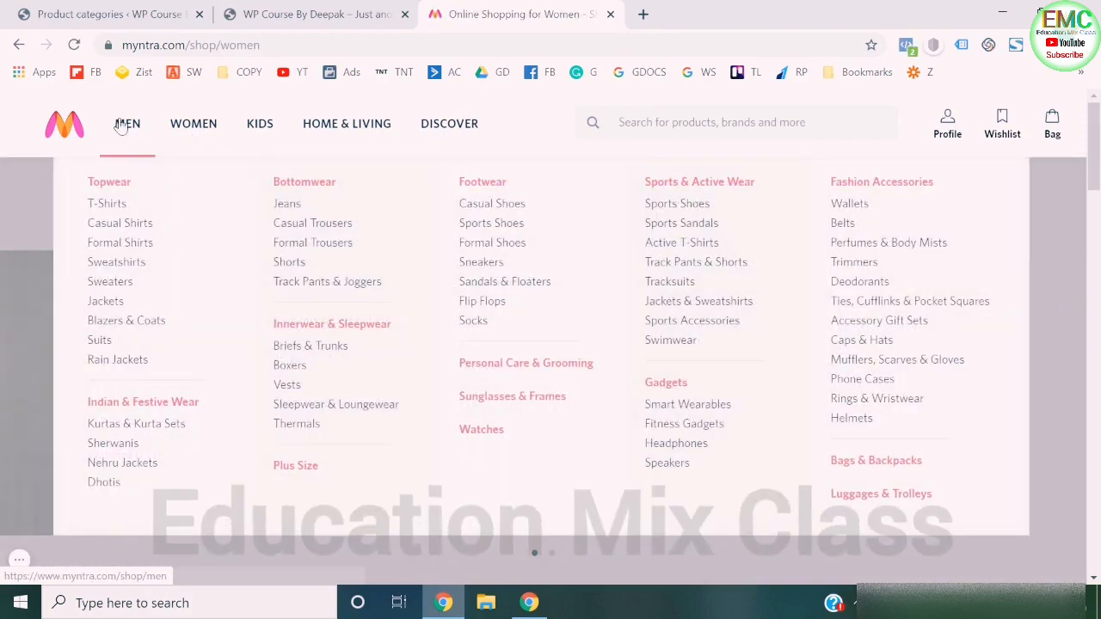
pyautogui.click(125, 127)
pyautogui.click(73, 127)
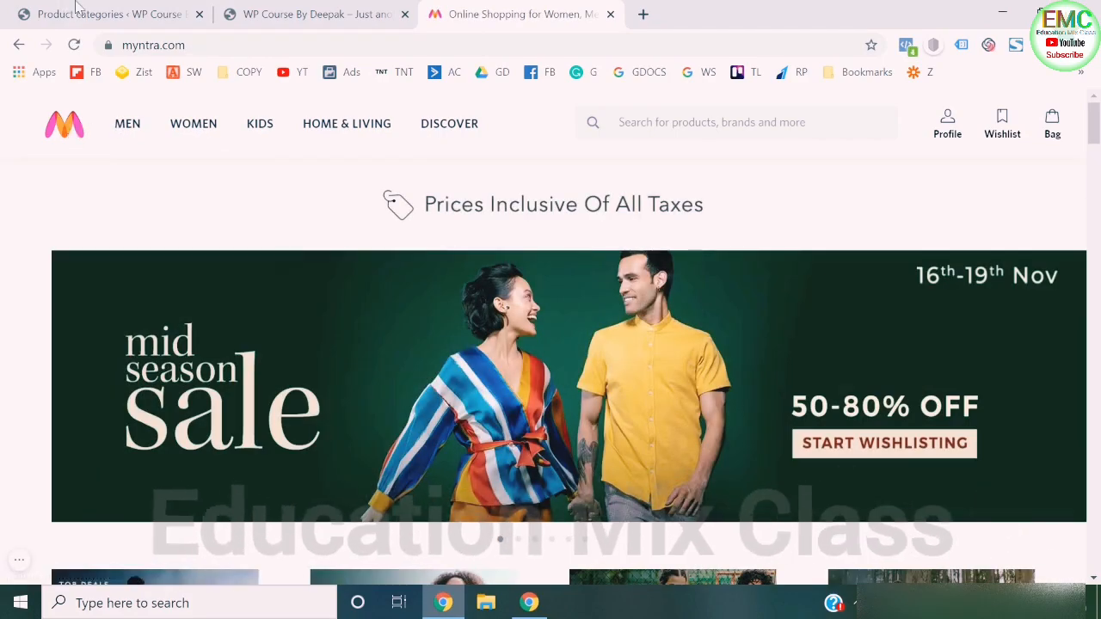
pyautogui.click(75, 4)
pyautogui.click(492, 4)
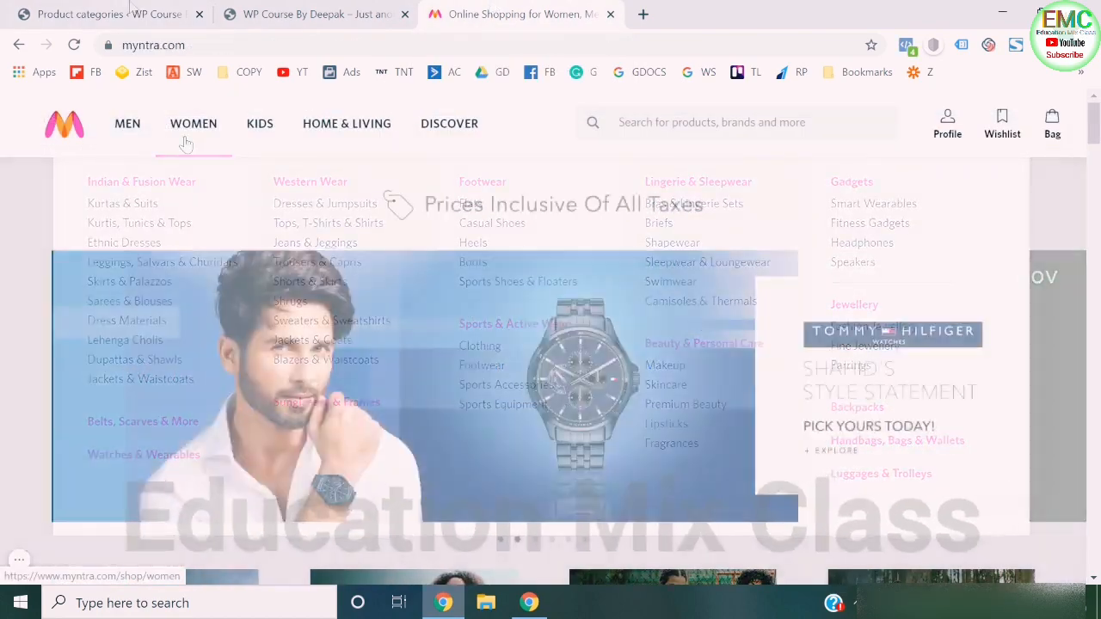
# - Switch back to the WordPress admin, create a new page titled "Men" and publish it
pyautogui.click(112, 13)
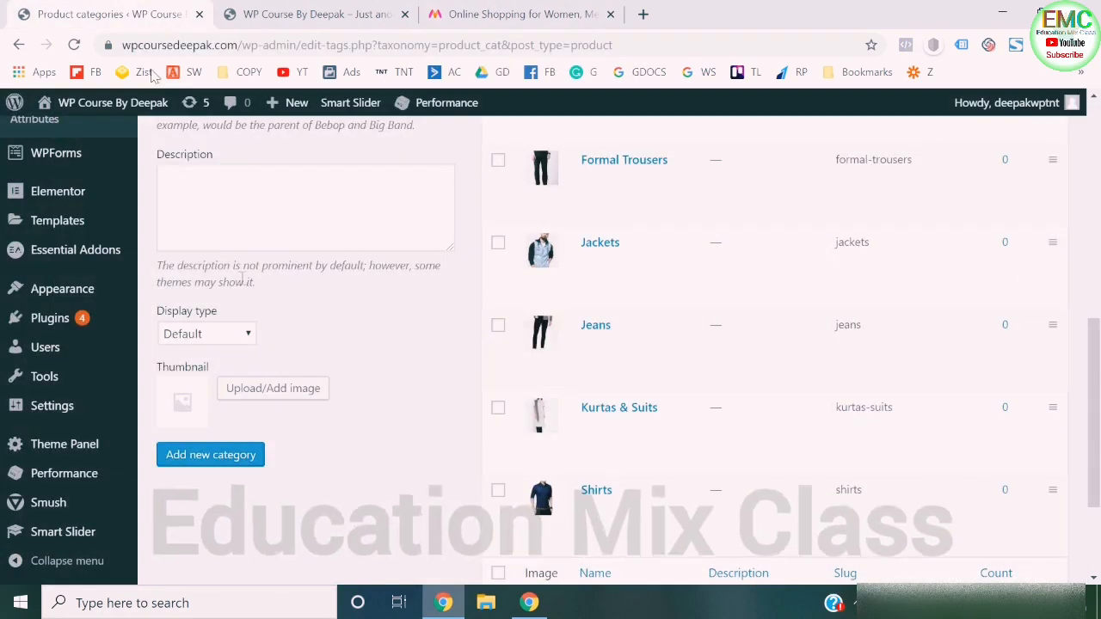
pyautogui.scroll(10, 240, 276)
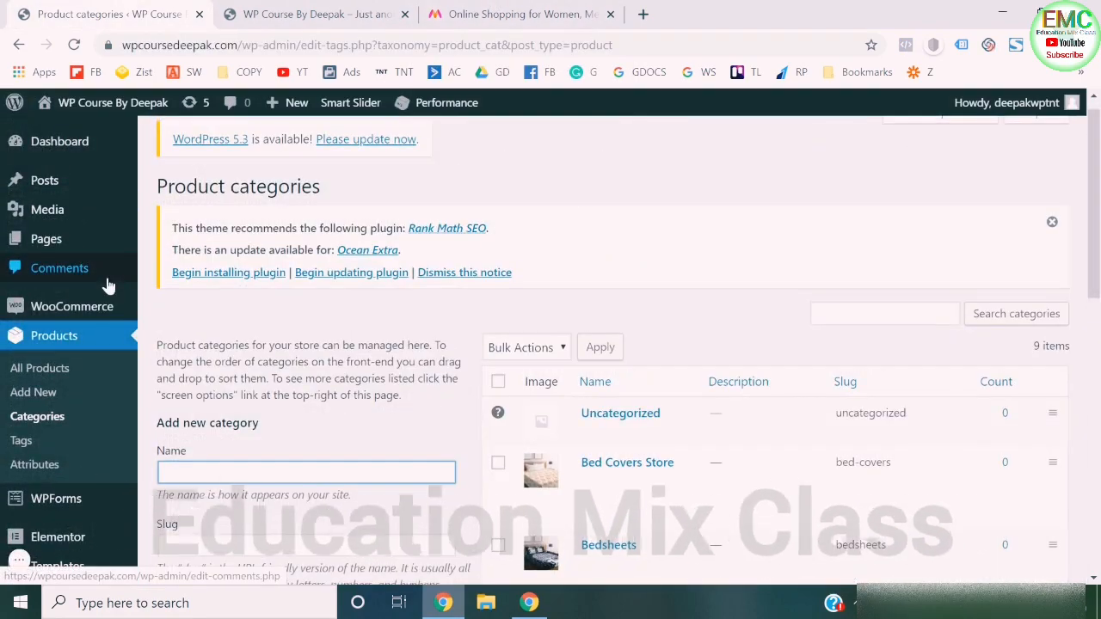
pyautogui.moveTo(54, 245)
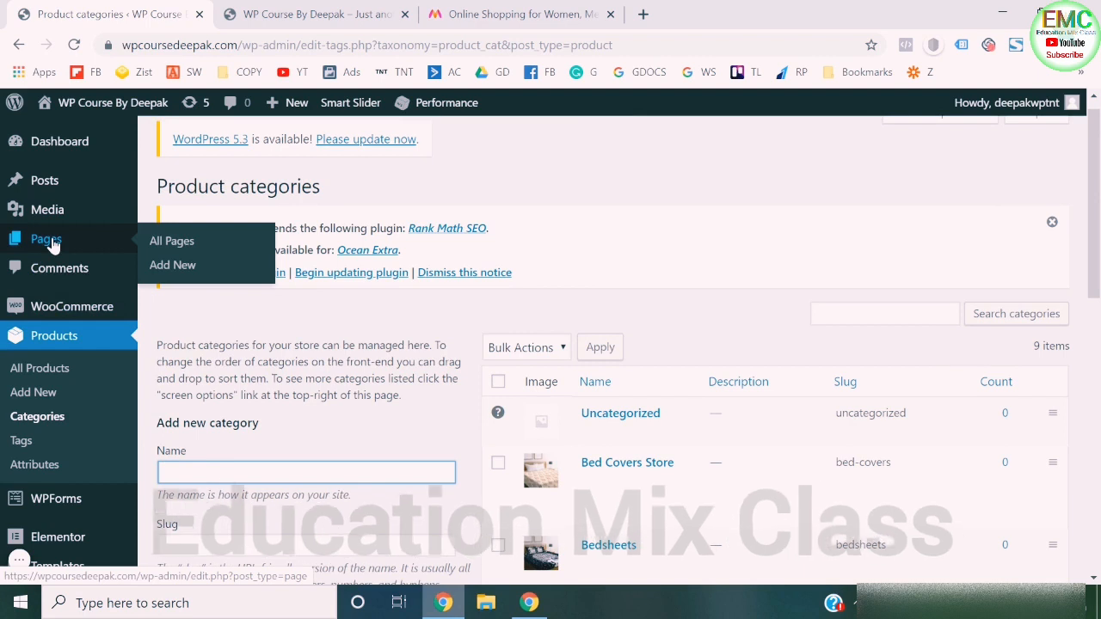
pyautogui.click(172, 266)
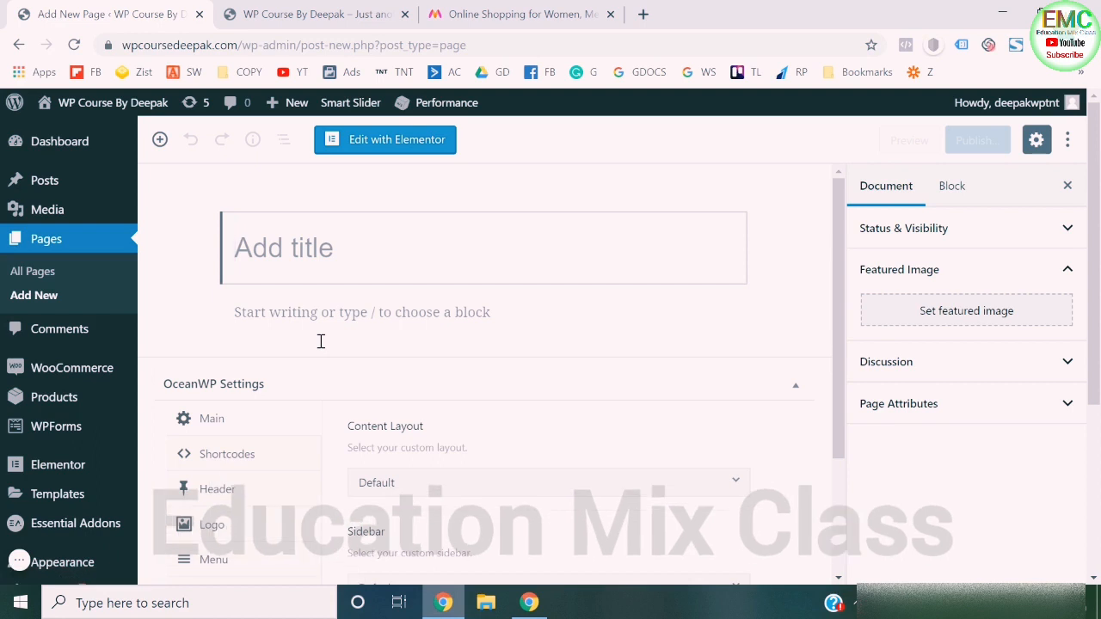
pyautogui.write('Men')
pyautogui.click(977, 142)
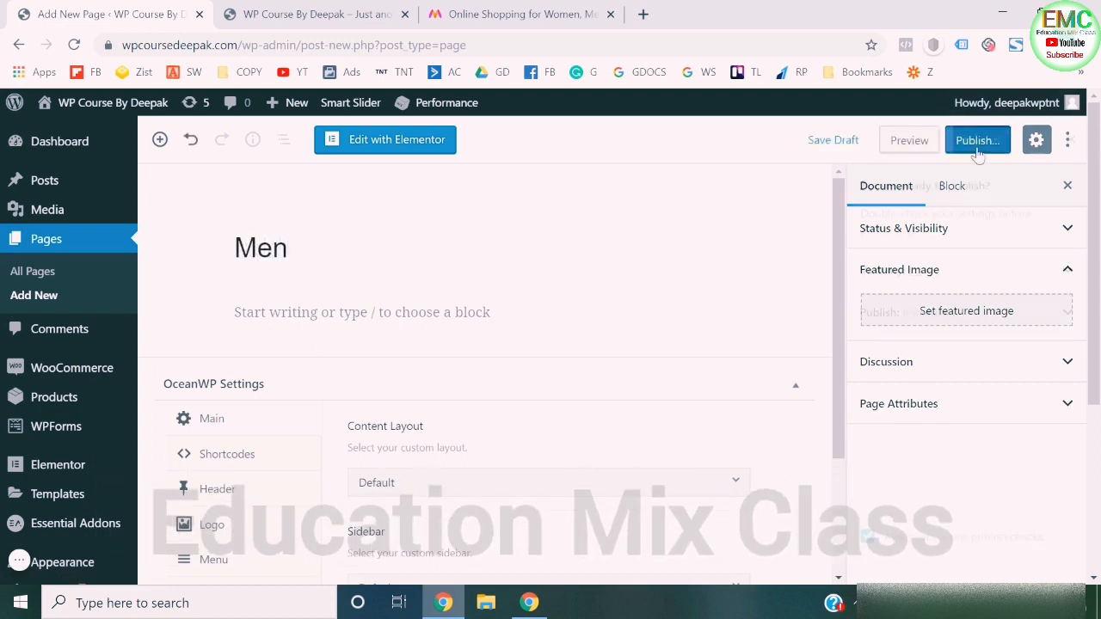
pyautogui.click(979, 142)
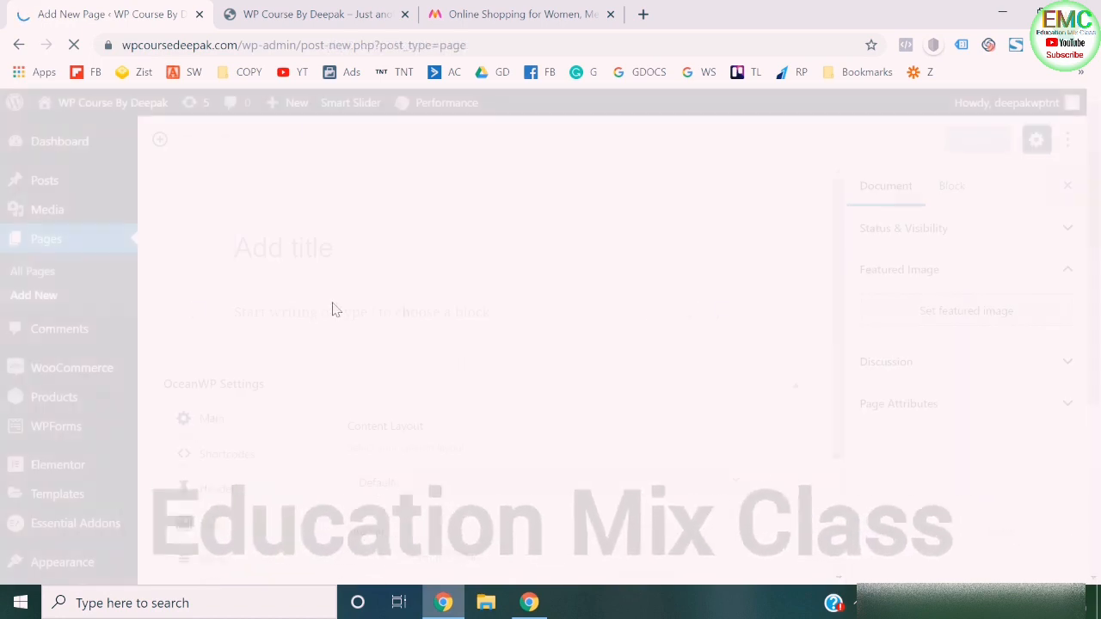
# - Create another new page titled "Women" and publish it
pyautogui.write('WOmen')
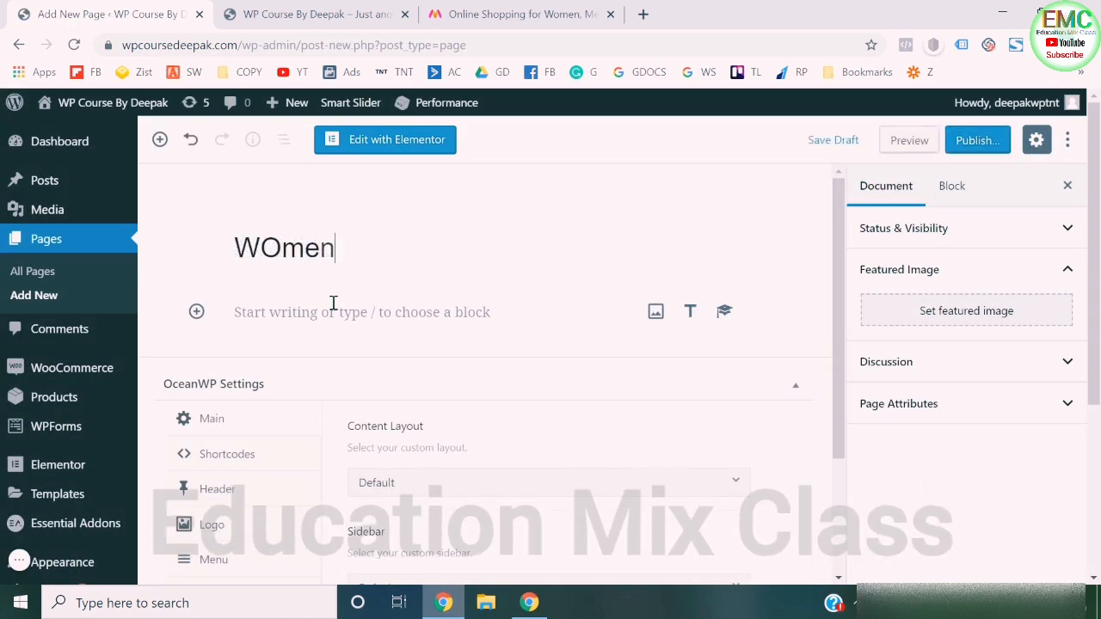
pyautogui.click(977, 141)
pyautogui.click(981, 142)
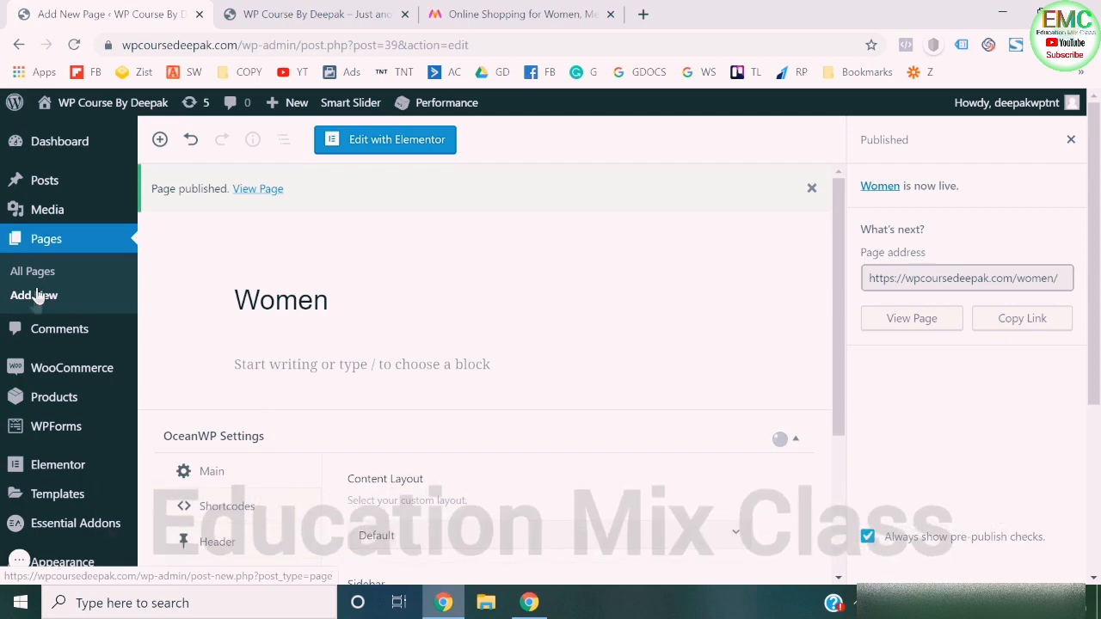
# - Check Myntra's Home & Living section, then title the new WordPress page "Home & Living" and publish it
pyautogui.click(567, 9)
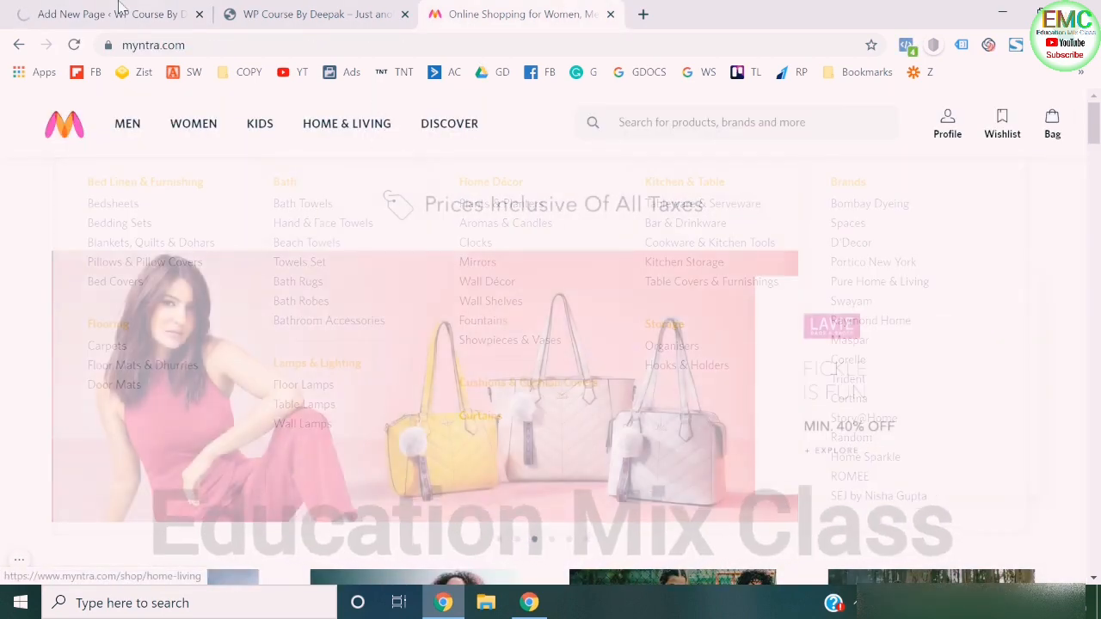
pyautogui.click(119, 9)
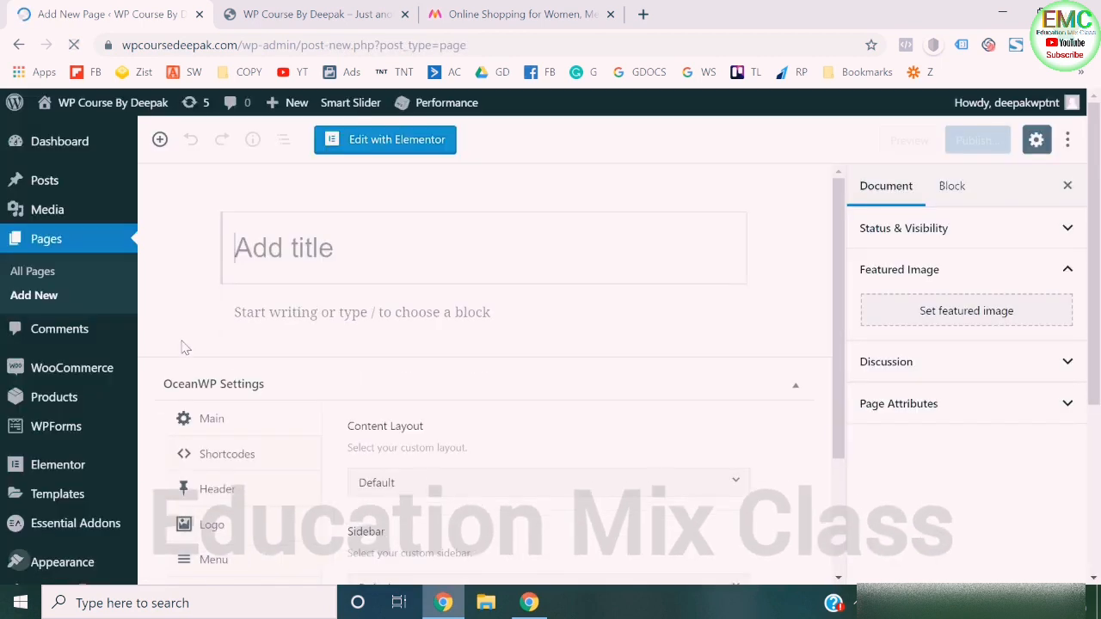
pyautogui.write('Home')
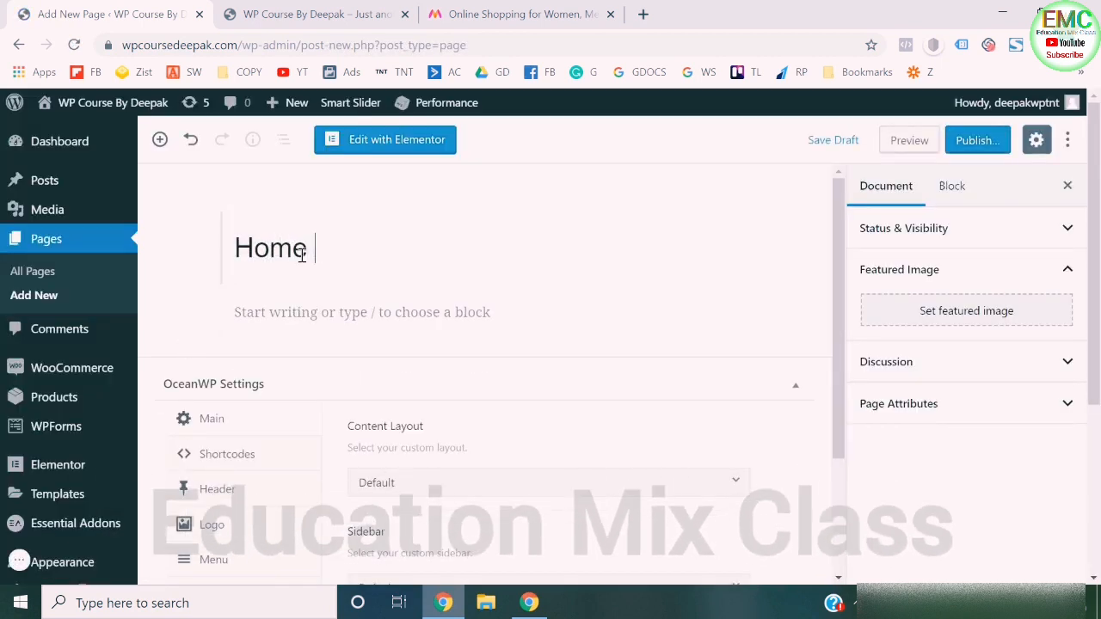
pyautogui.write(' & Livinbg')
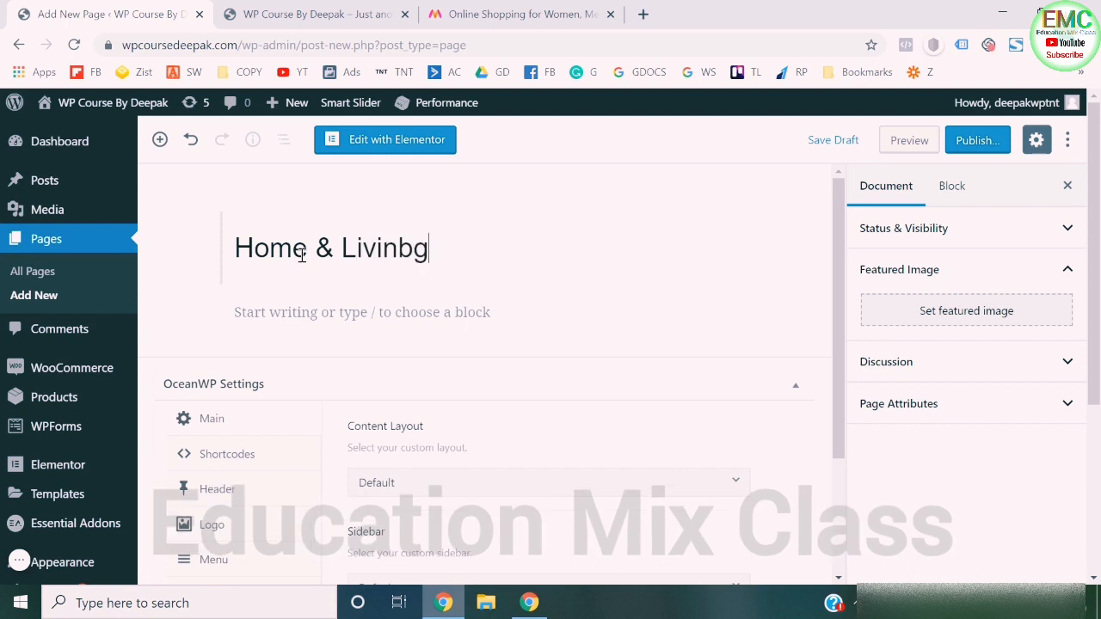
pyautogui.click(977, 140)
pyautogui.click(981, 141)
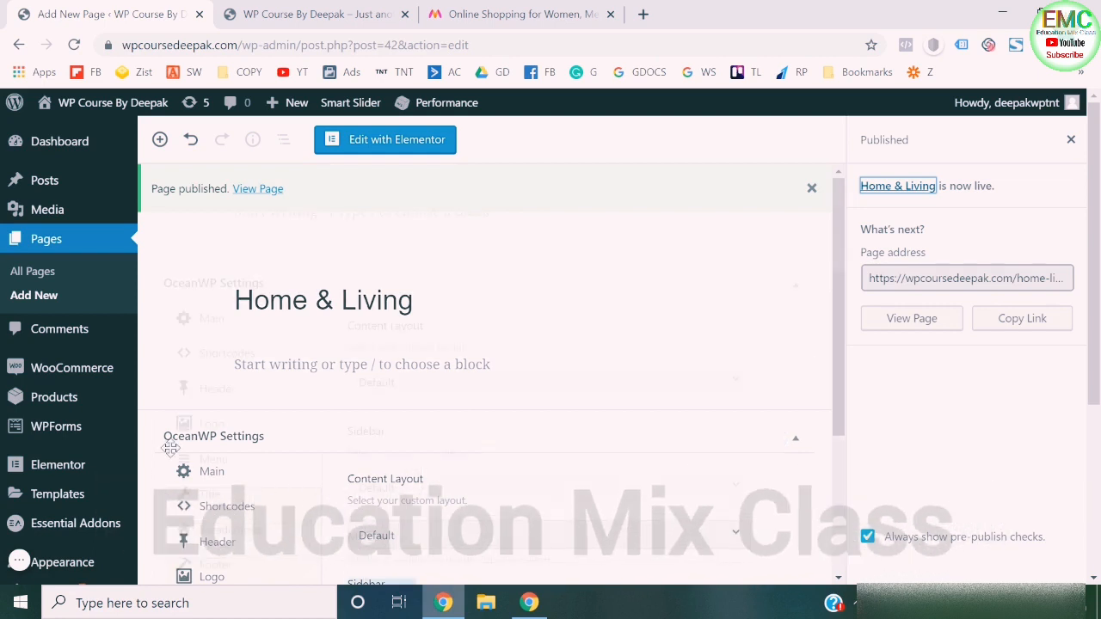
# - Open the WordPress menu editor and create a new navigation menu named "Header Menu"
pyautogui.scroll(-2, 602, 370)
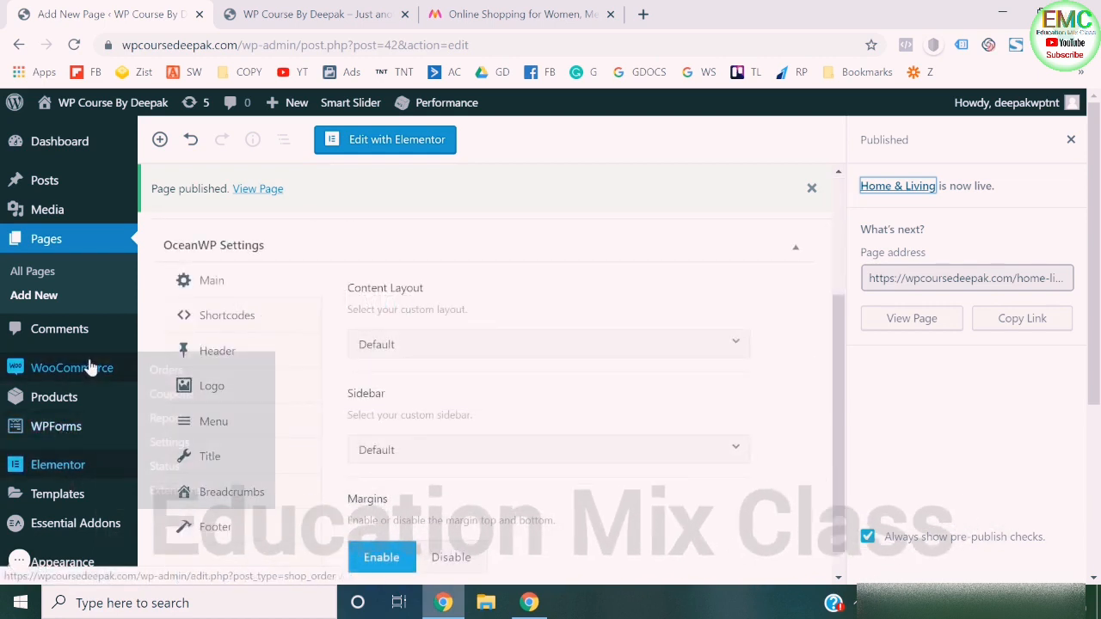
pyautogui.scroll(-2, 69, 430)
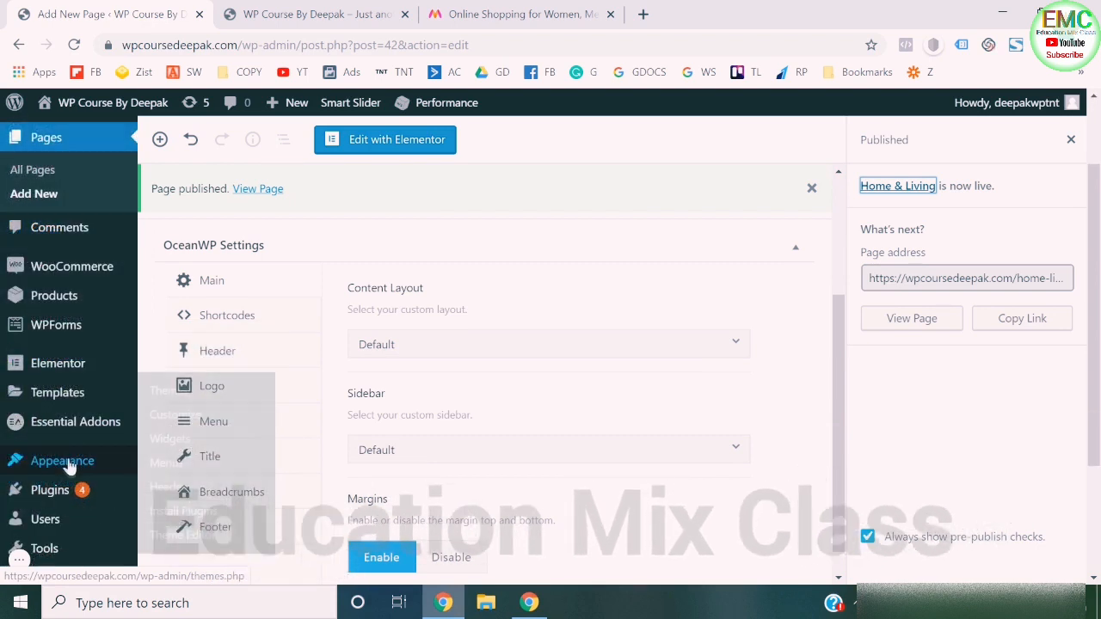
pyautogui.moveTo(37, 462)
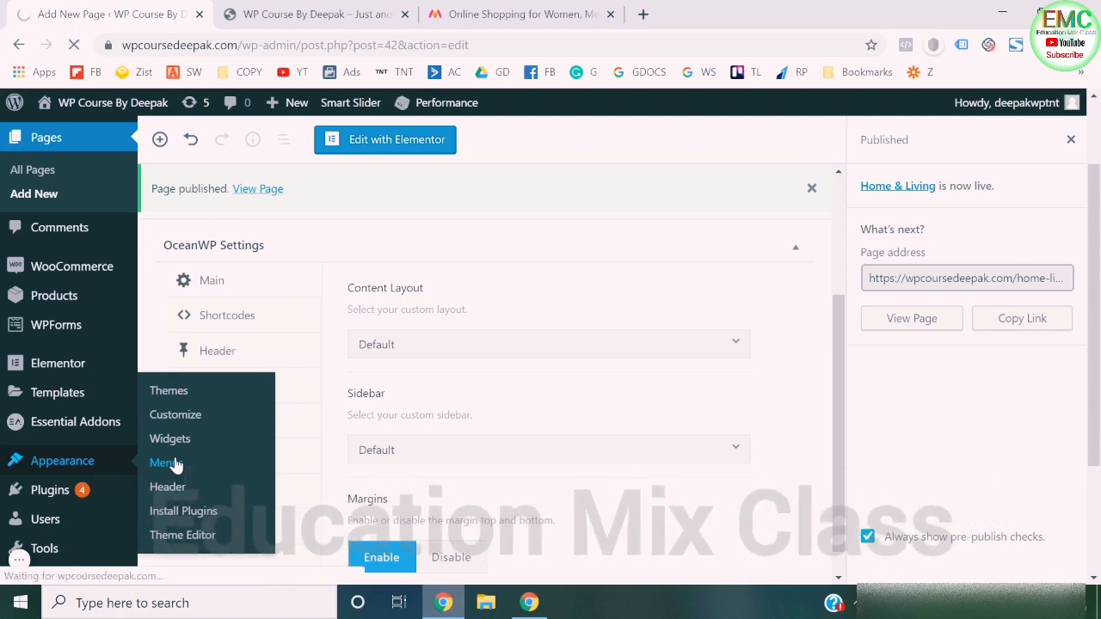
pyautogui.scroll(-3, 606, 346)
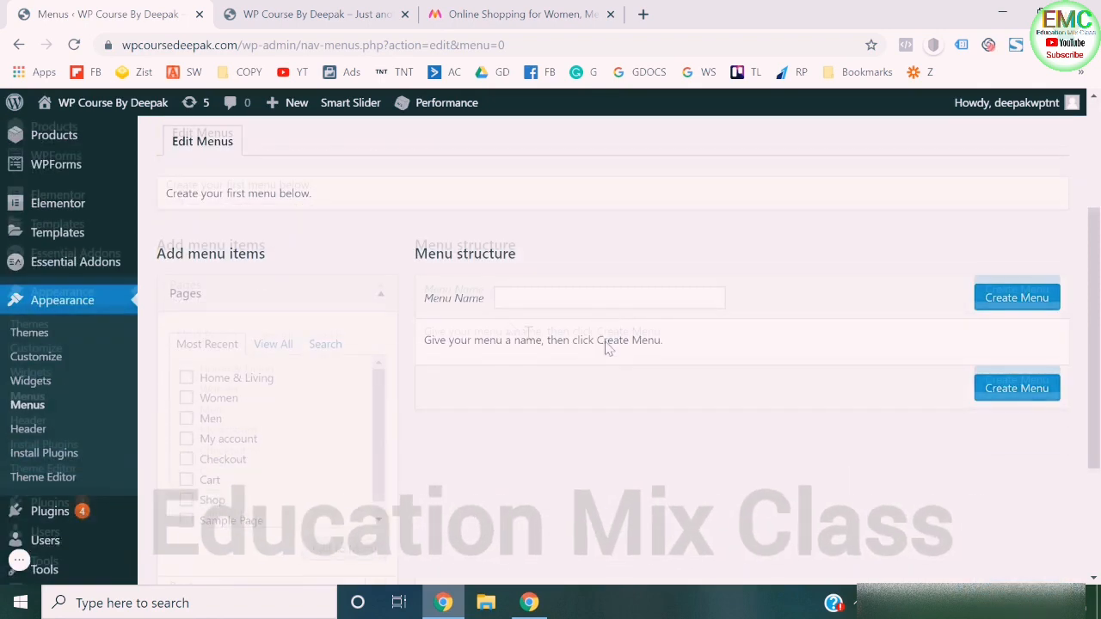
pyautogui.click(514, 290)
pyautogui.write('He')
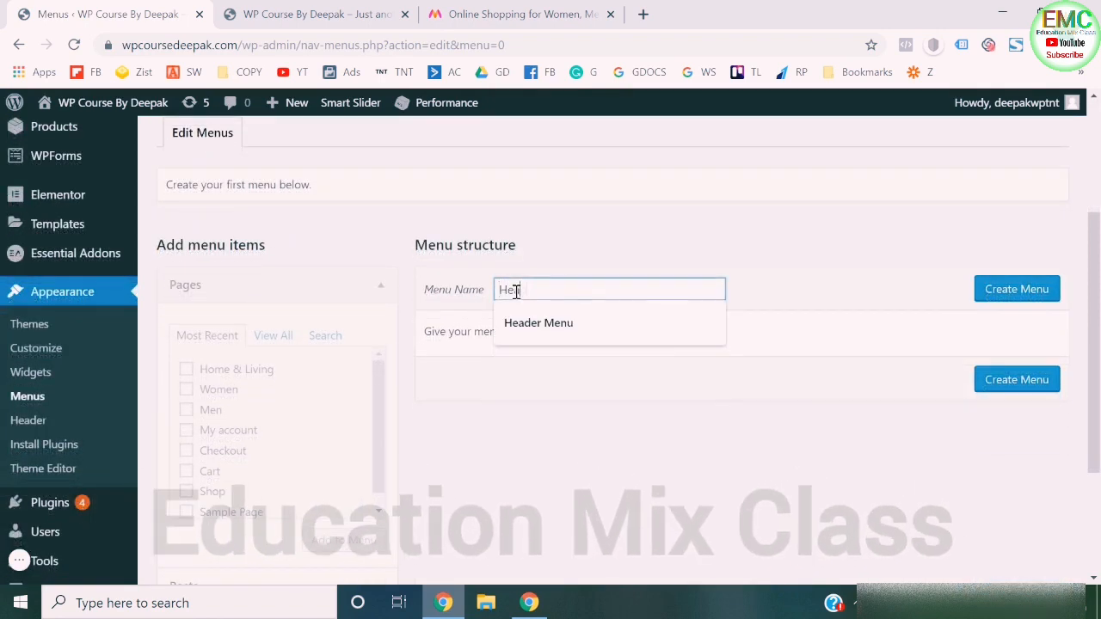
pyautogui.press('Down')
pyautogui.press('Tab')
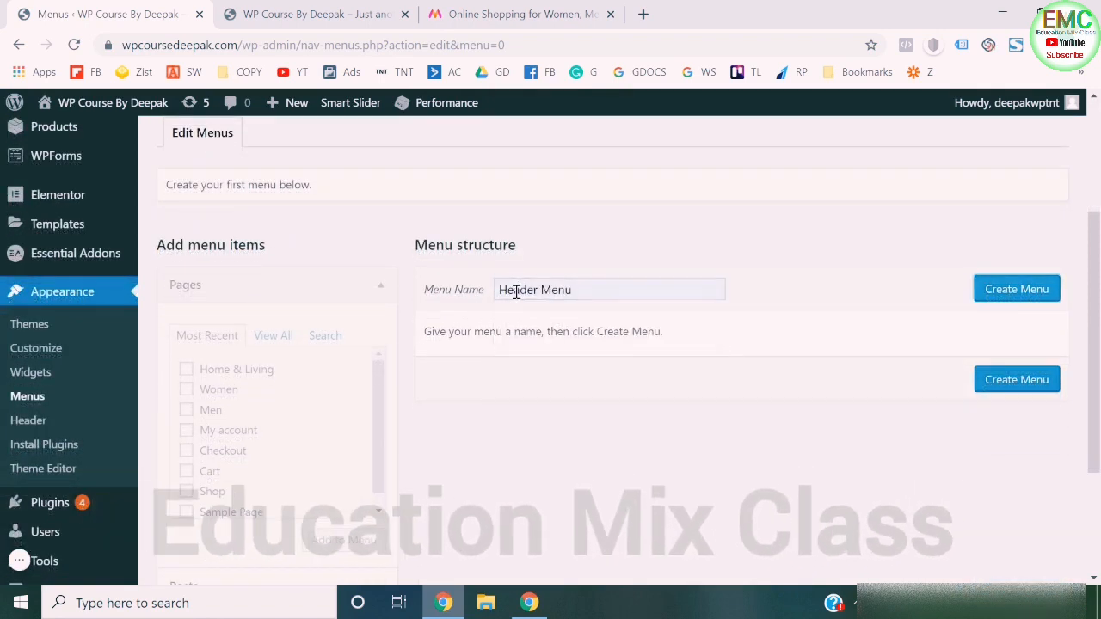
pyautogui.click(1017, 293)
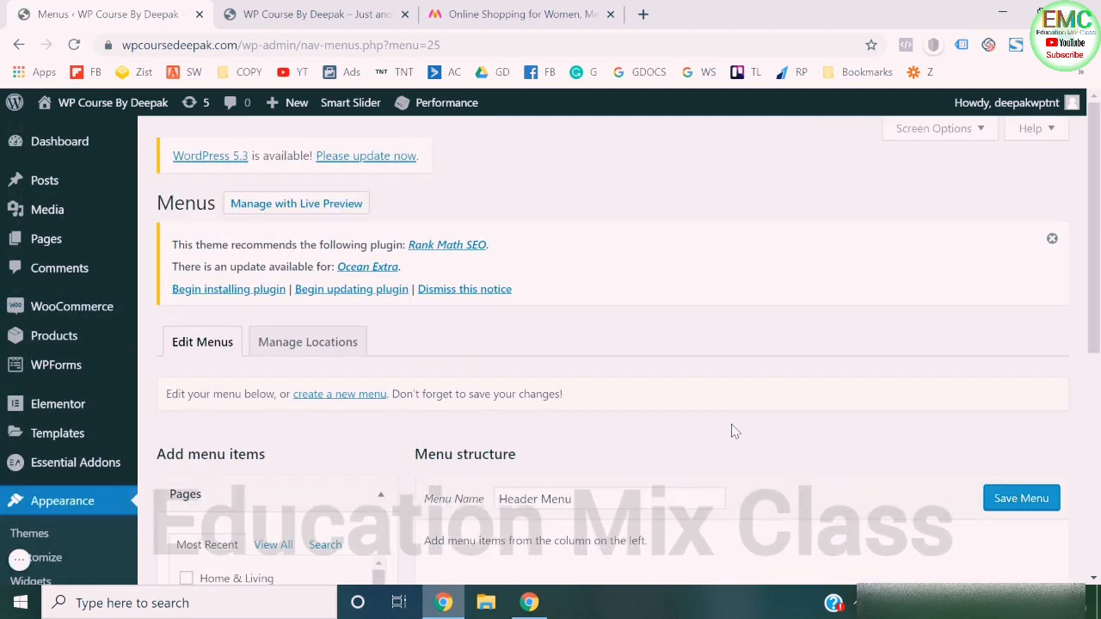
# - Add the Home & Living, Women and Men pages to the Header Menu
pyautogui.scroll(-2, 732, 431)
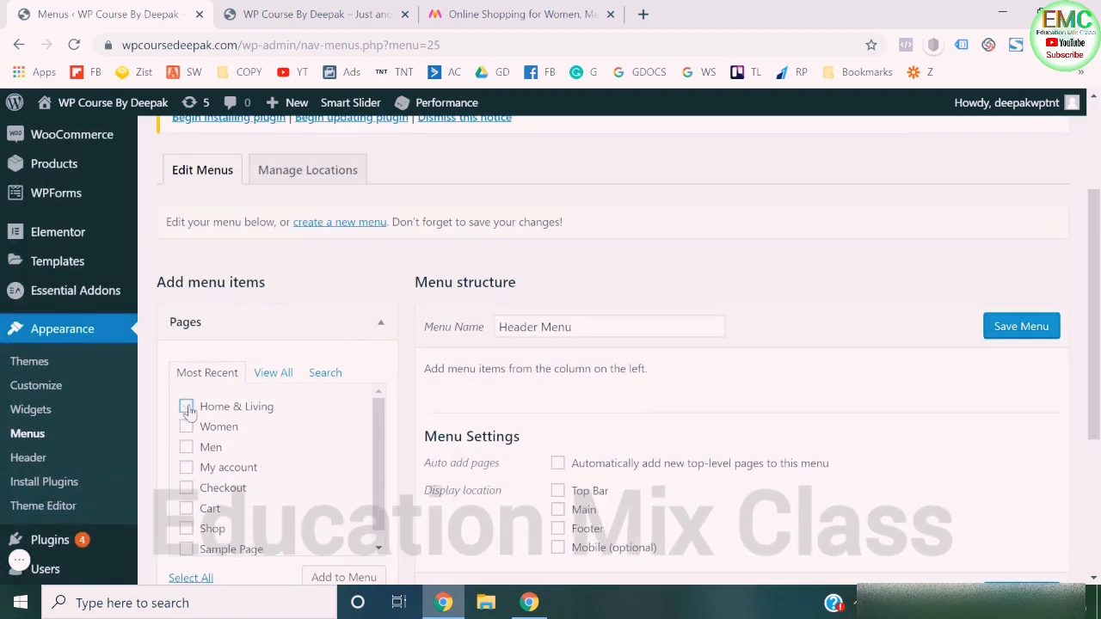
pyautogui.click(185, 450)
pyautogui.scroll(-1, 184, 454)
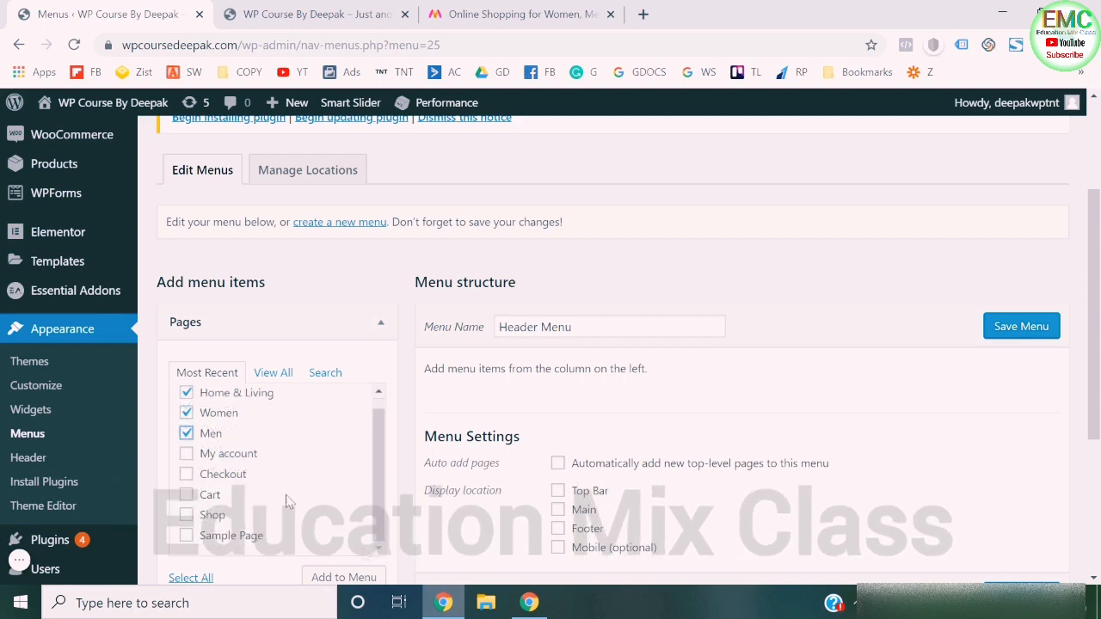
pyautogui.scroll(-2, 288, 501)
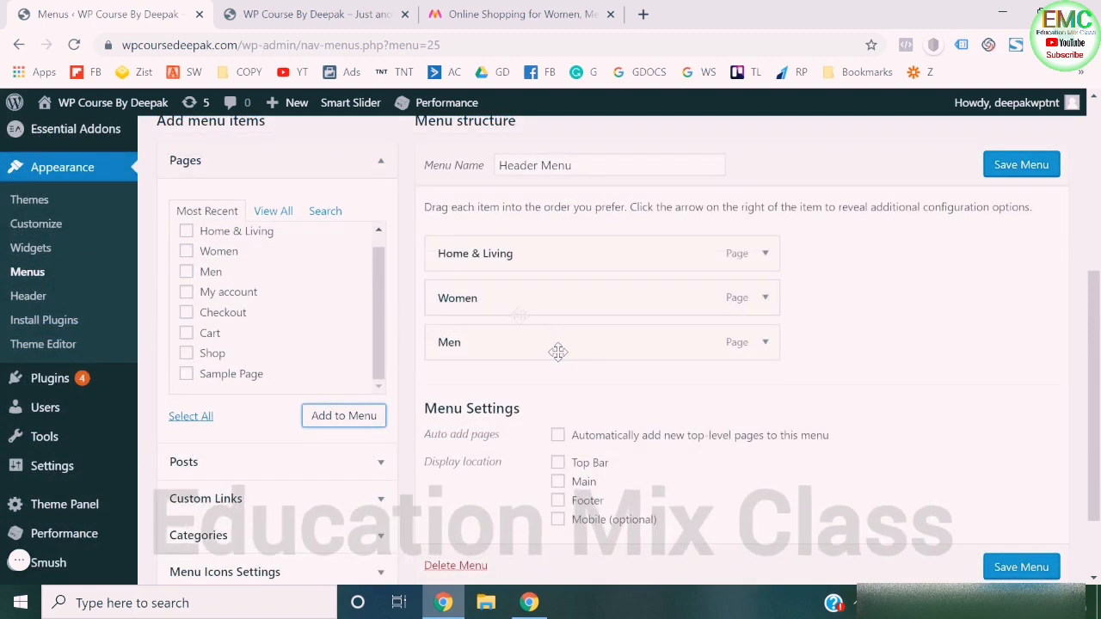
# - Arrange the menu items in the order Men, Women, Home & Living and save the menu with Main as its display location
pyautogui.moveTo(555, 346); pyautogui.dragTo(456, 246)
pyautogui.moveTo(443, 341); pyautogui.dragTo(442, 301)
pyautogui.scroll(-1, 571, 425)
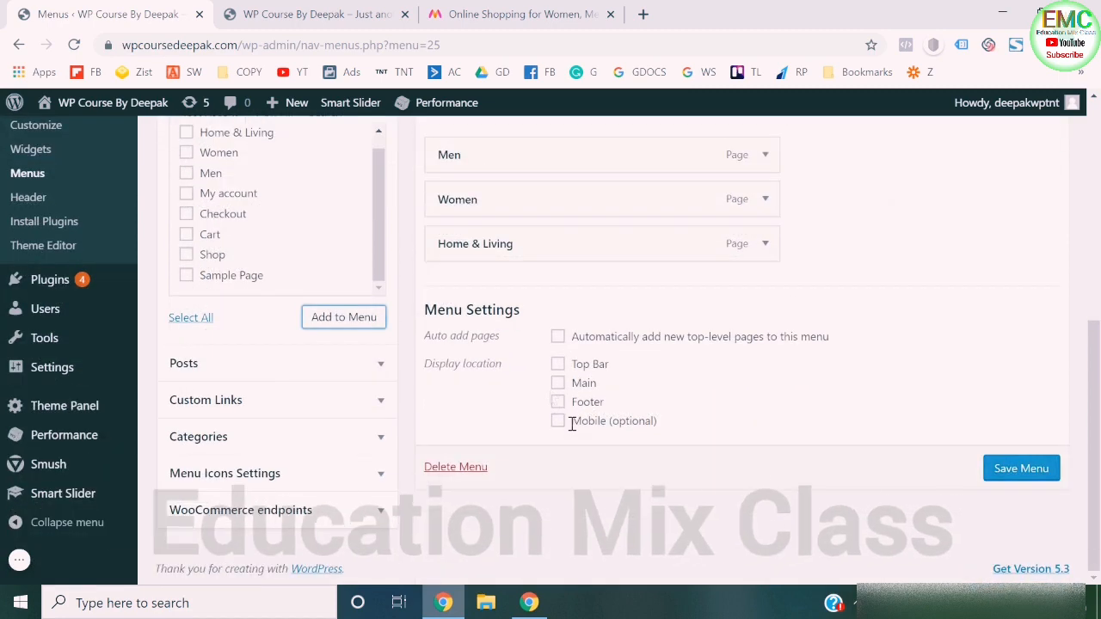
pyautogui.click(1040, 469)
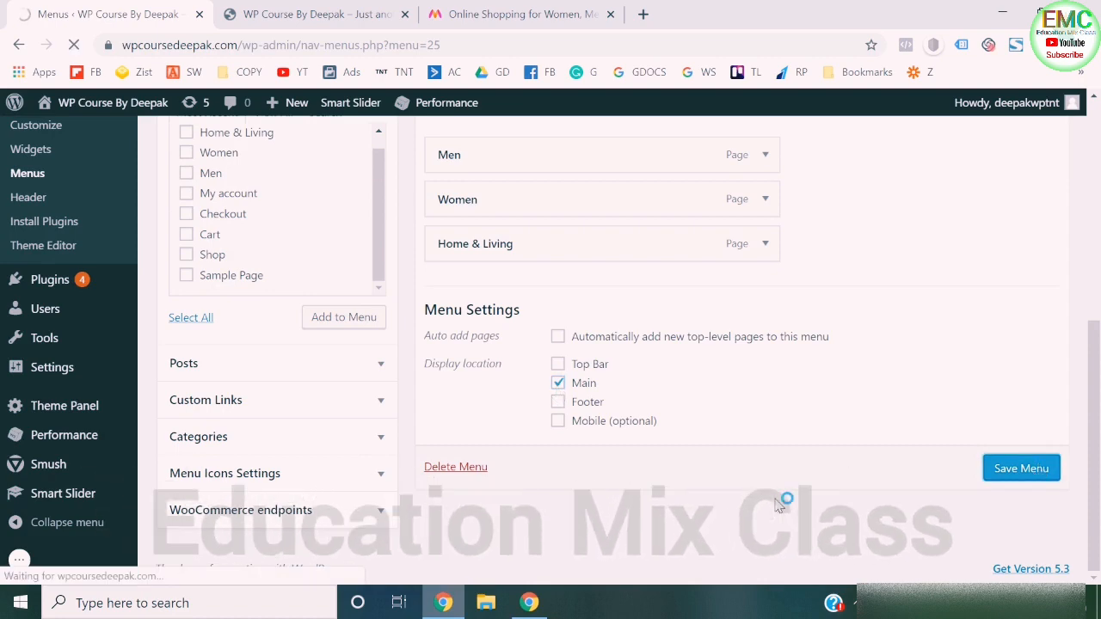
# - Switch to the live site, reload its home page and check the header navigation
pyautogui.click(333, 11)
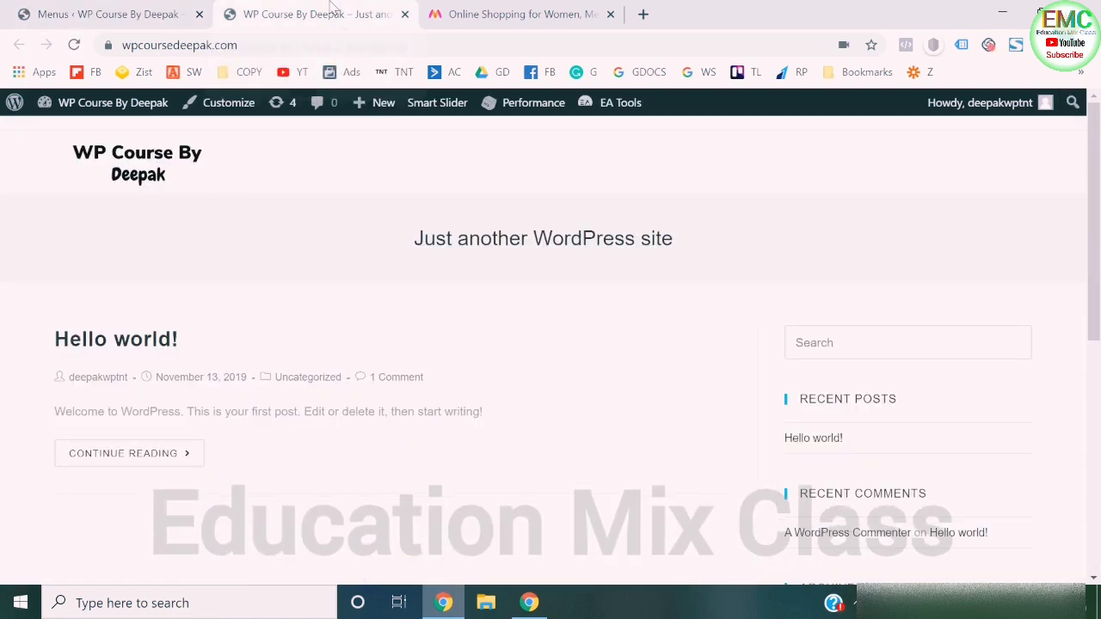
pyautogui.click(363, 45)
pyautogui.press('Return')
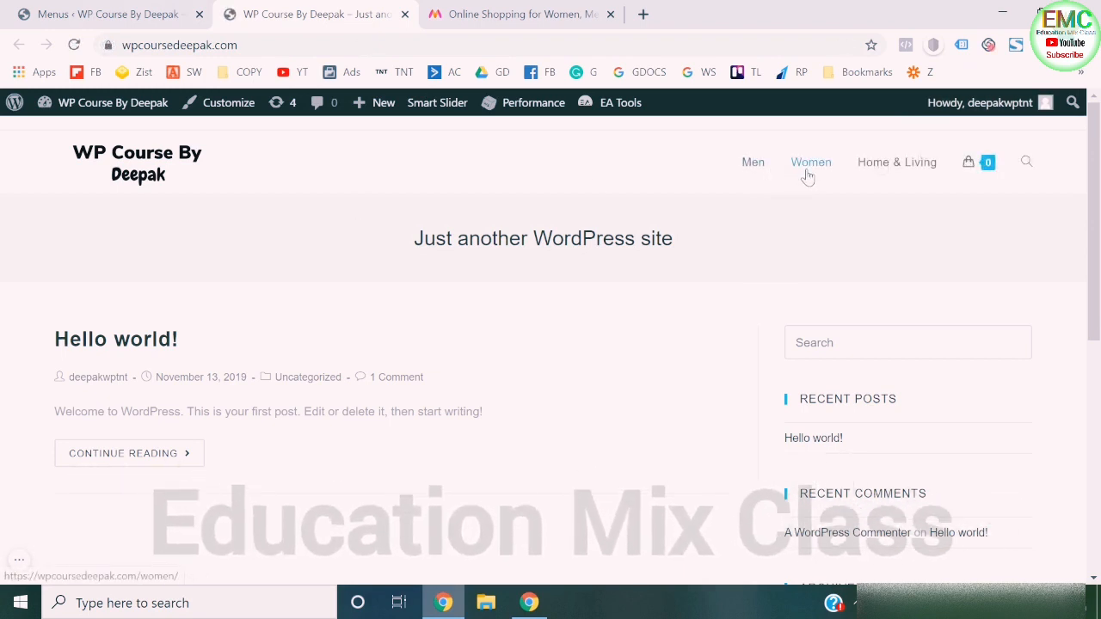
pyautogui.moveTo(972, 177)
# - Return to the WordPress admin, open the product categories page in a new tab and review the existing categories
pyautogui.click(102, 12)
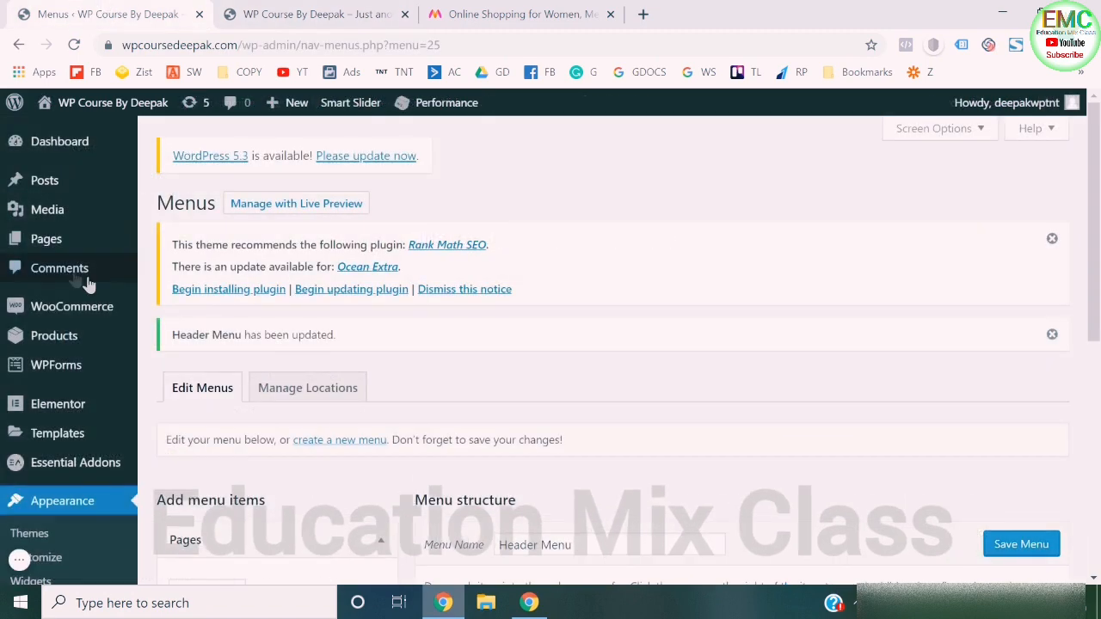
pyautogui.moveTo(76, 301)
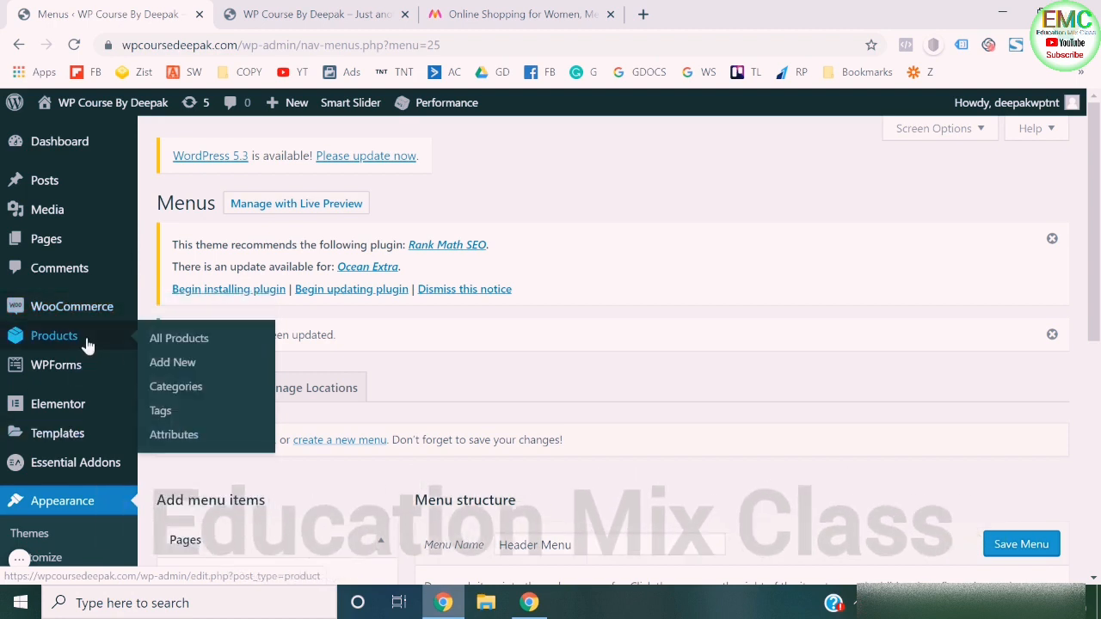
pyautogui.rightClick(176, 386)
pyautogui.click(198, 395)
pyautogui.click(196, 396)
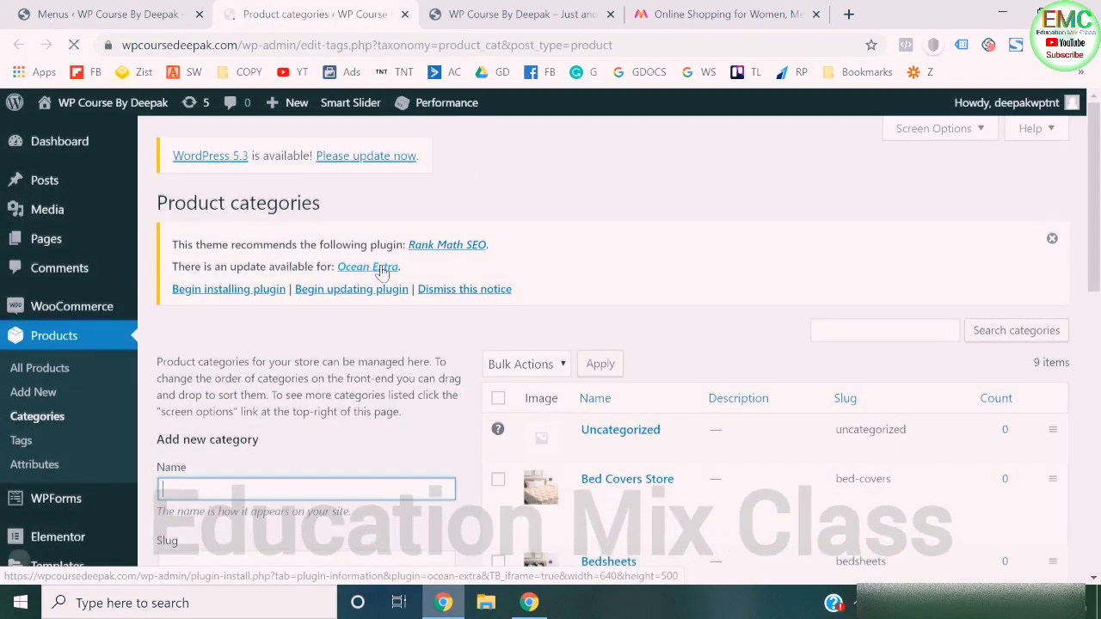
pyautogui.scroll(-5, 582, 508)
pyautogui.scroll(-3, 582, 508)
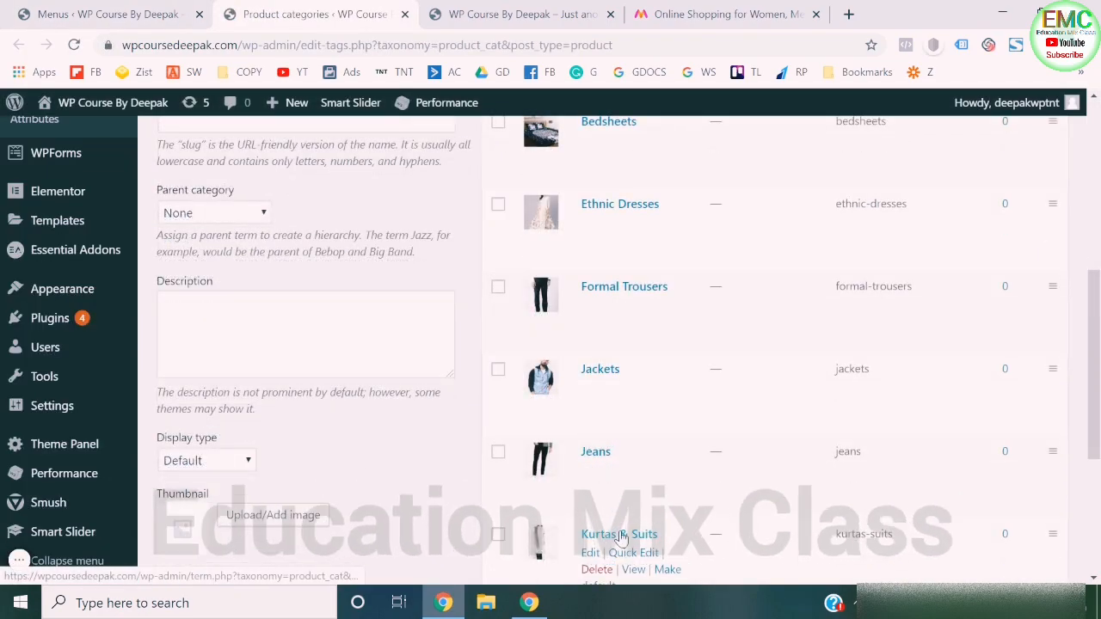
pyautogui.scroll(-1, 622, 535)
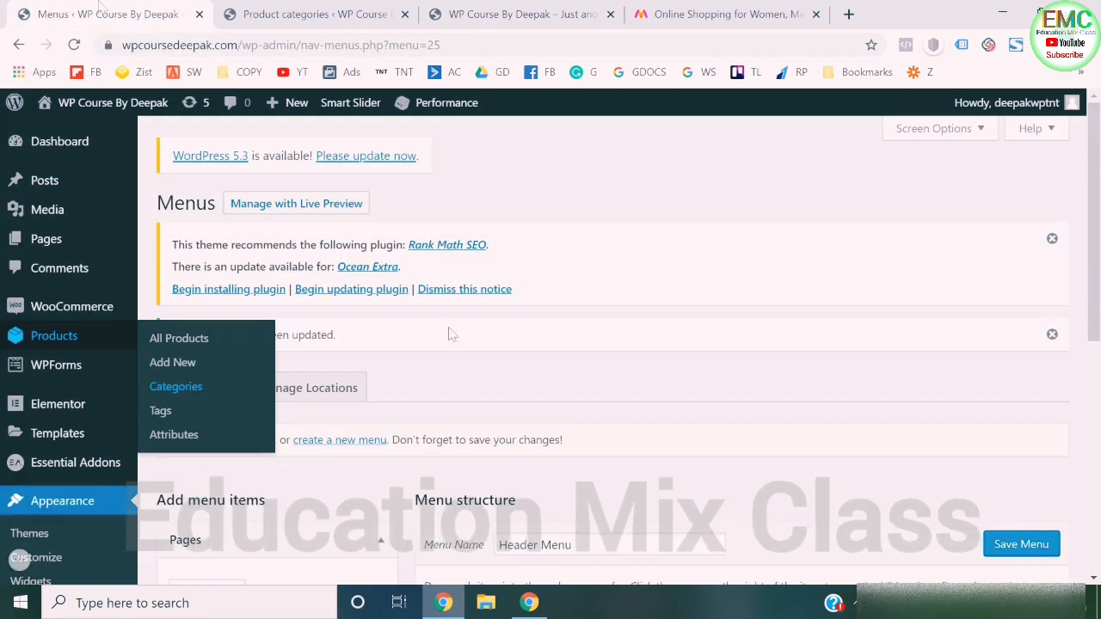
# - Go back to the menu editor and check all post categories available as menu items
pyautogui.scroll(-3, 451, 334)
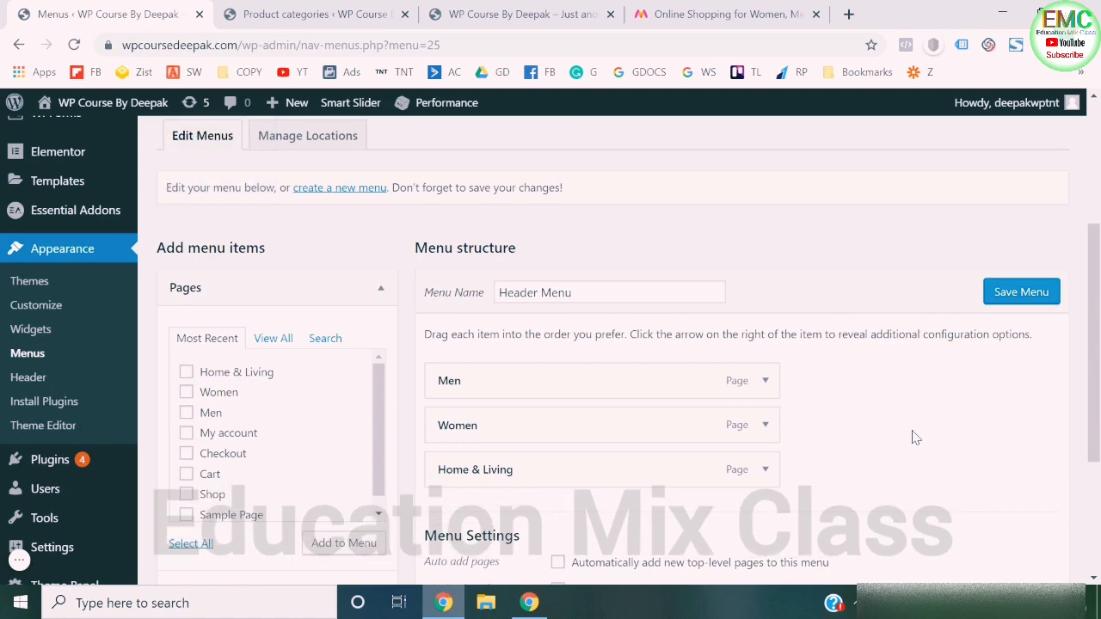
pyautogui.scroll(-3, 915, 438)
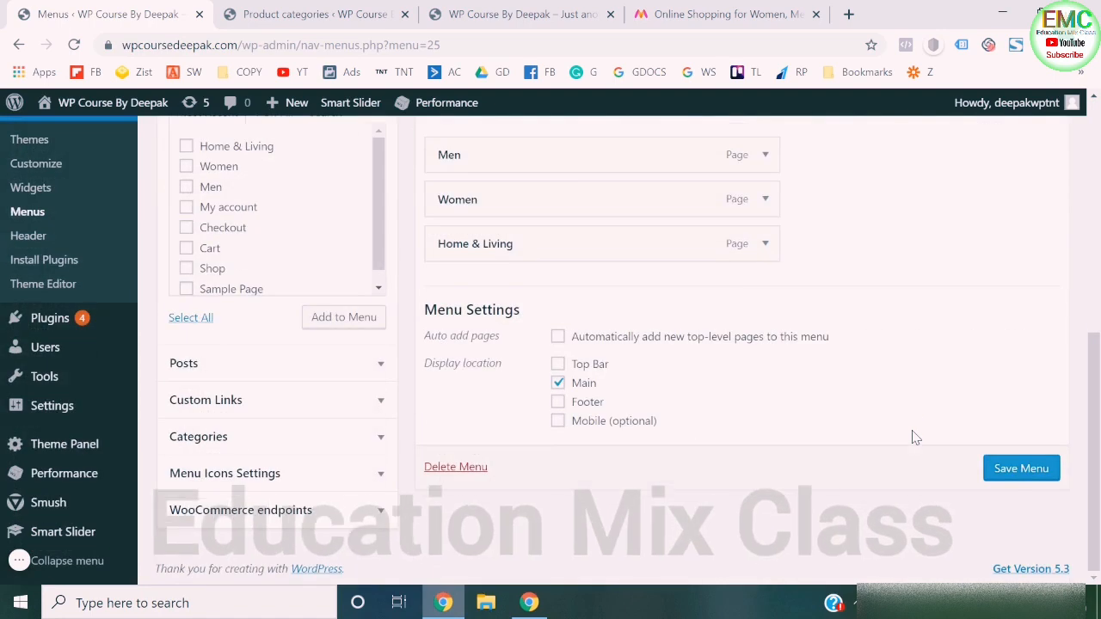
pyautogui.click(258, 436)
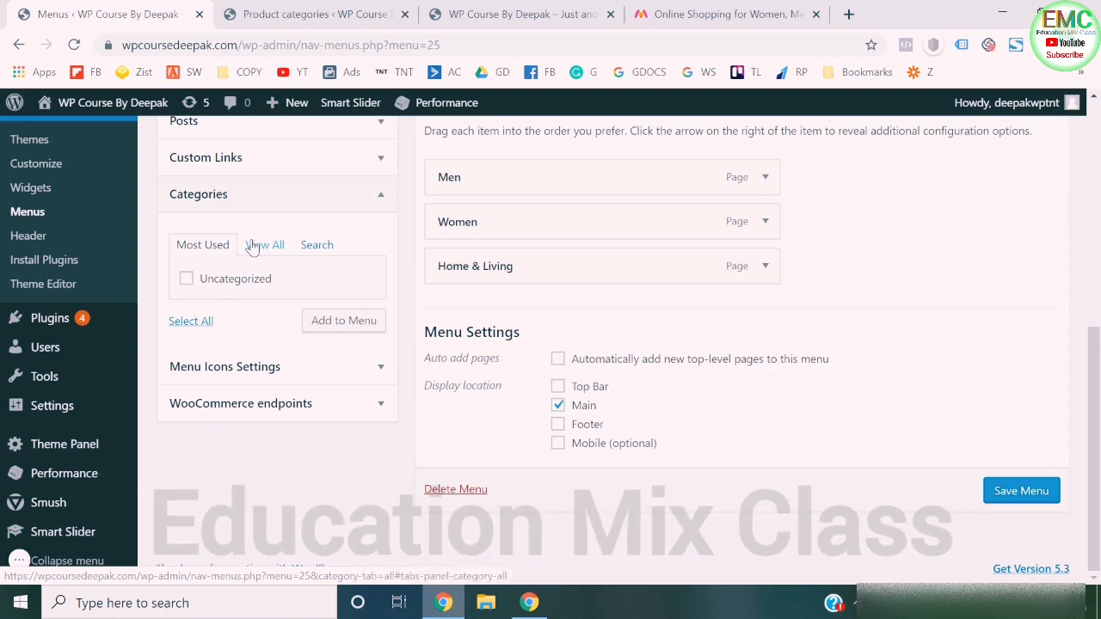
pyautogui.click(252, 246)
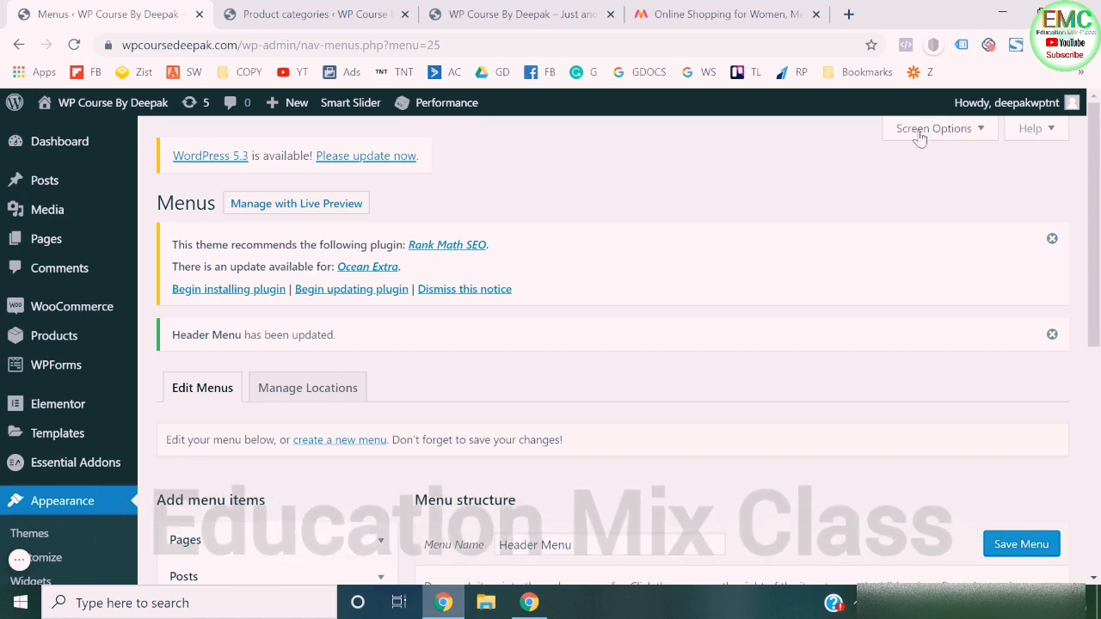
# - Enable the Product categories, Tags and Product tags boxes in the menu editor's screen options
pyautogui.click(919, 138)
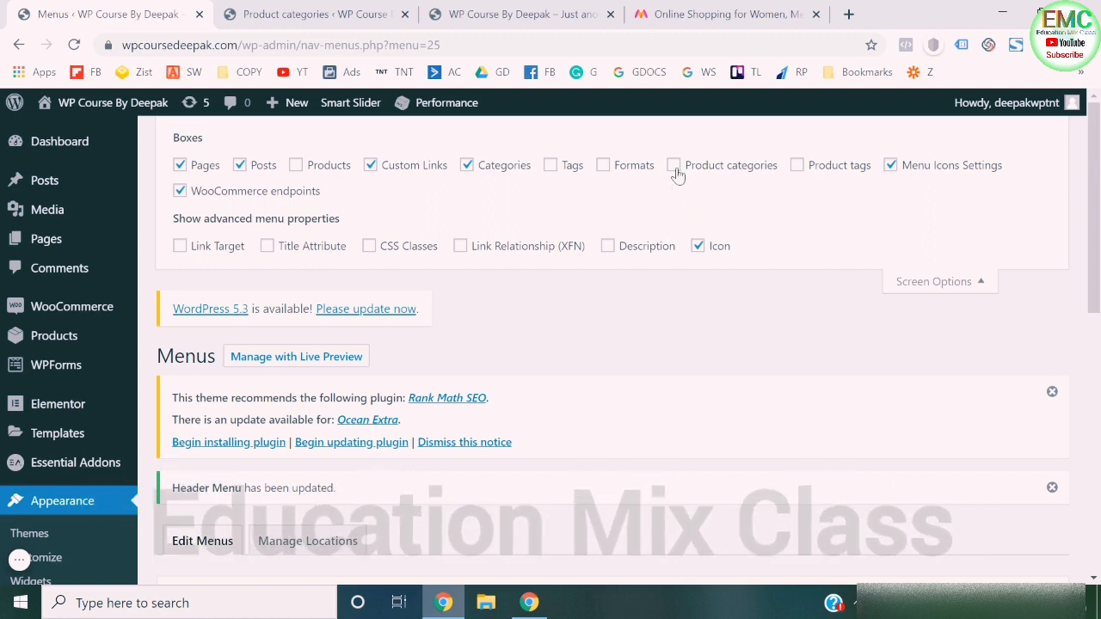
pyautogui.click(675, 169)
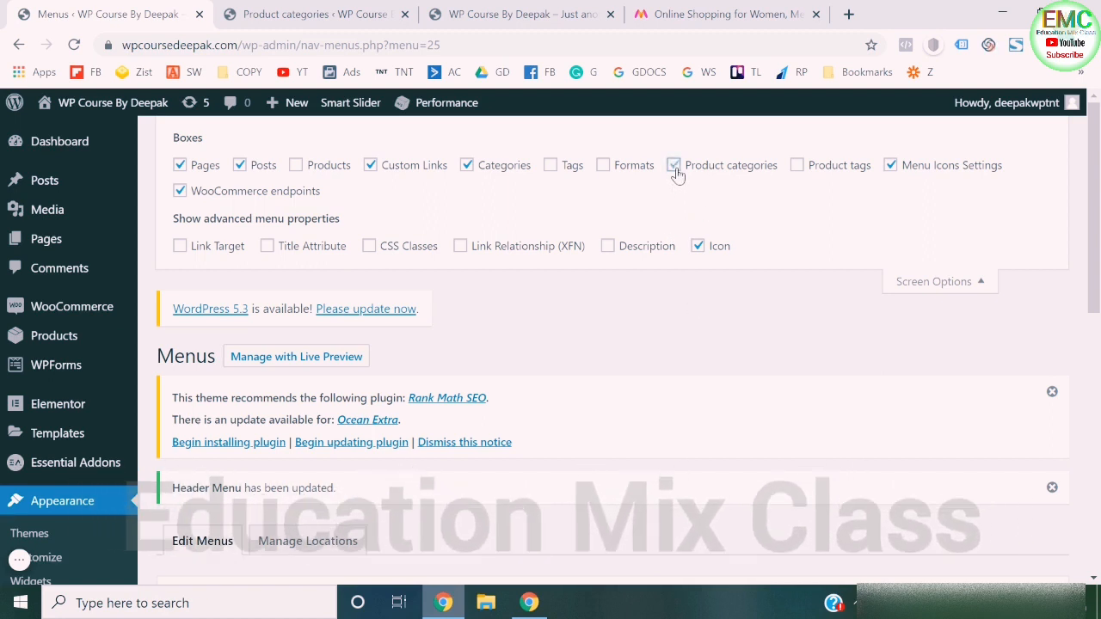
pyautogui.click(569, 169)
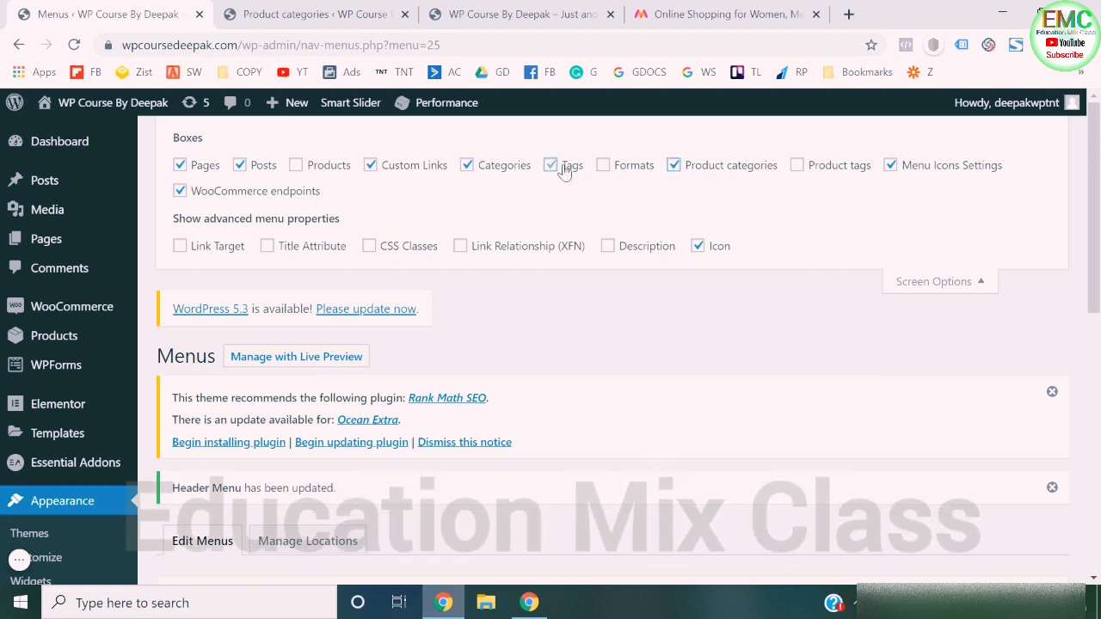
pyautogui.click(796, 166)
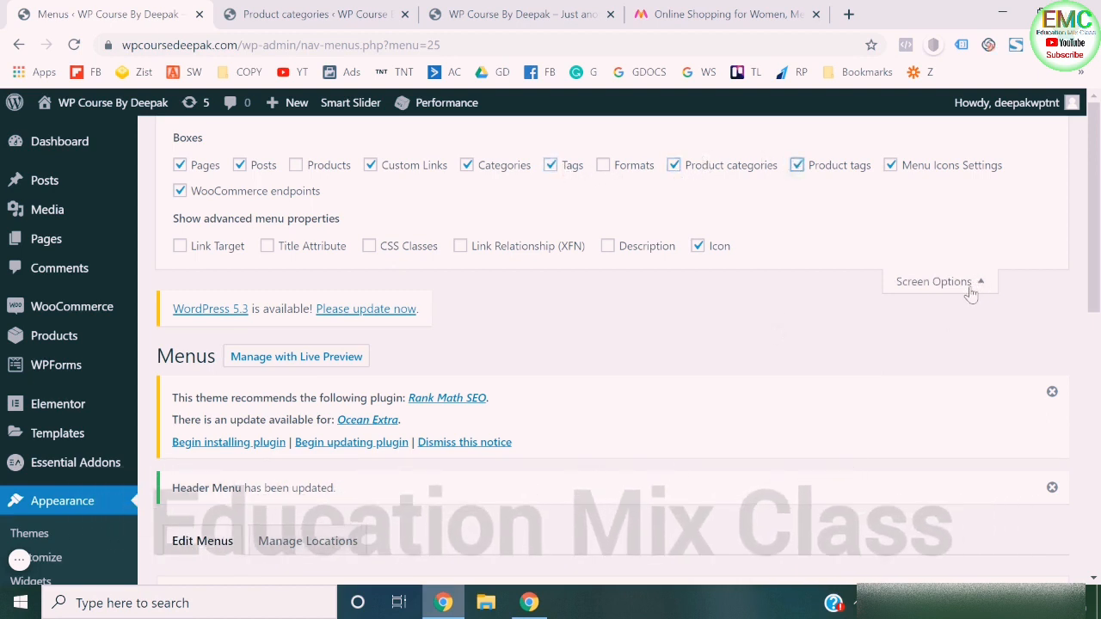
pyautogui.click(970, 293)
# - Add the product categories Shirts, Jeans, Jackets and Formal Trousers to the Header Menu
pyautogui.scroll(-5, 970, 290)
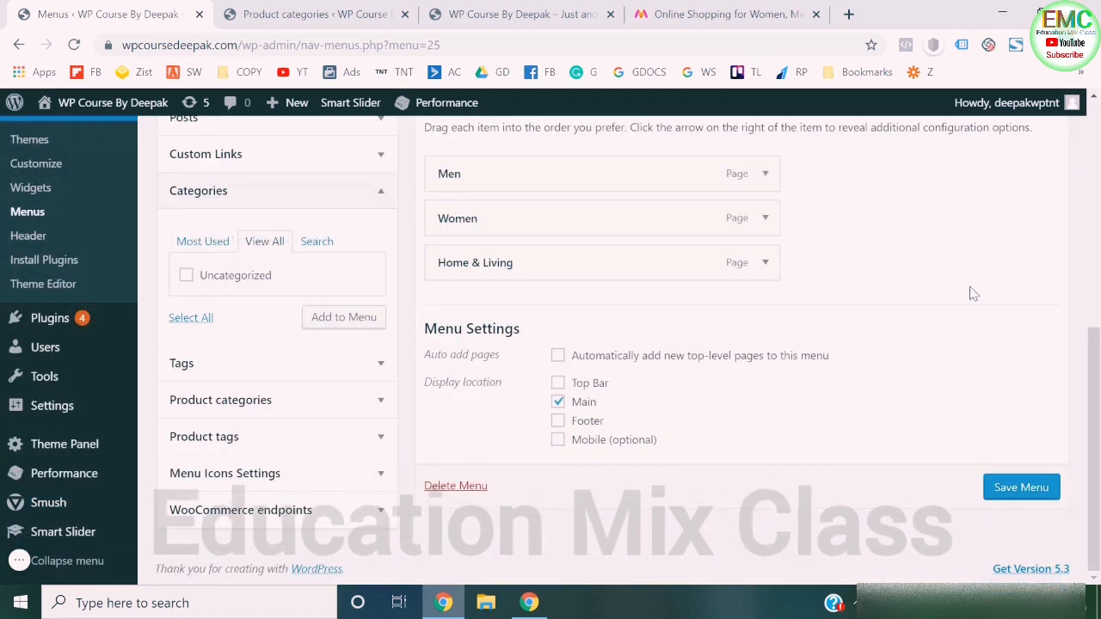
pyautogui.click(302, 405)
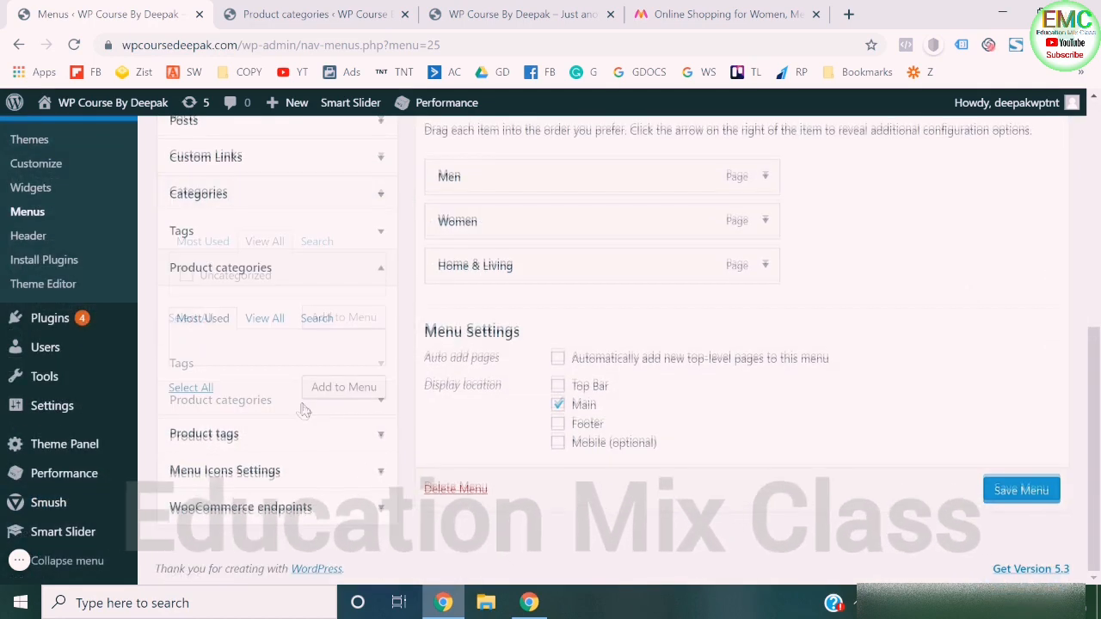
pyautogui.click(265, 318)
pyautogui.scroll(-1, 211, 447)
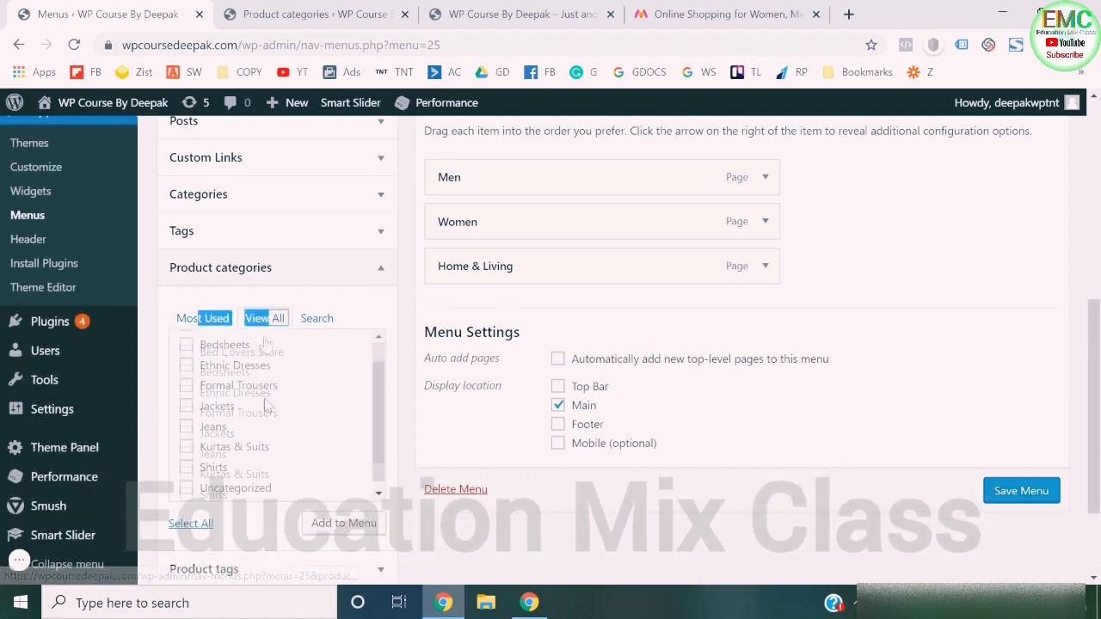
pyautogui.click(187, 463)
pyautogui.click(187, 420)
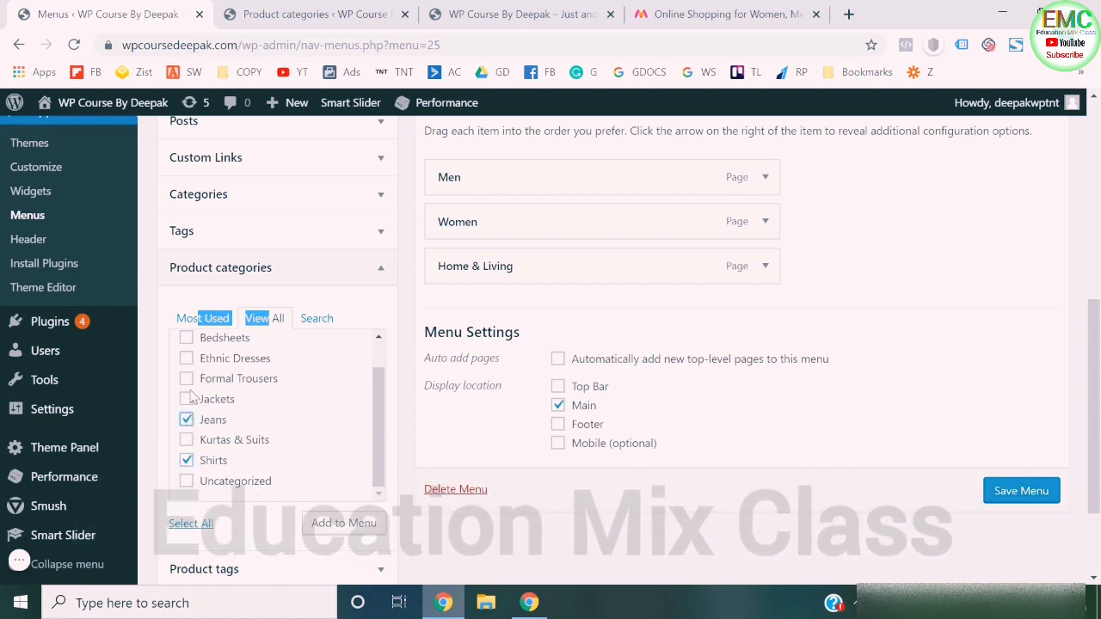
pyautogui.click(188, 401)
pyautogui.click(188, 379)
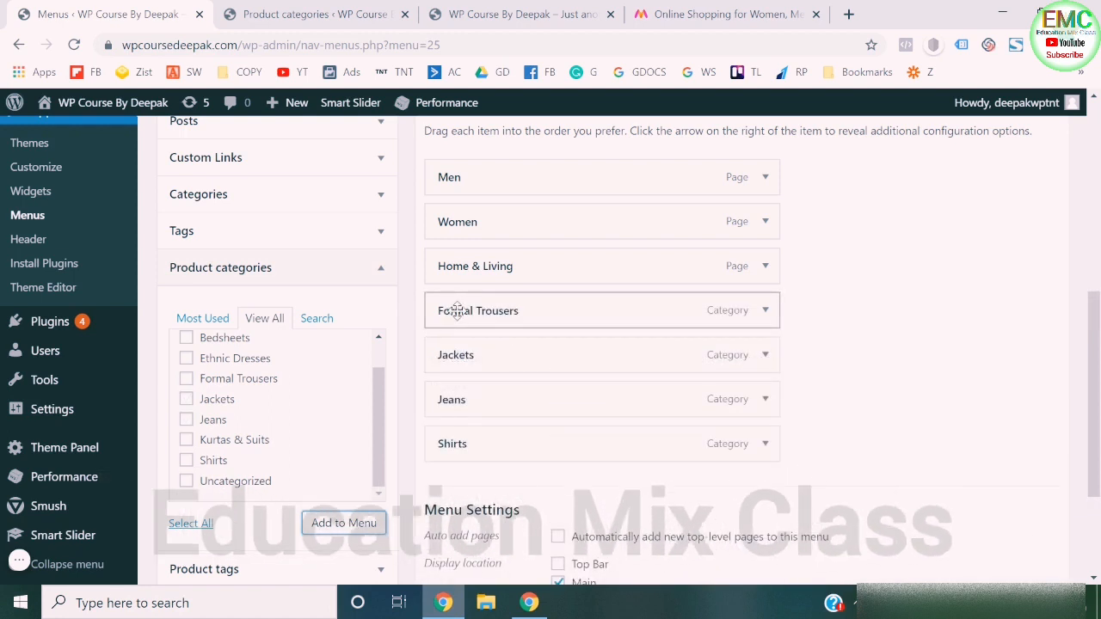
# - Nest the new categories as sub items under Men in the order Shirts, Formal Trousers, Jeans, Jackets
pyautogui.moveTo(456, 311); pyautogui.dragTo(505, 222)
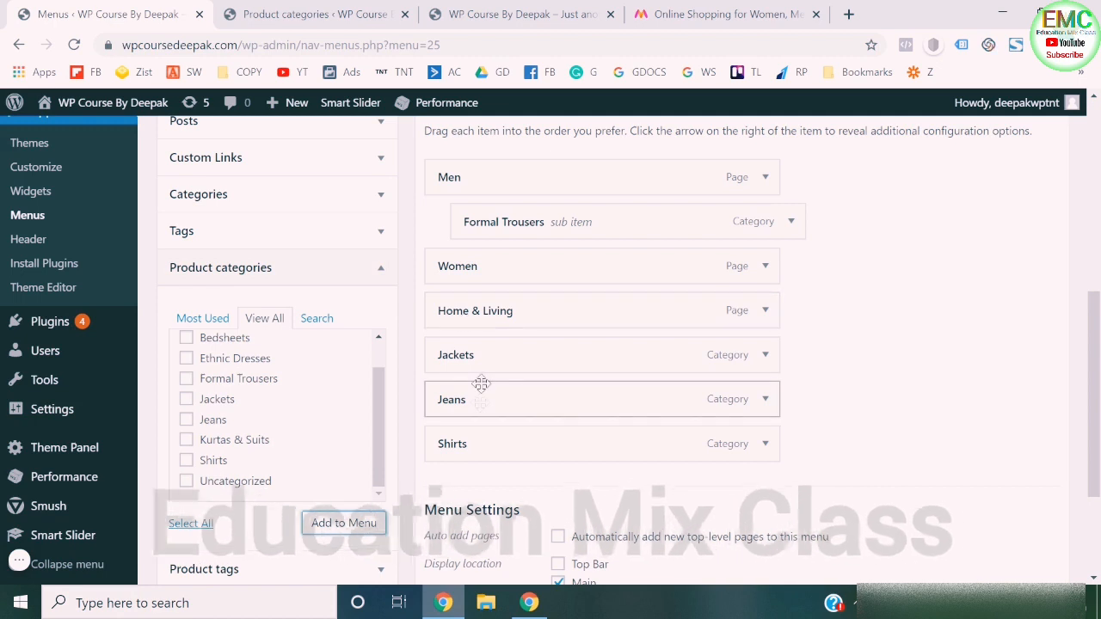
pyautogui.moveTo(481, 384); pyautogui.dragTo(484, 263)
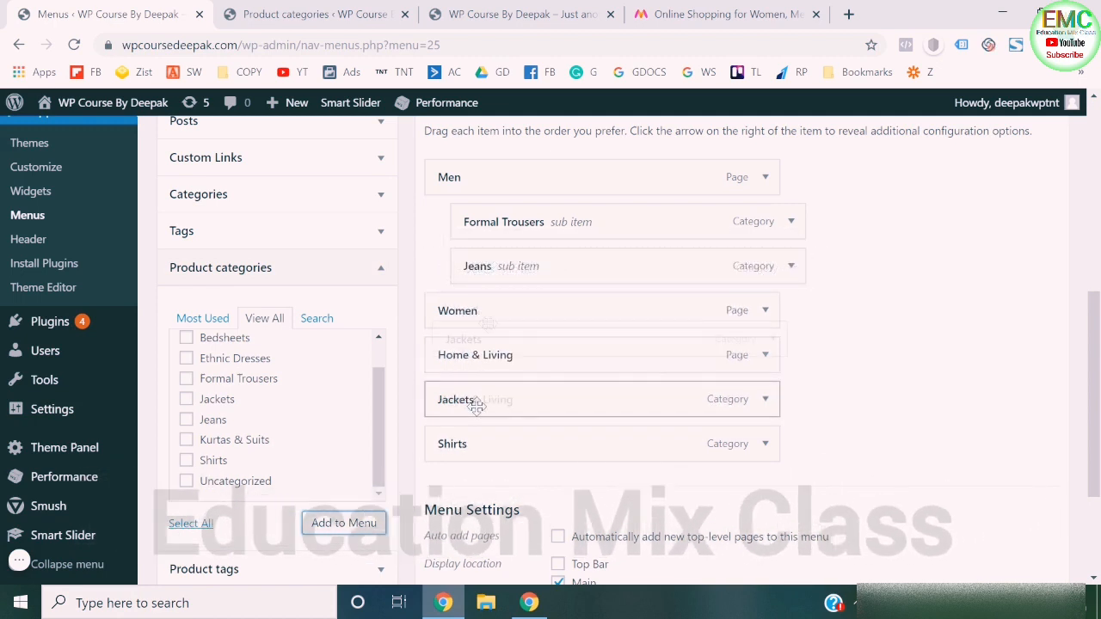
pyautogui.moveTo(476, 404); pyautogui.dragTo(481, 320)
pyautogui.moveTo(450, 444); pyautogui.dragTo(482, 215)
# - Add the Kurtas & Suits product category to the menu and nest it as a sub item under Women
pyautogui.scroll(-1, 856, 295)
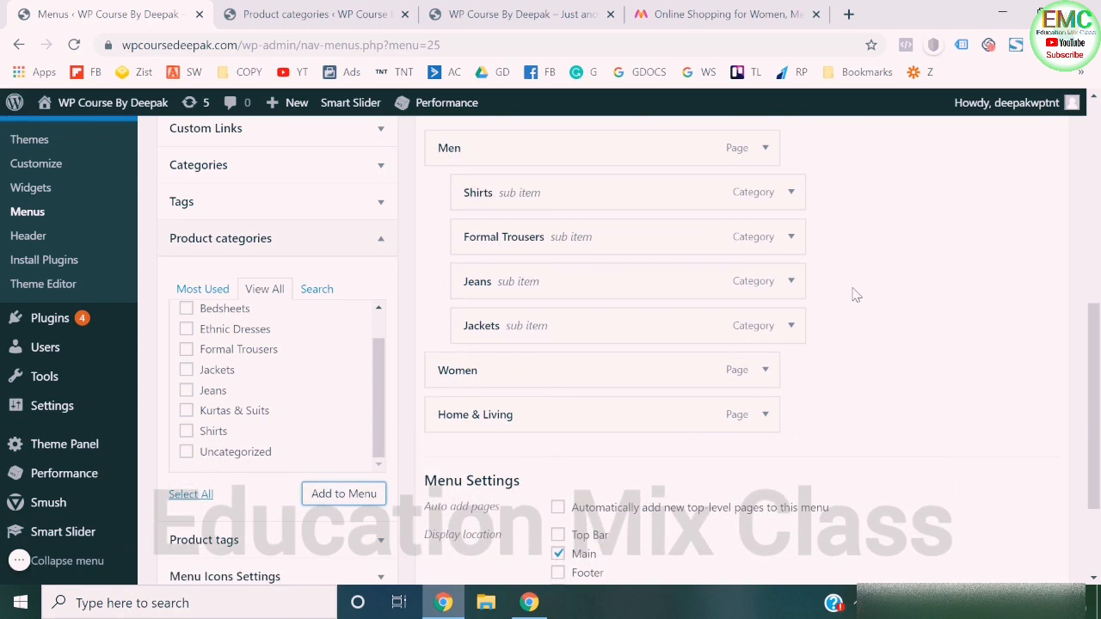
pyautogui.scroll(-1, 313, 381)
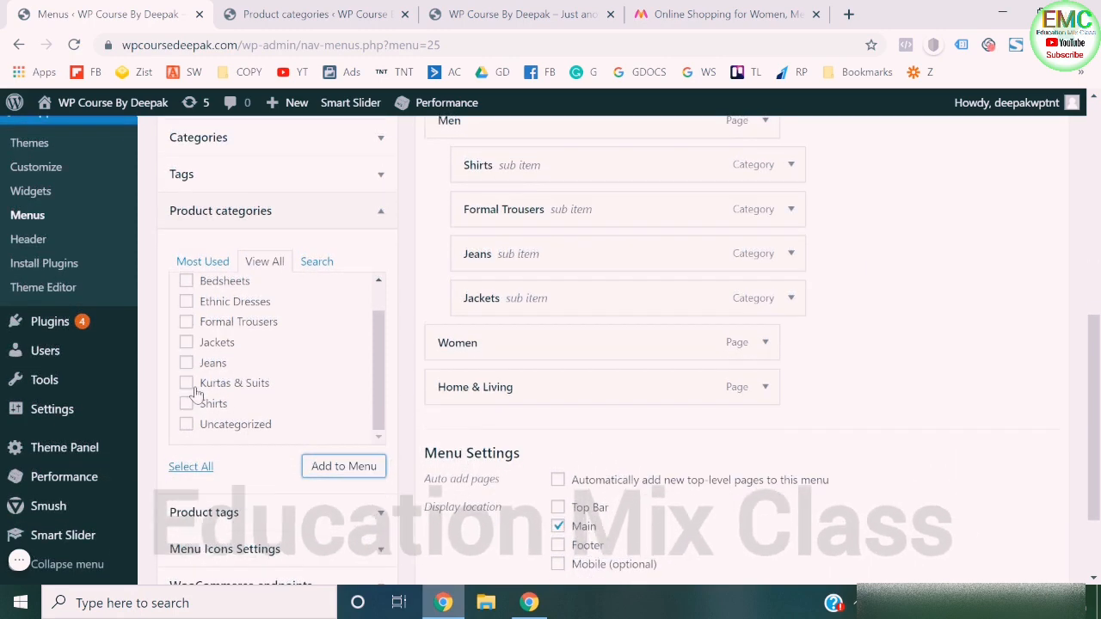
pyautogui.scroll(1, 191, 389)
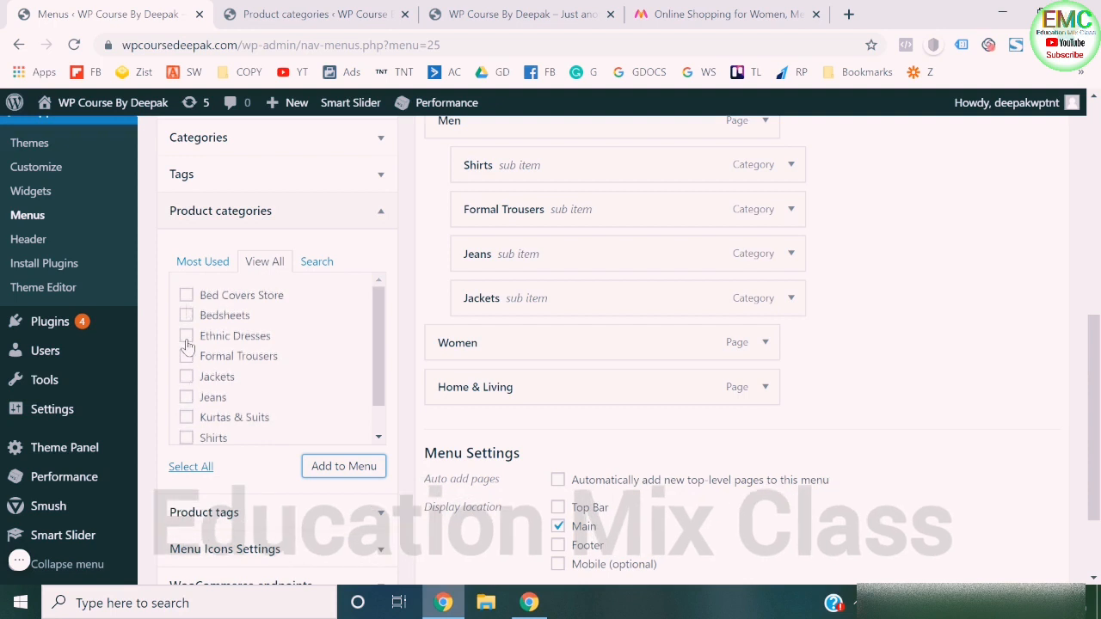
pyautogui.scroll(-1, 187, 391)
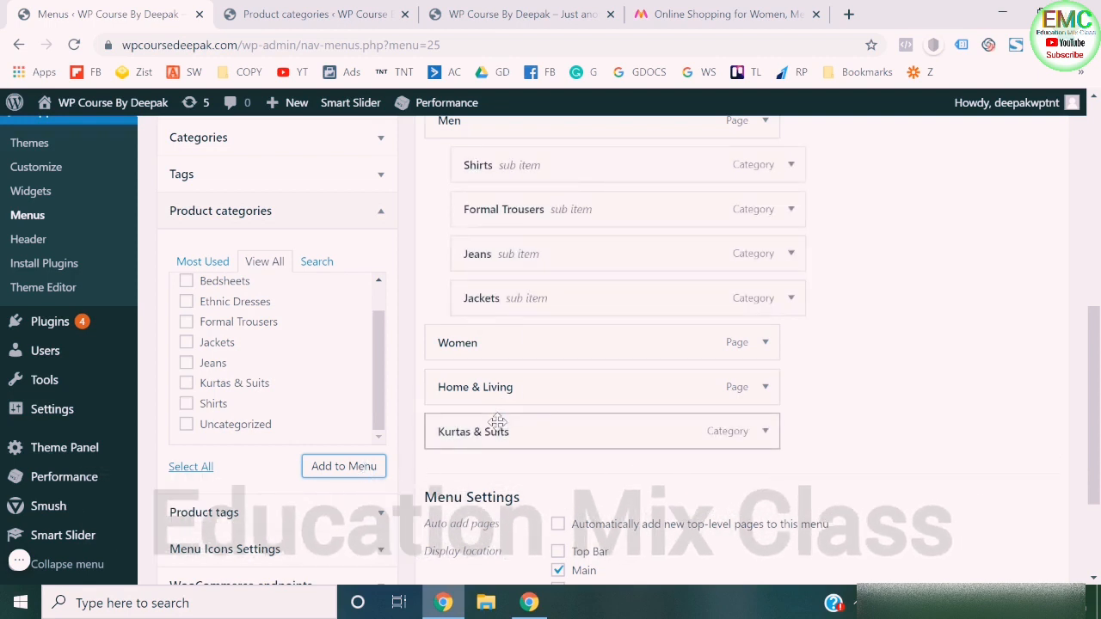
pyautogui.moveTo(496, 428); pyautogui.dragTo(519, 365)
# - Add the Bed Covers Store and Bedsheets product categories to the menu and nest them as sub items under Home & Living
pyautogui.scroll(2, 277, 356)
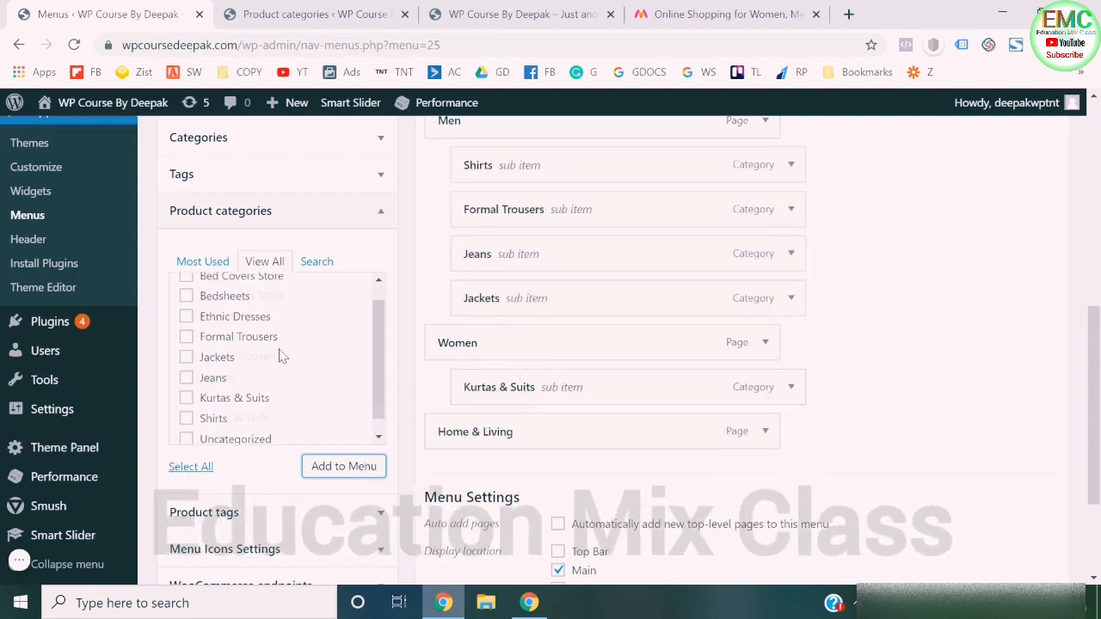
pyautogui.click(186, 295)
pyautogui.click(186, 316)
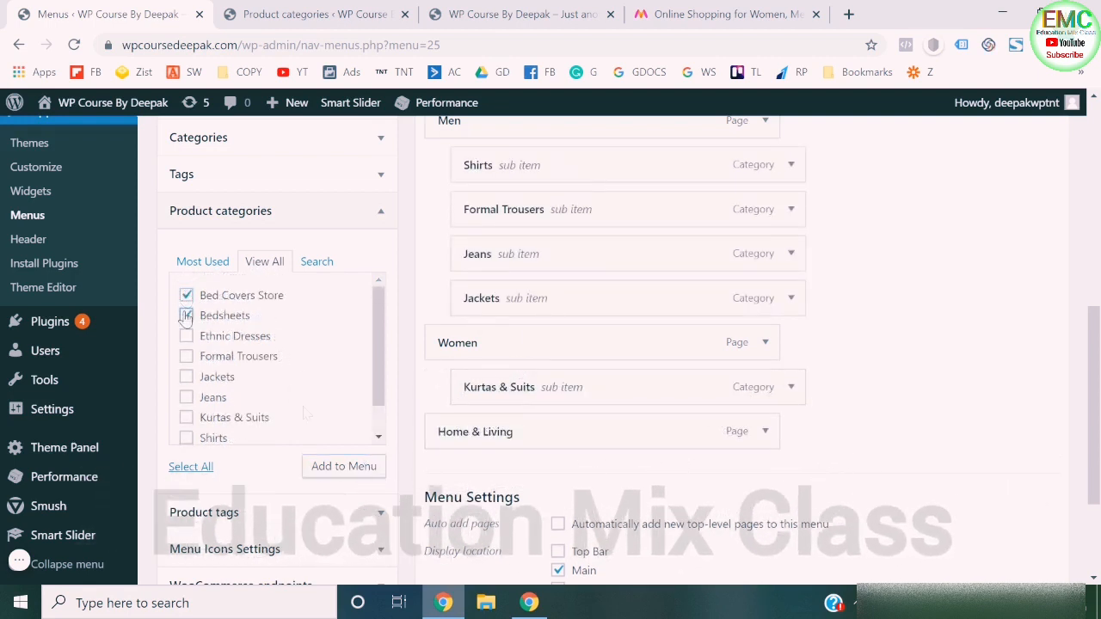
pyautogui.click(341, 467)
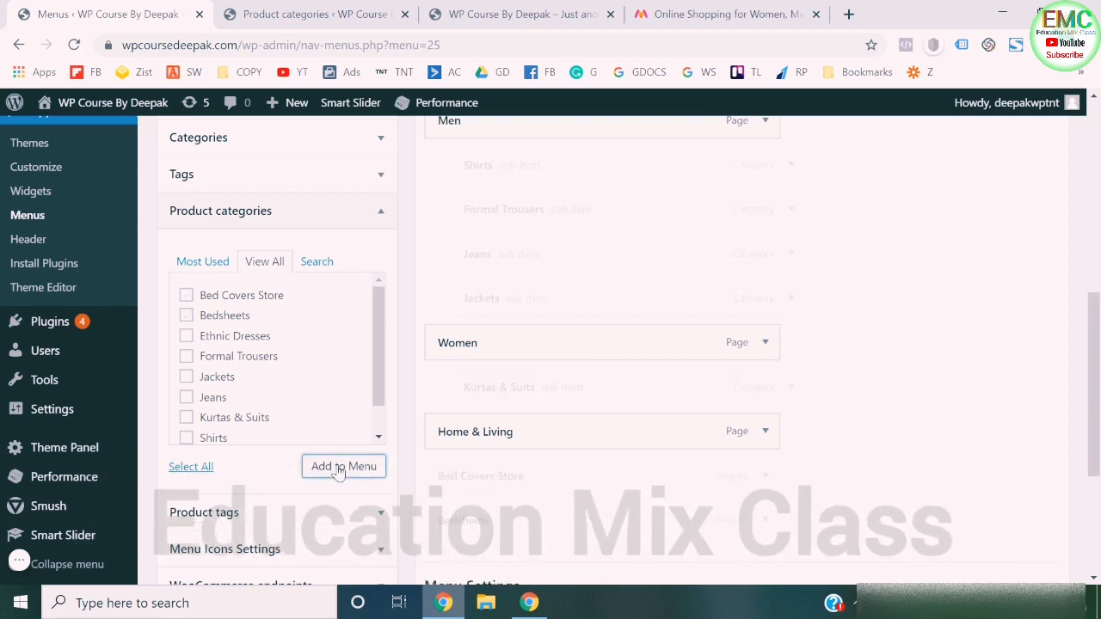
pyautogui.moveTo(476, 480); pyautogui.dragTo(503, 482)
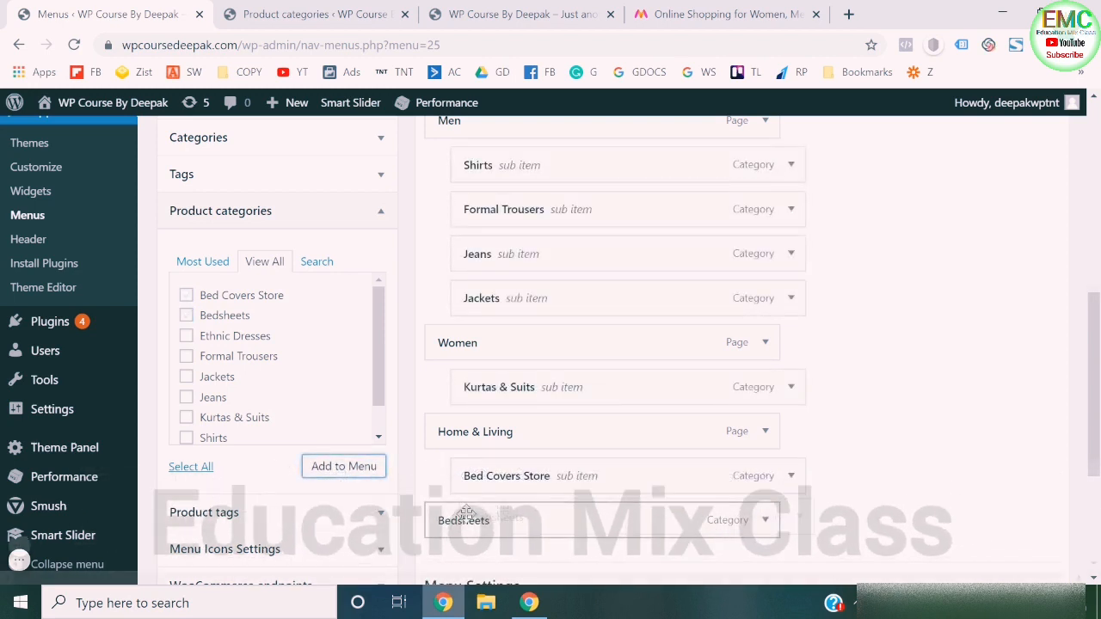
pyautogui.moveTo(464, 521); pyautogui.dragTo(504, 509)
# - Add the Ethnic Dresses product category as a sub item under Women and save the Header Menu
pyautogui.click(187, 335)
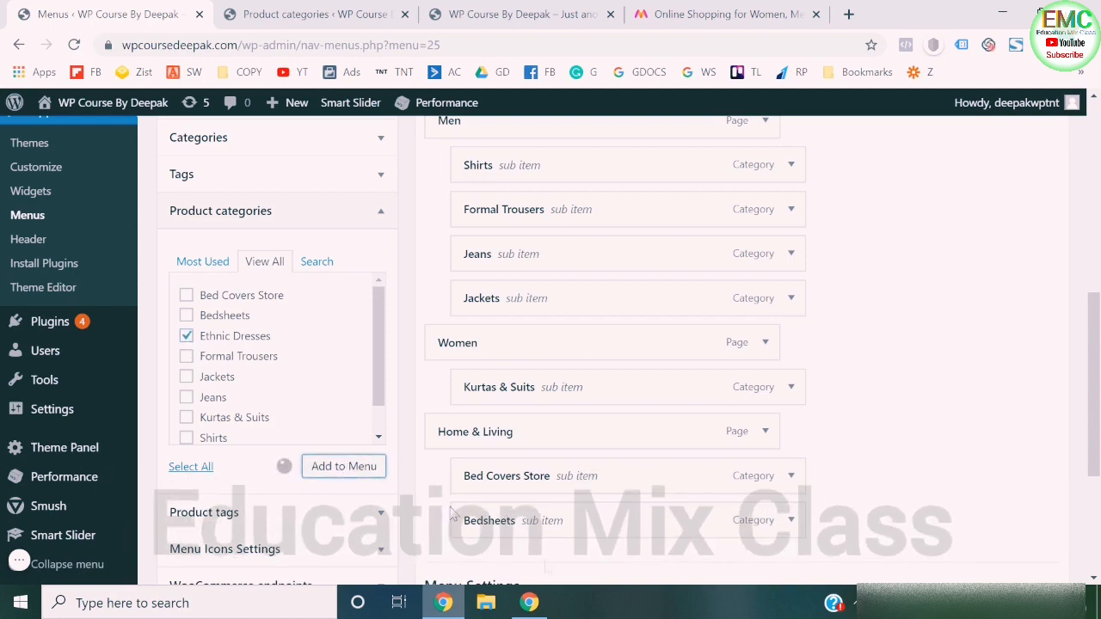
pyautogui.scroll(-1, 453, 514)
pyautogui.moveTo(503, 523); pyautogui.dragTo(547, 395)
pyautogui.scroll(-3, 924, 359)
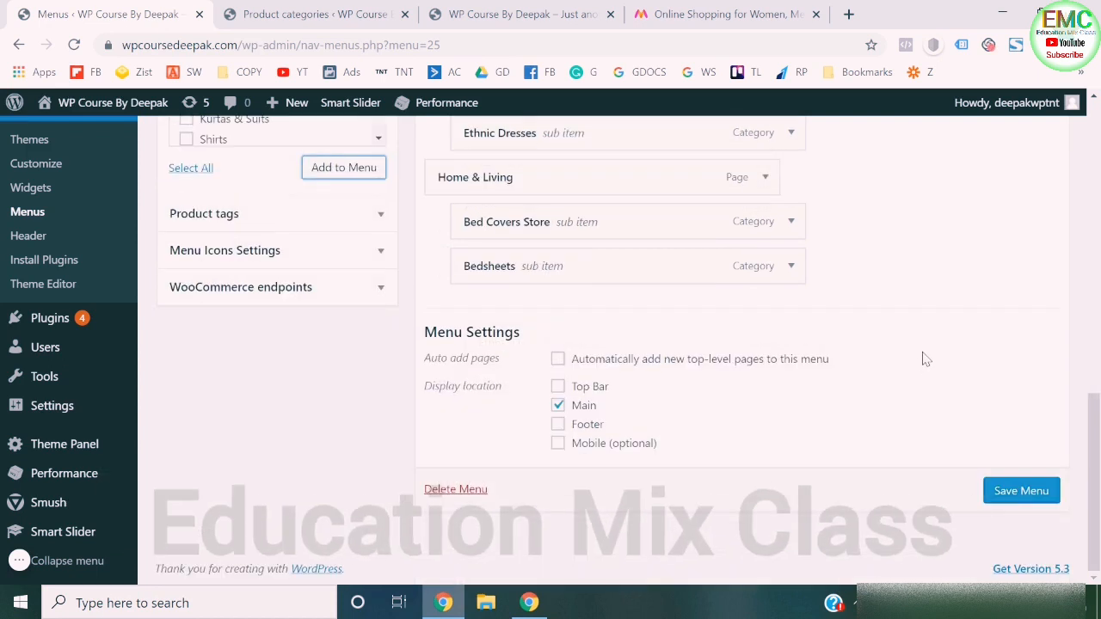
pyautogui.click(1020, 492)
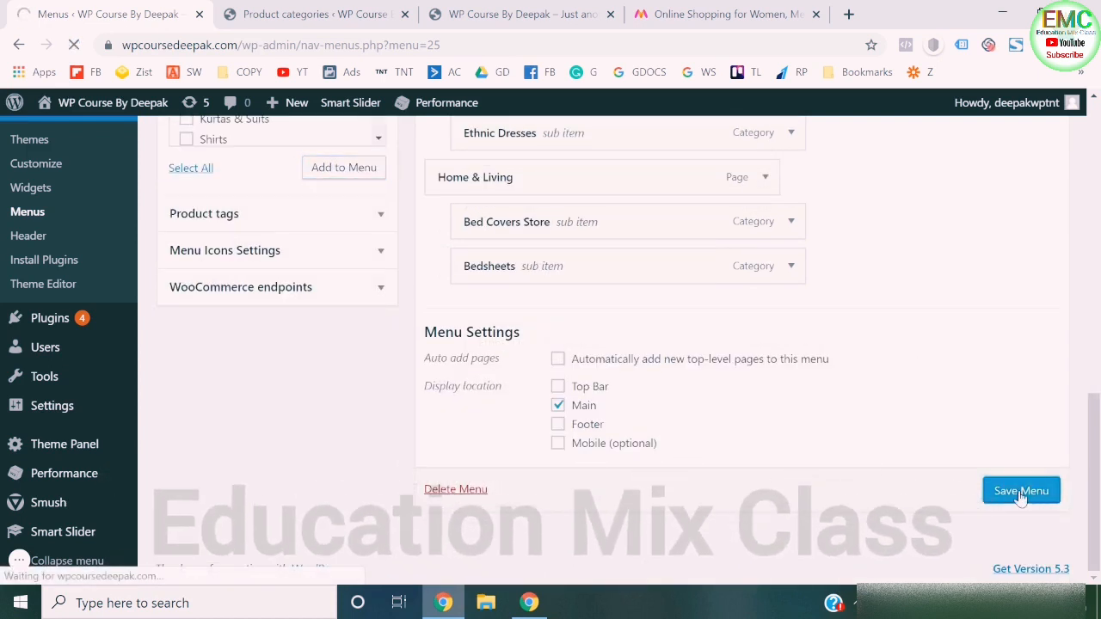
# - Reload the live site and check the sub items under Men, Women and Home & Living in the header menu
pyautogui.click(447, 11)
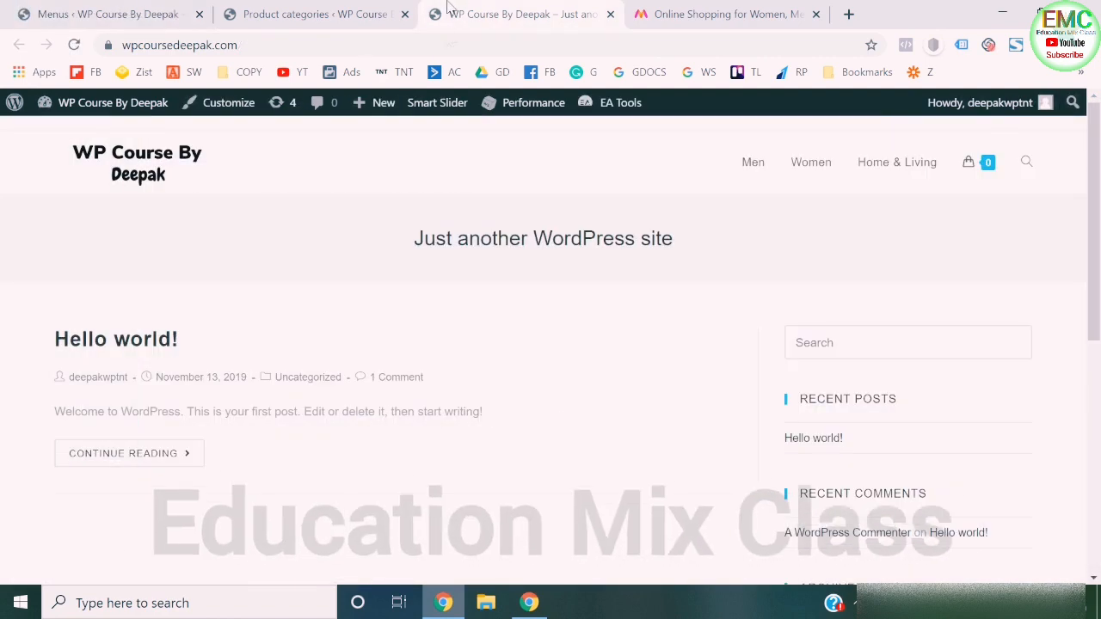
pyautogui.click(447, 34)
pyautogui.press('Return')
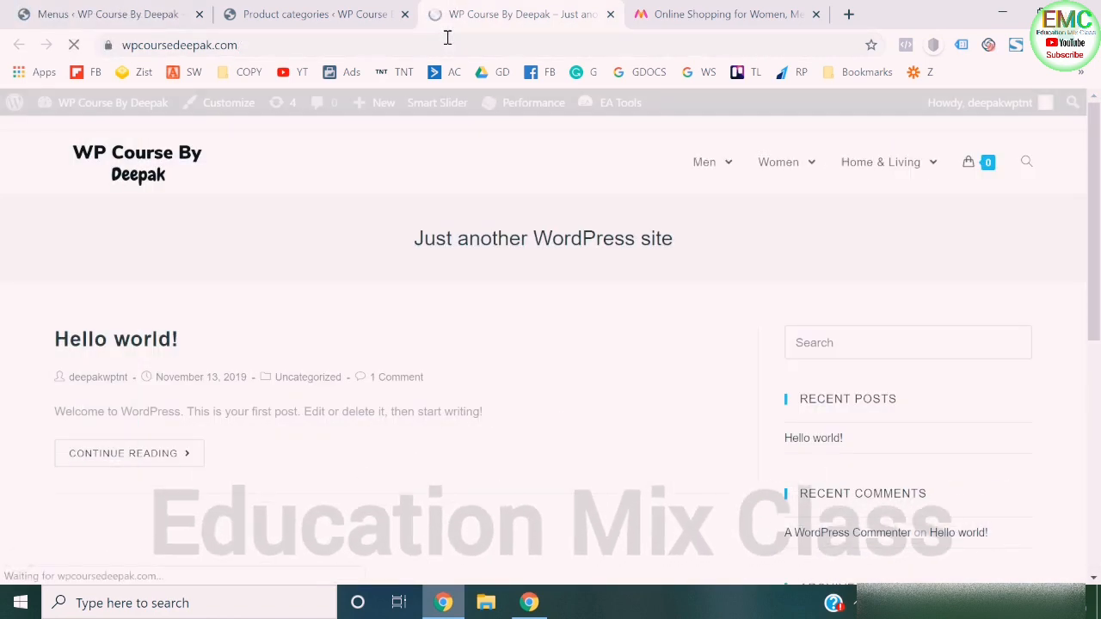
pyautogui.moveTo(704, 162)
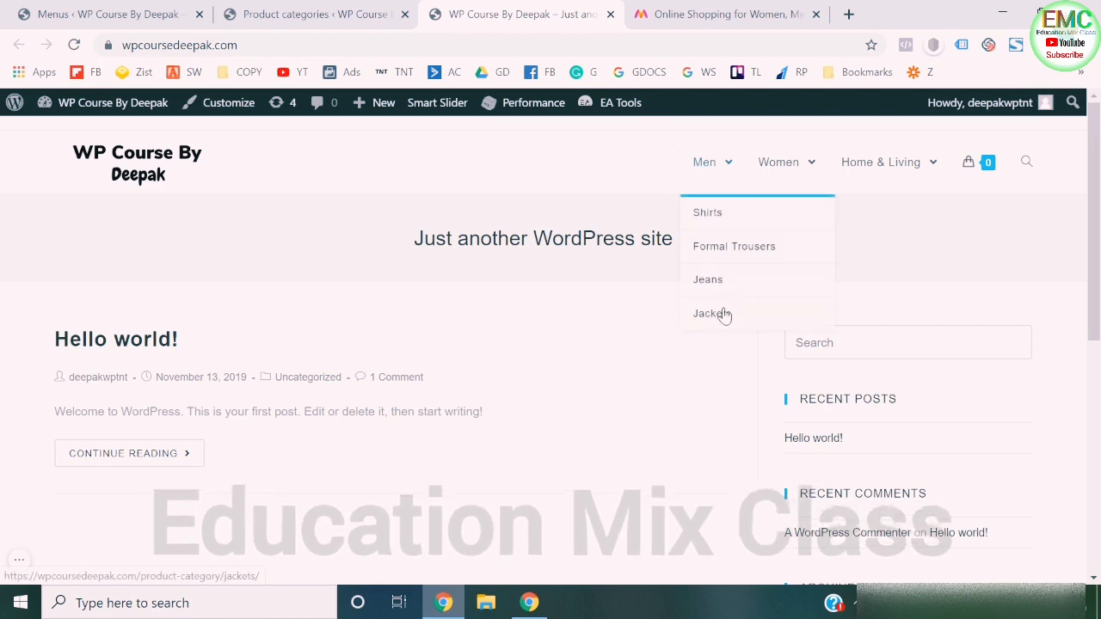
pyautogui.moveTo(791, 172)
pyautogui.moveTo(886, 166)
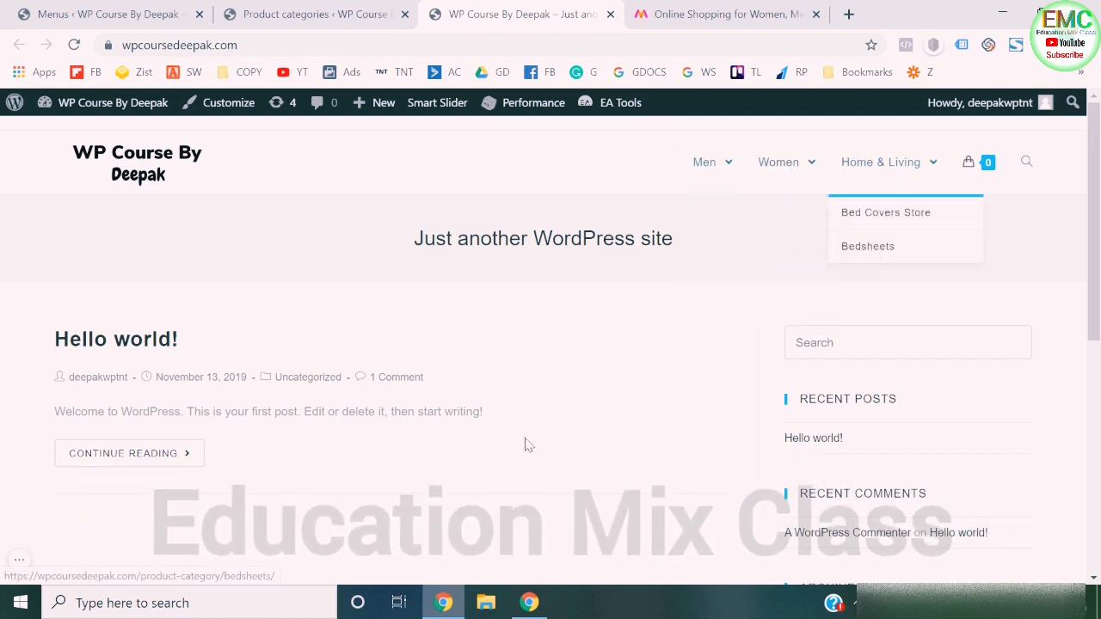
# - Return to the menu editor, dismiss its notices and open the WooCommerce settings
pyautogui.click(122, 173)
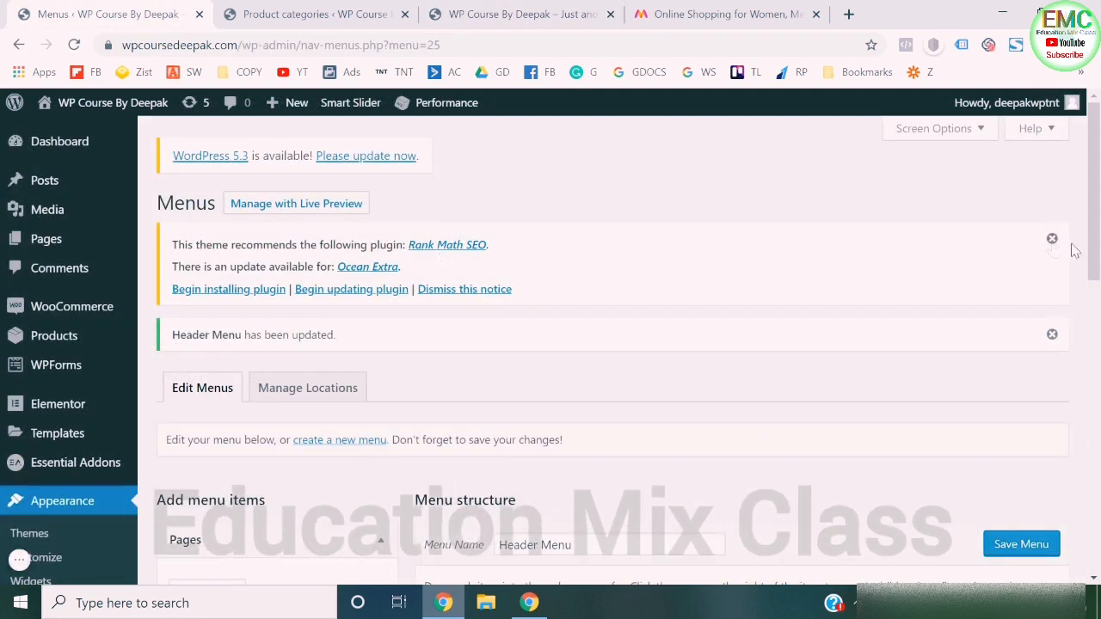
pyautogui.click(1052, 238)
pyautogui.click(1052, 238)
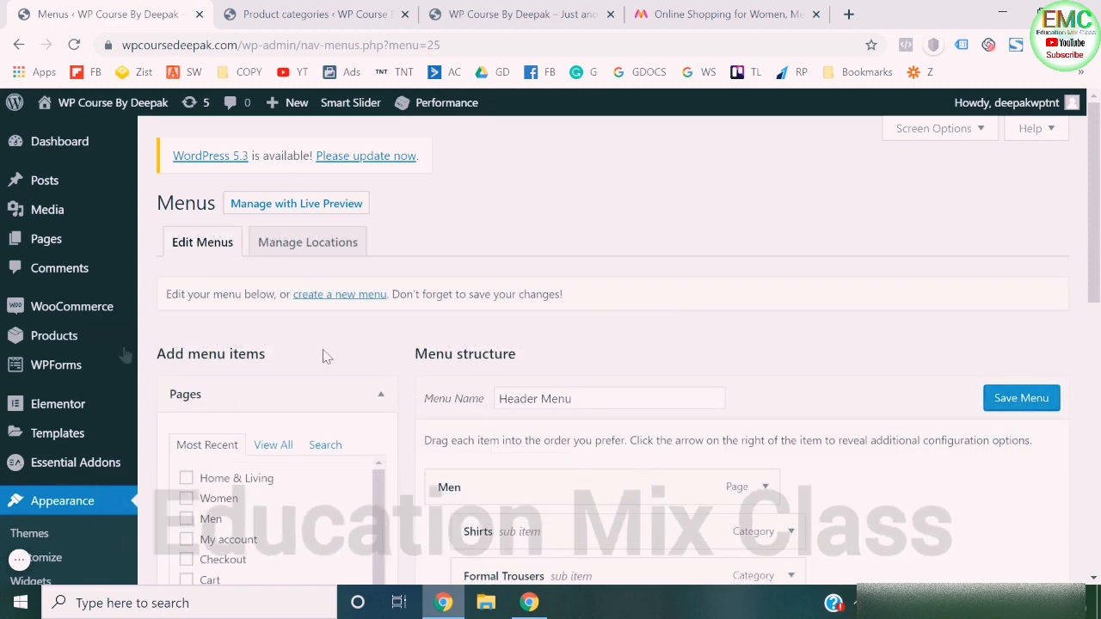
pyautogui.scroll(-1, 123, 343)
pyautogui.moveTo(104, 246)
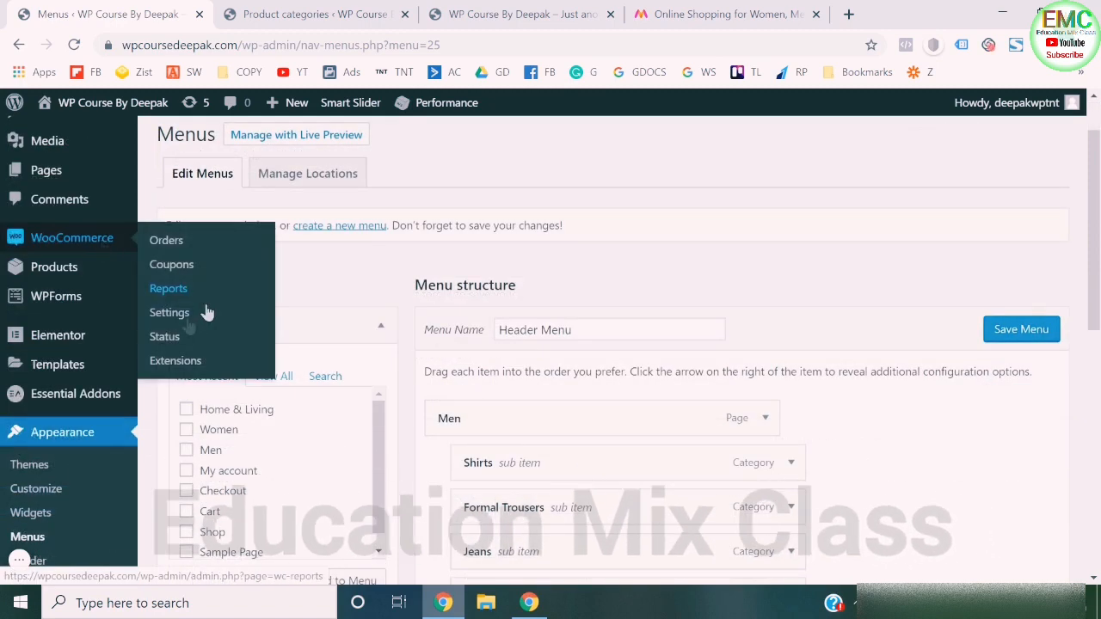
pyautogui.click(170, 322)
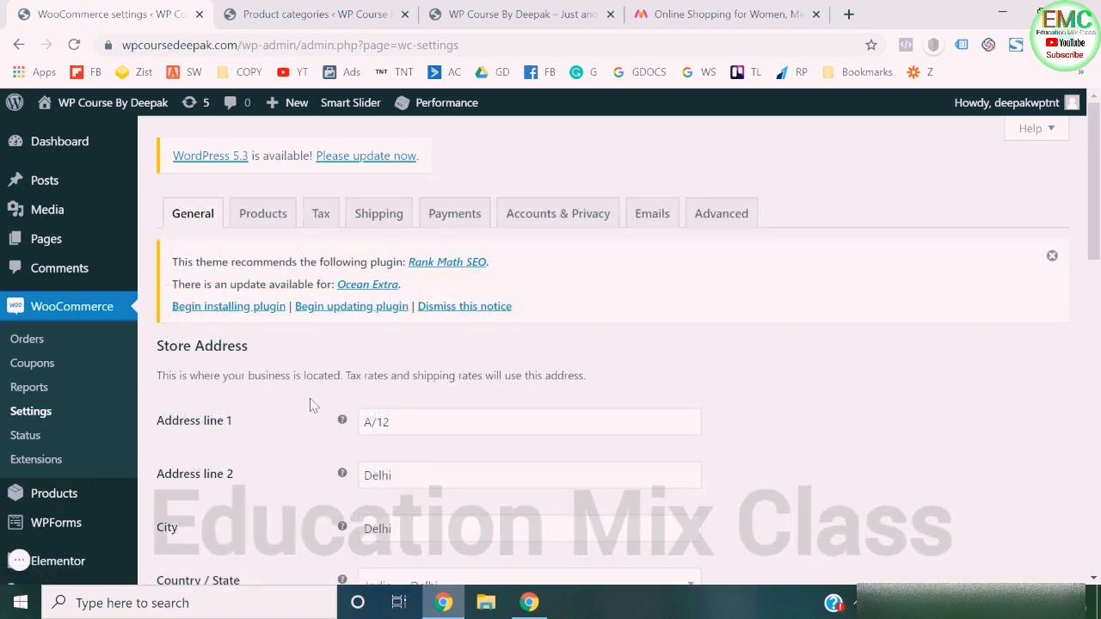
# - Set the store's selling location option to Sell to specific countries in the general options
pyautogui.scroll(-3, 313, 405)
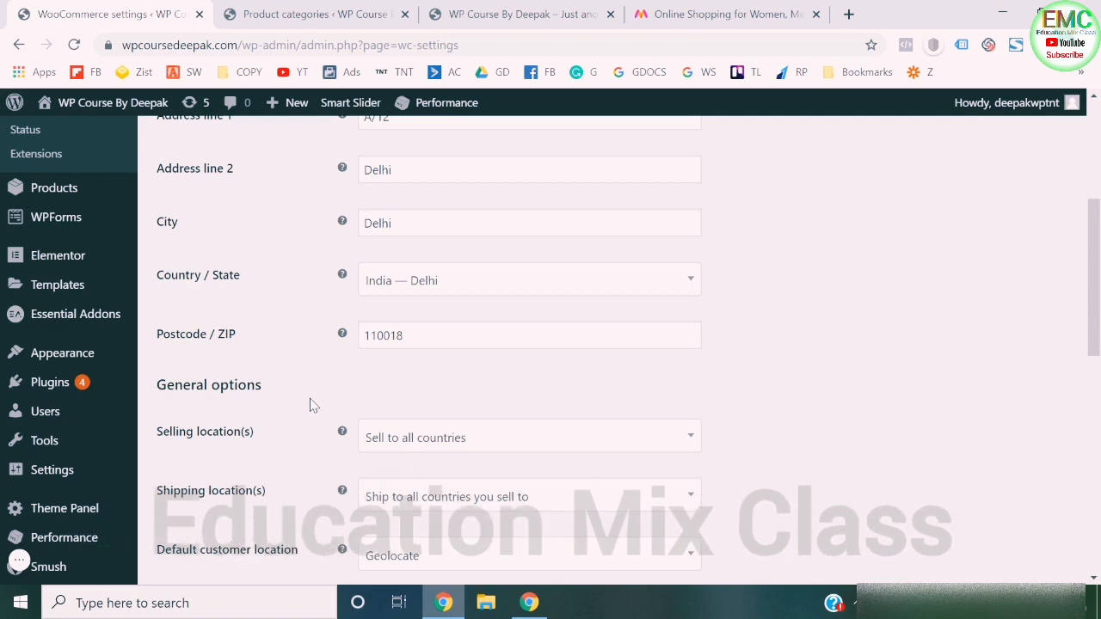
pyautogui.scroll(3, 313, 405)
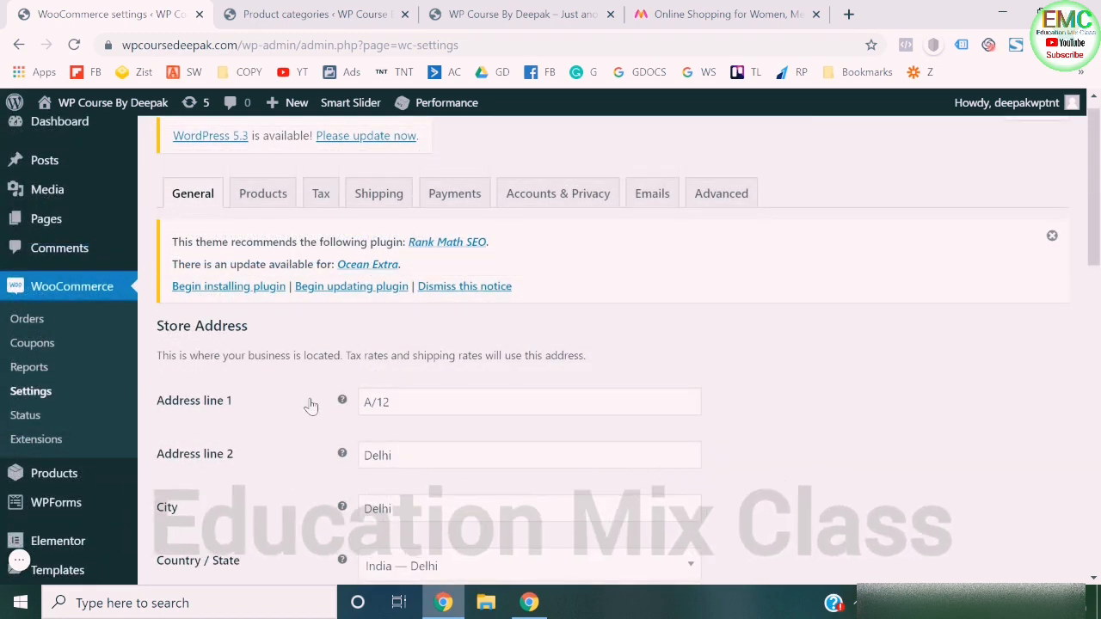
pyautogui.scroll(-3, 311, 405)
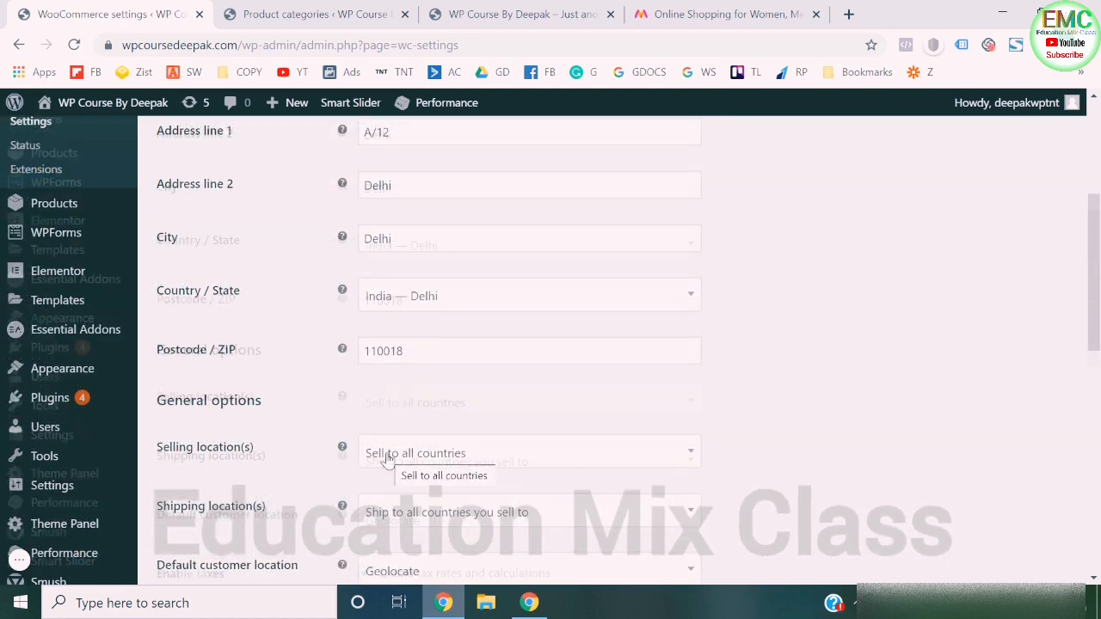
pyautogui.scroll(-2, 270, 430)
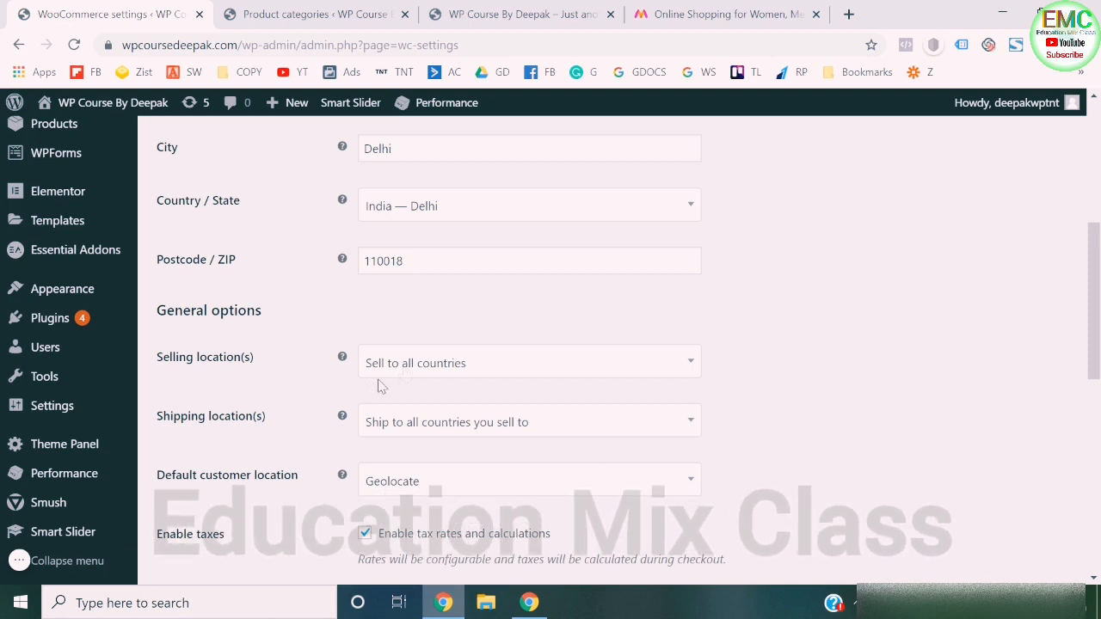
pyautogui.click(401, 364)
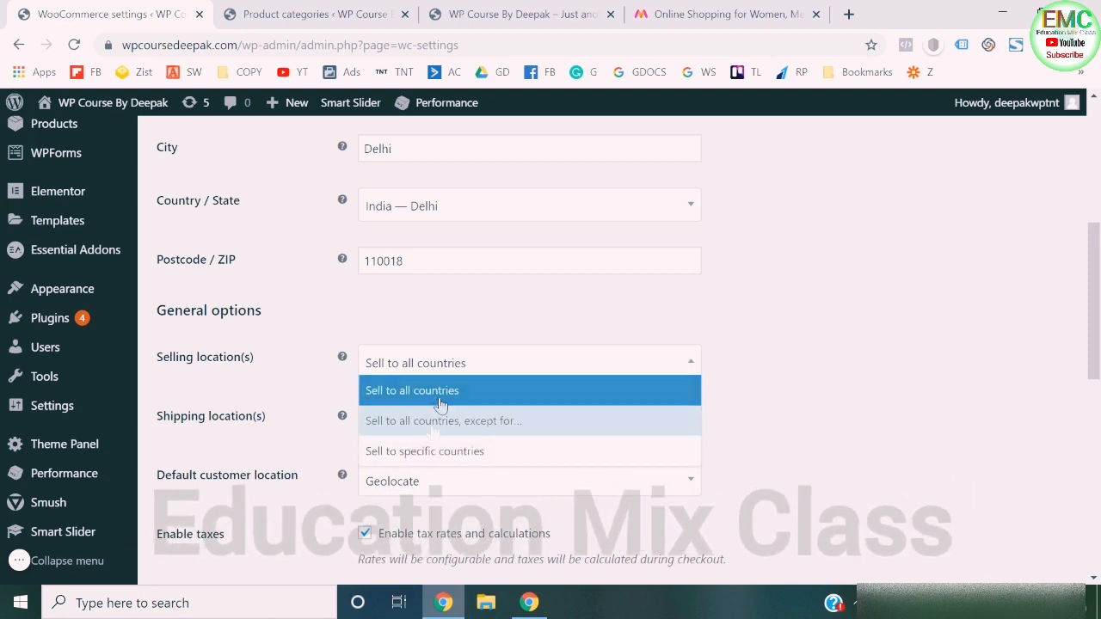
pyautogui.click(454, 452)
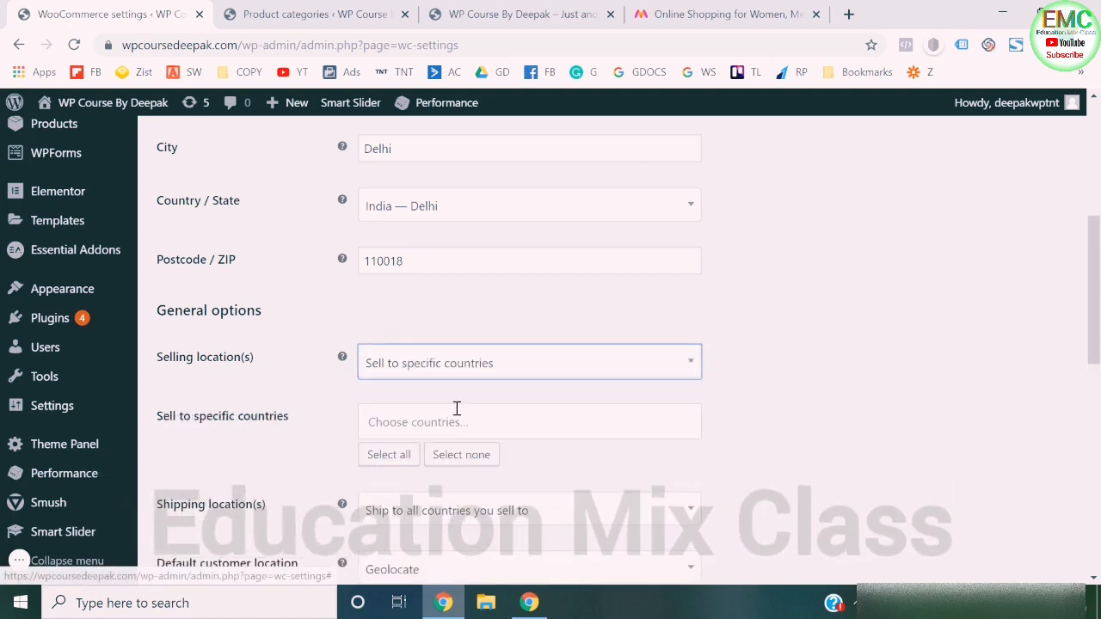
pyautogui.click(571, 368)
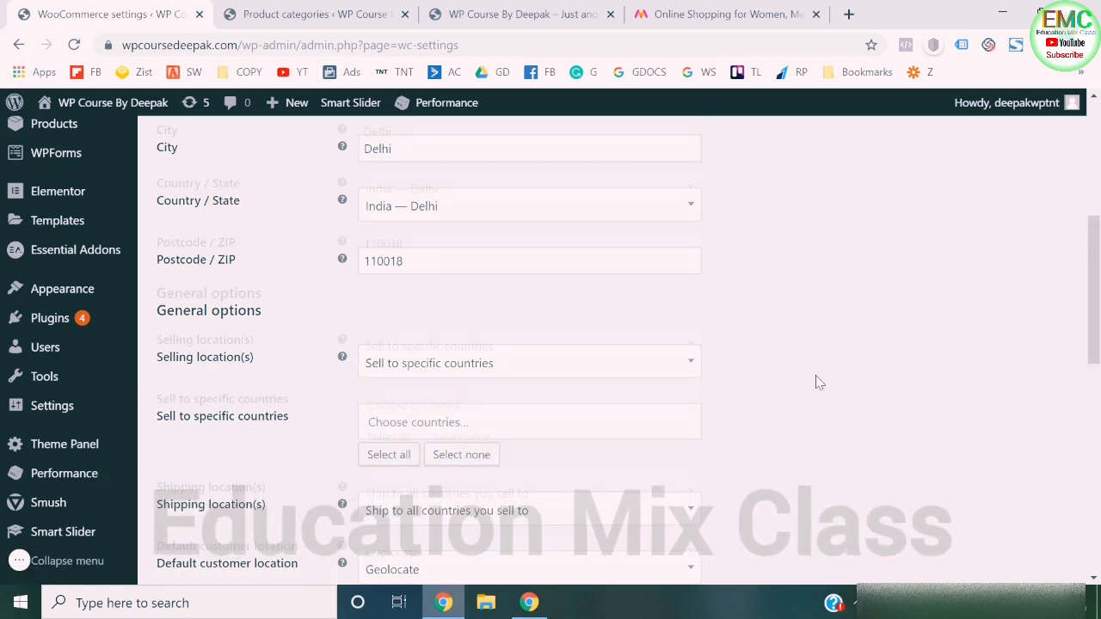
# - Review the choices for the shipping location and the default customer location
pyautogui.scroll(-1, 819, 382)
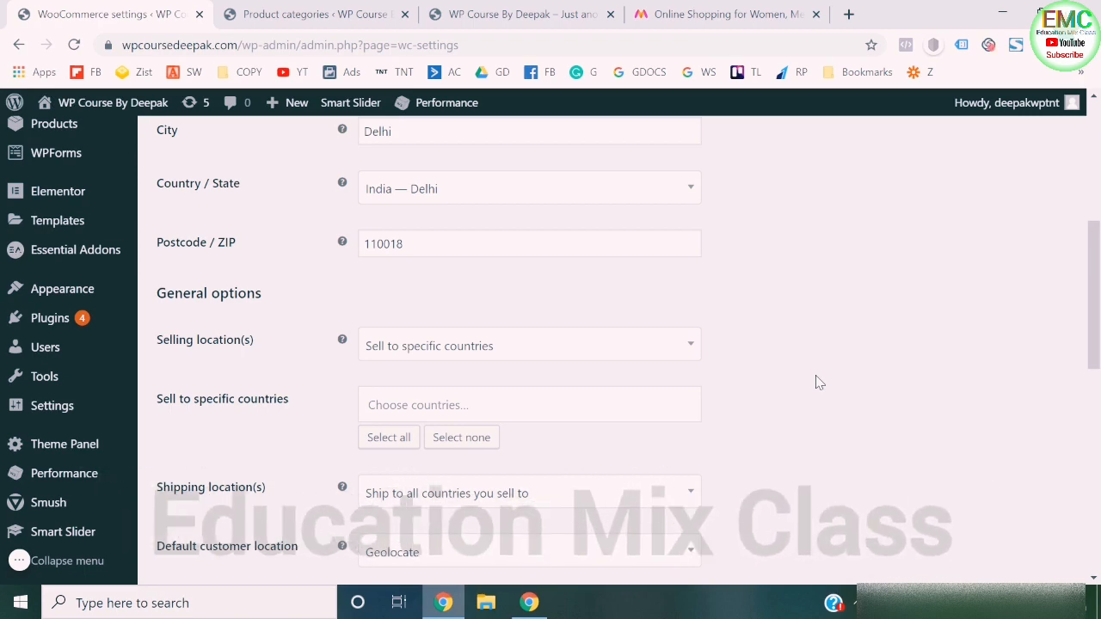
pyautogui.scroll(-2, 818, 383)
pyautogui.click(548, 319)
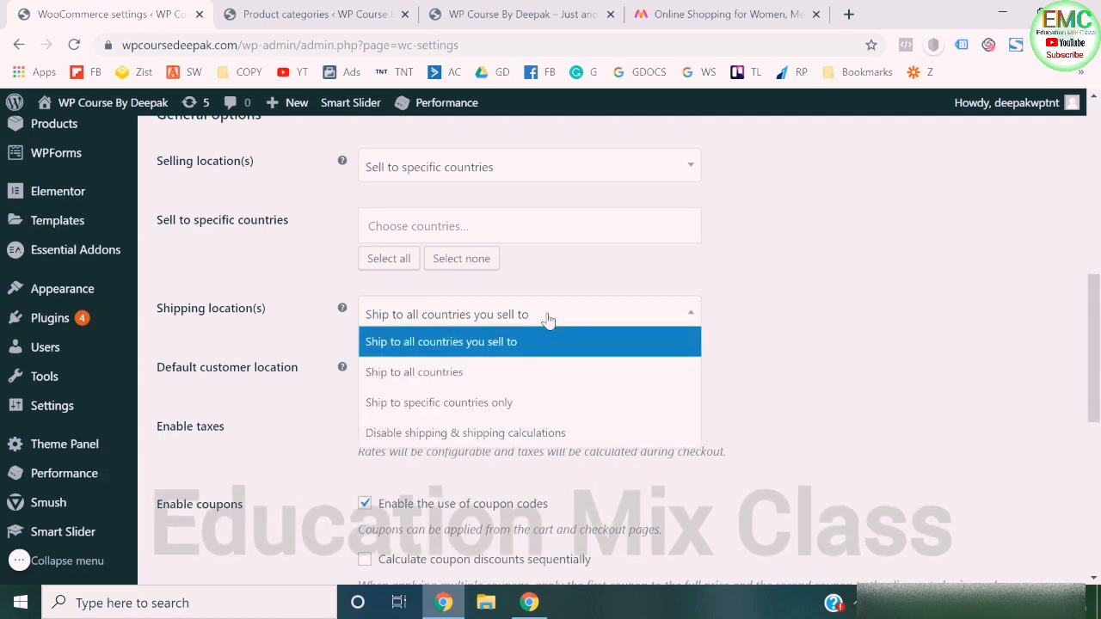
pyautogui.click(528, 358)
pyautogui.scroll(-1, 754, 295)
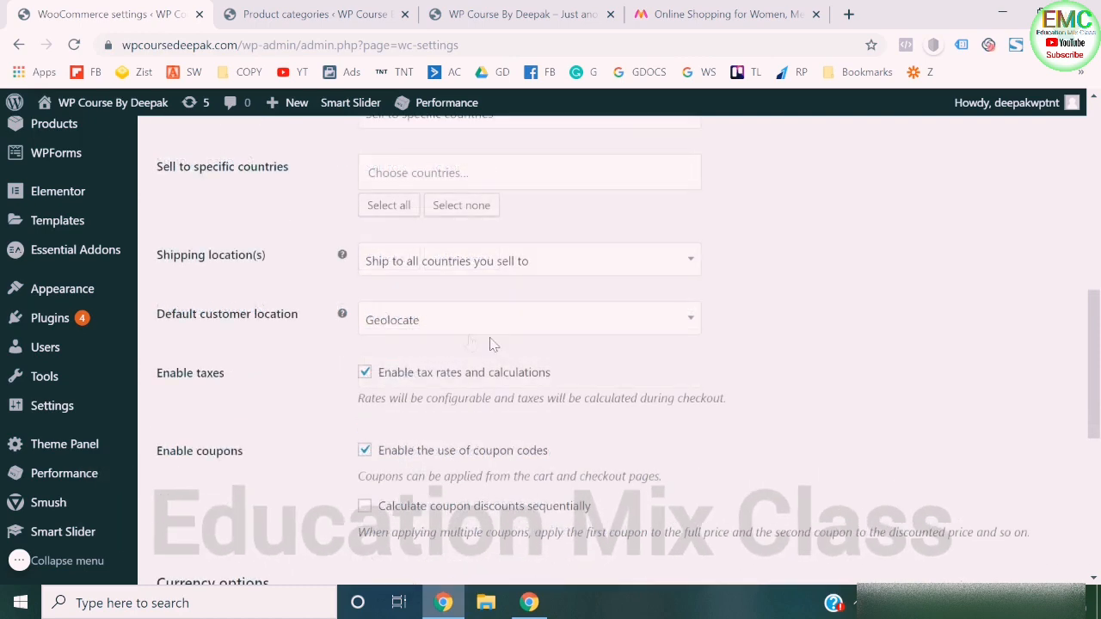
pyautogui.click(471, 324)
pyautogui.click(738, 421)
# - Save the general WooCommerce settings, continuing without choosing any country to sell to
pyautogui.scroll(-2, 738, 423)
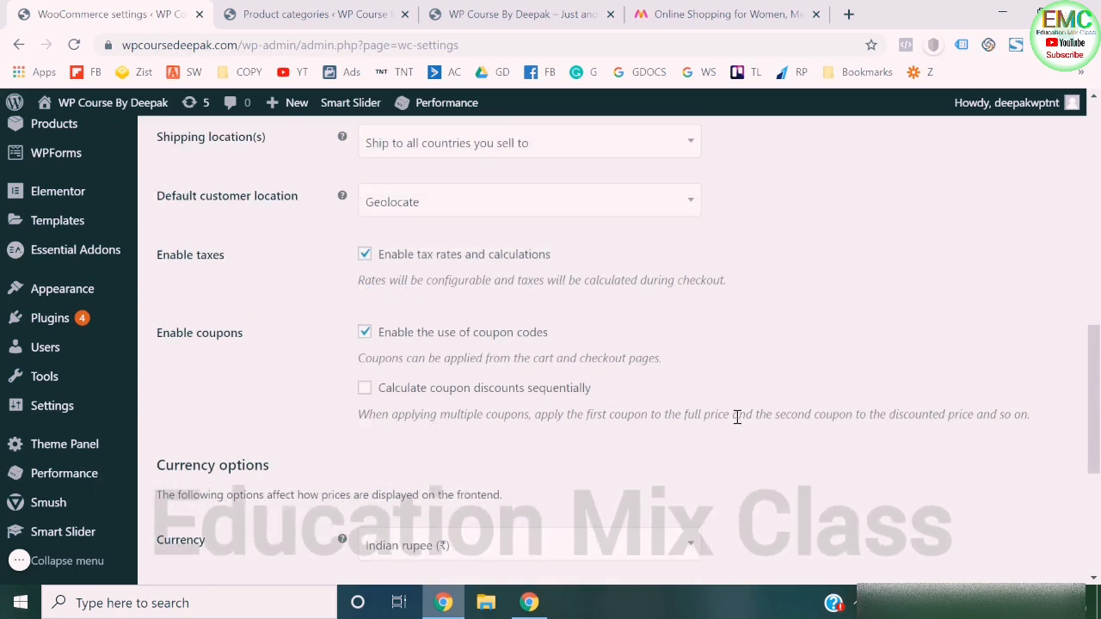
pyautogui.scroll(-3, 737, 417)
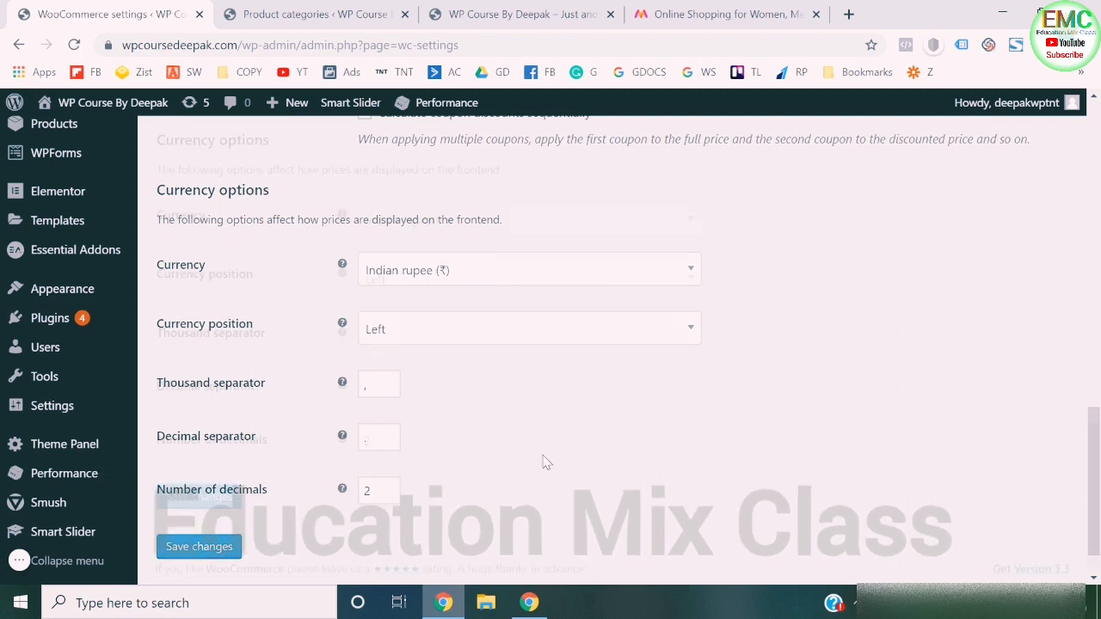
pyautogui.scroll(-1, 541, 461)
pyautogui.click(200, 498)
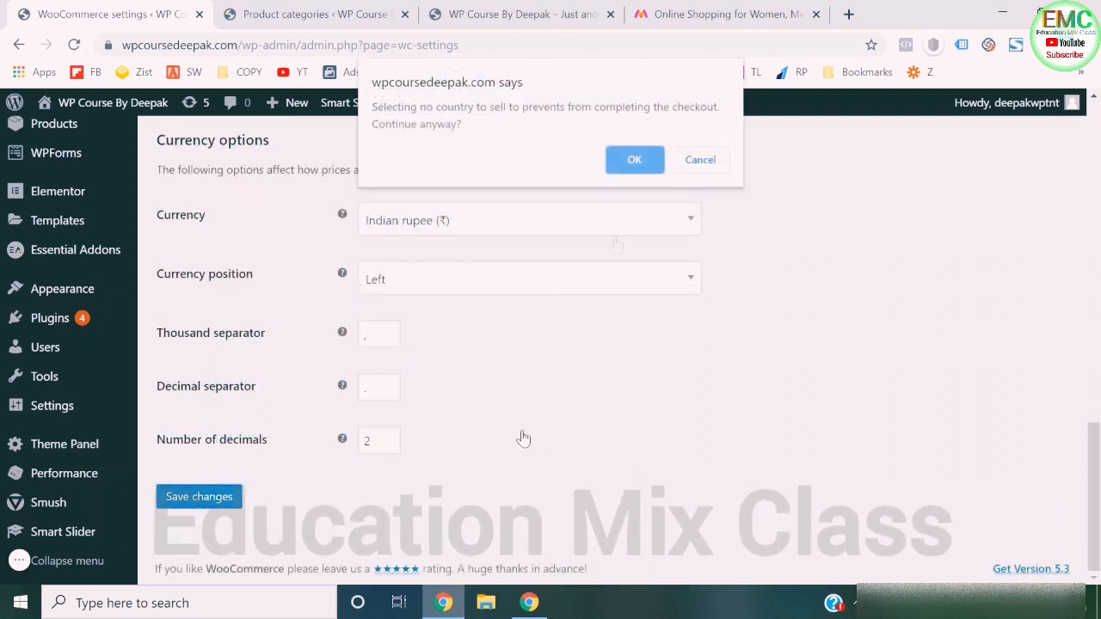
pyautogui.click(634, 161)
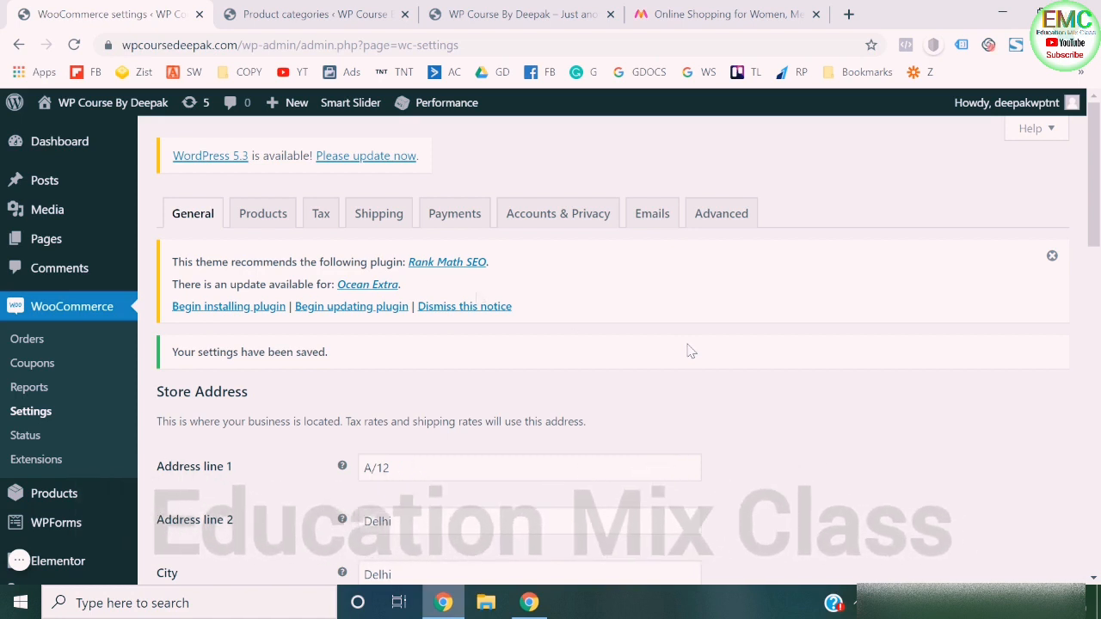
# - Look over the WooCommerce tax options and return to the Enable taxes setting in the general options
pyautogui.click(312, 221)
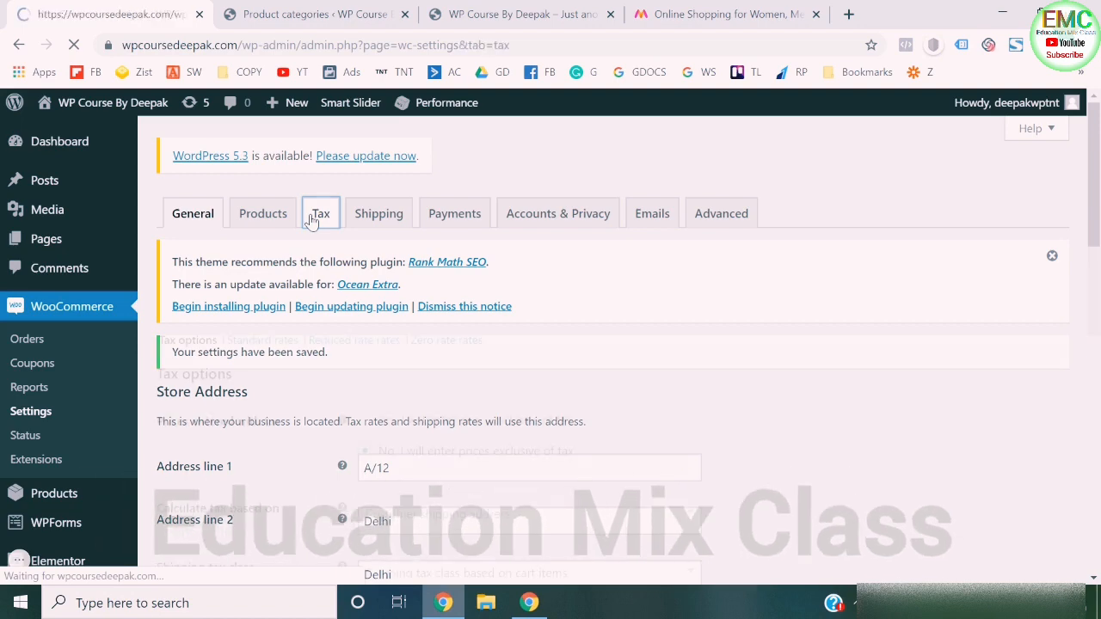
pyautogui.scroll(-1, 313, 221)
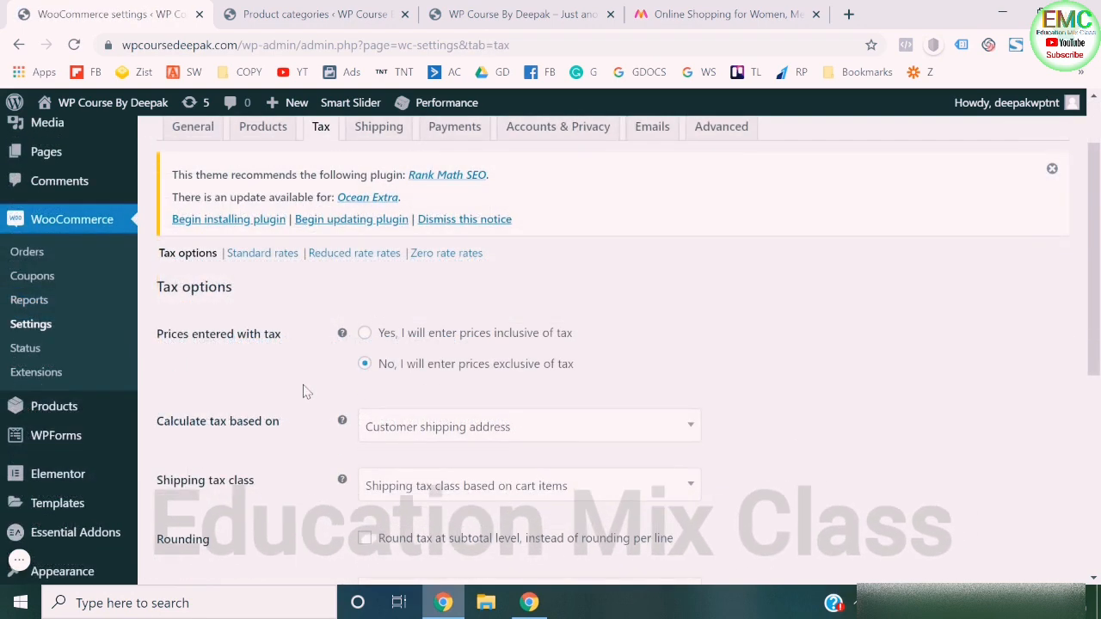
pyautogui.scroll(1, 303, 392)
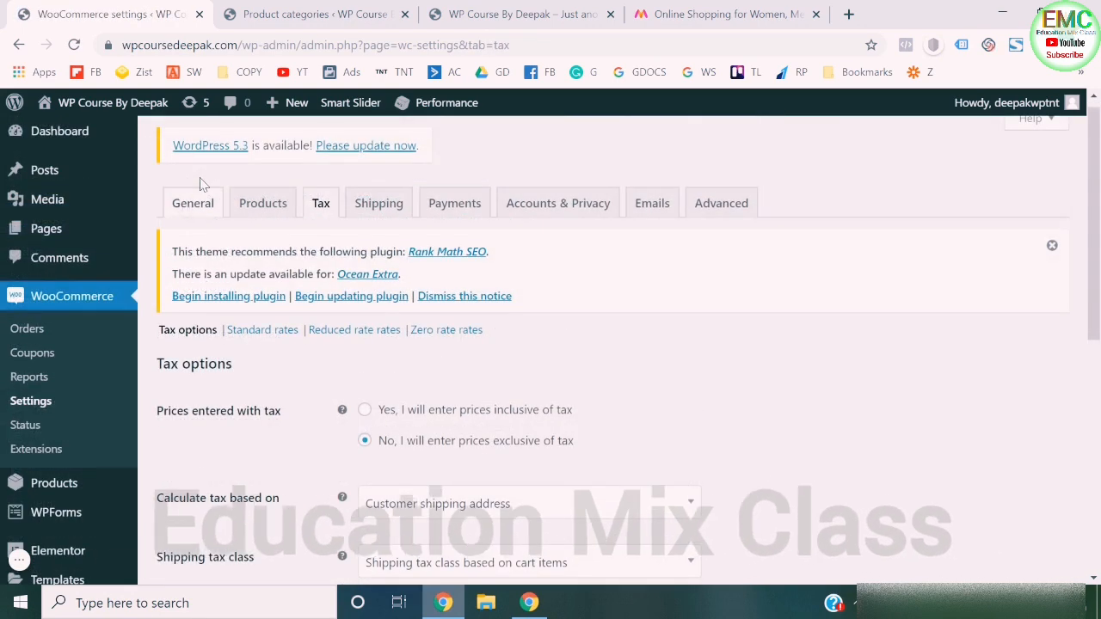
pyautogui.click(187, 215)
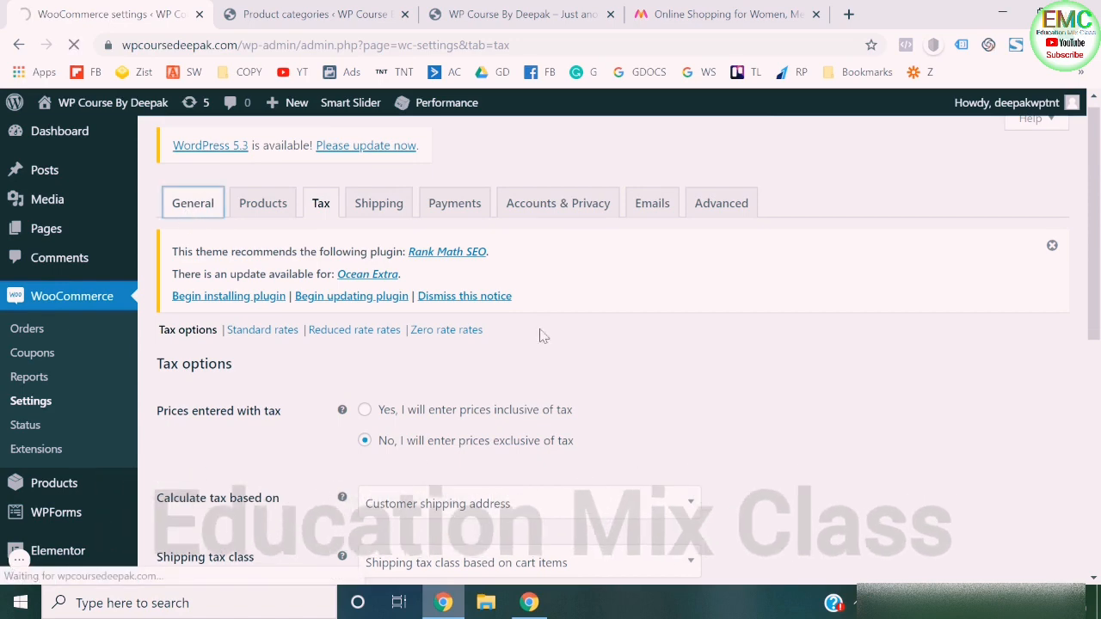
pyautogui.scroll(-5, 543, 335)
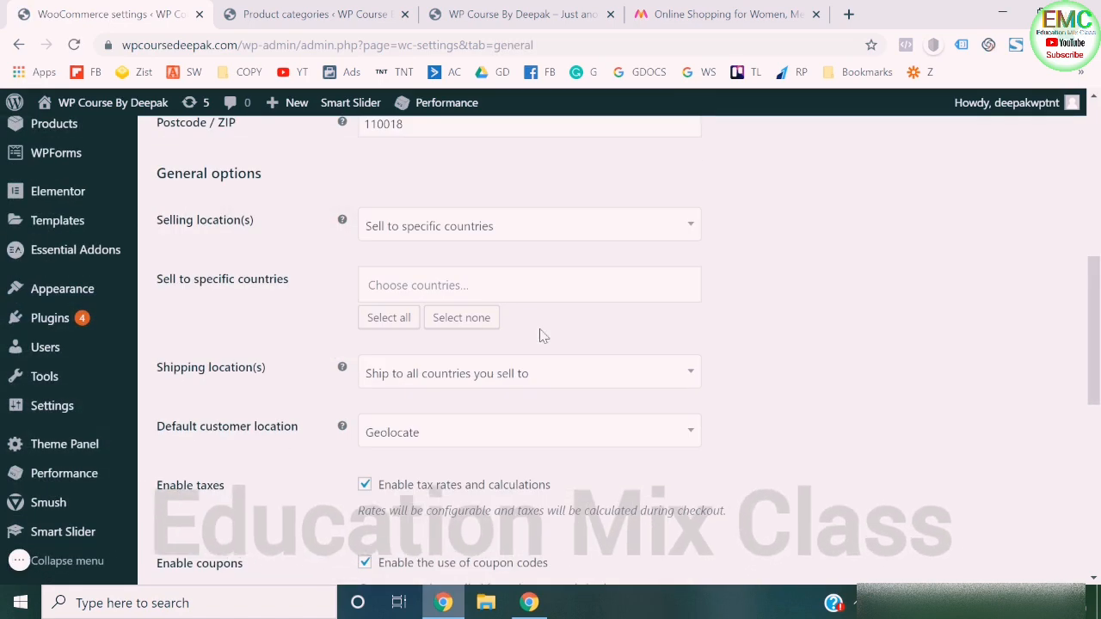
pyautogui.scroll(-1, 542, 336)
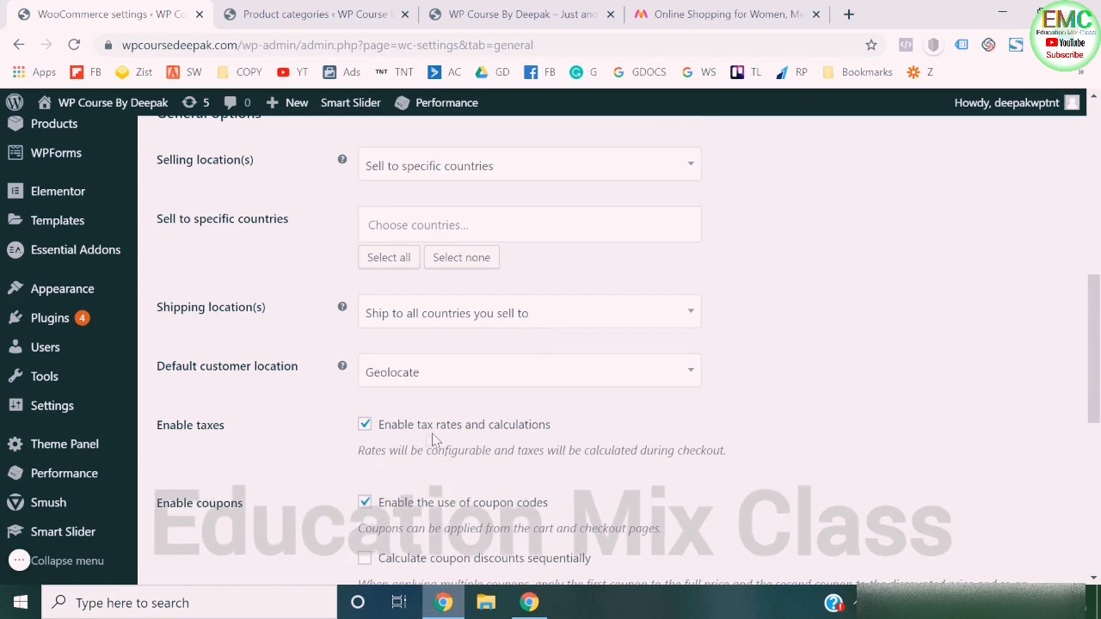
# - Look over the coupon settings, open the WooCommerce tax options and review the choices for what tax is calculated on
pyautogui.scroll(-1, 434, 440)
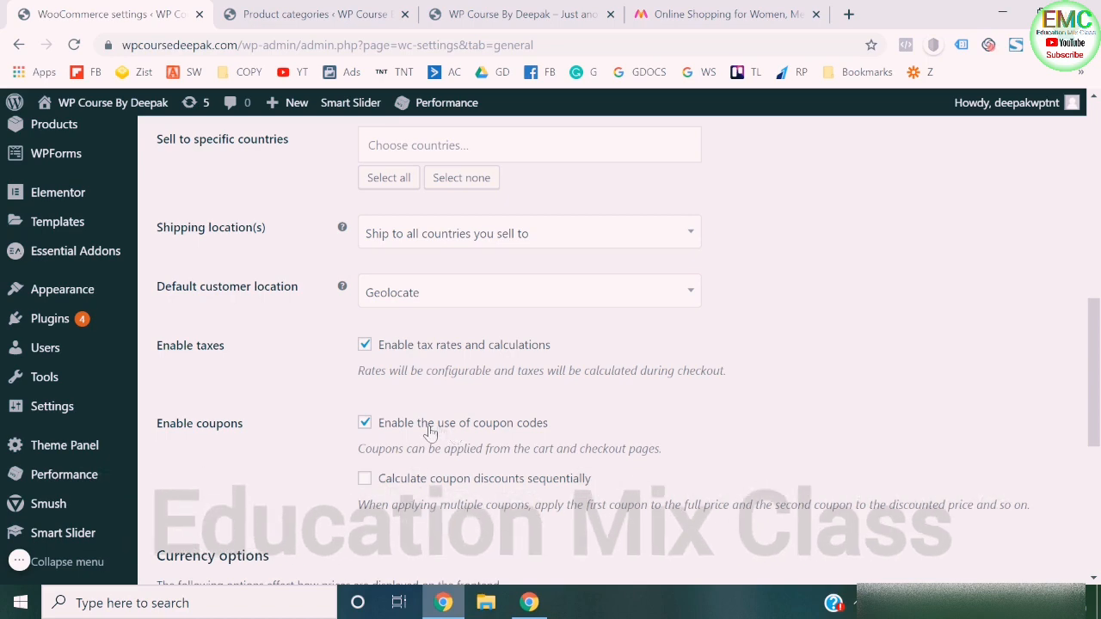
pyautogui.scroll(-3, 435, 433)
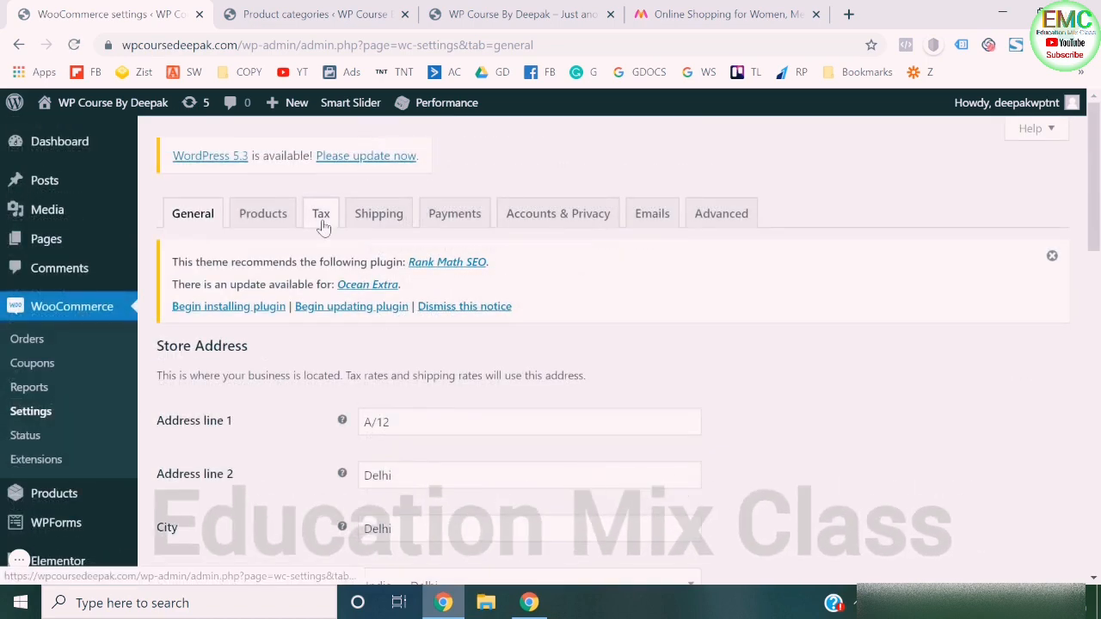
pyautogui.click(323, 226)
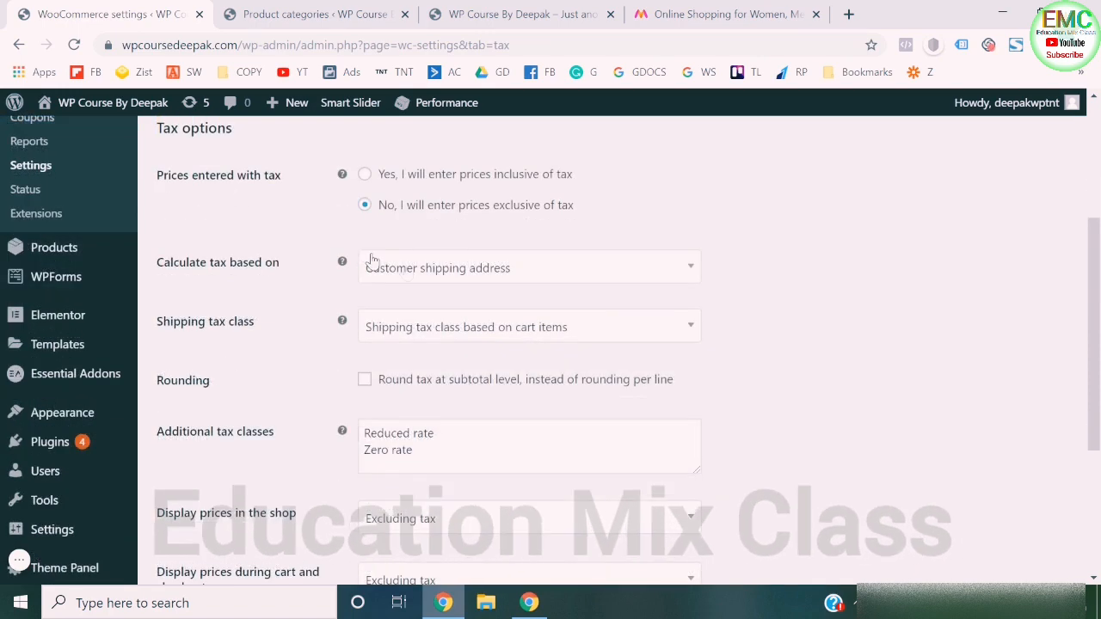
pyautogui.click(372, 262)
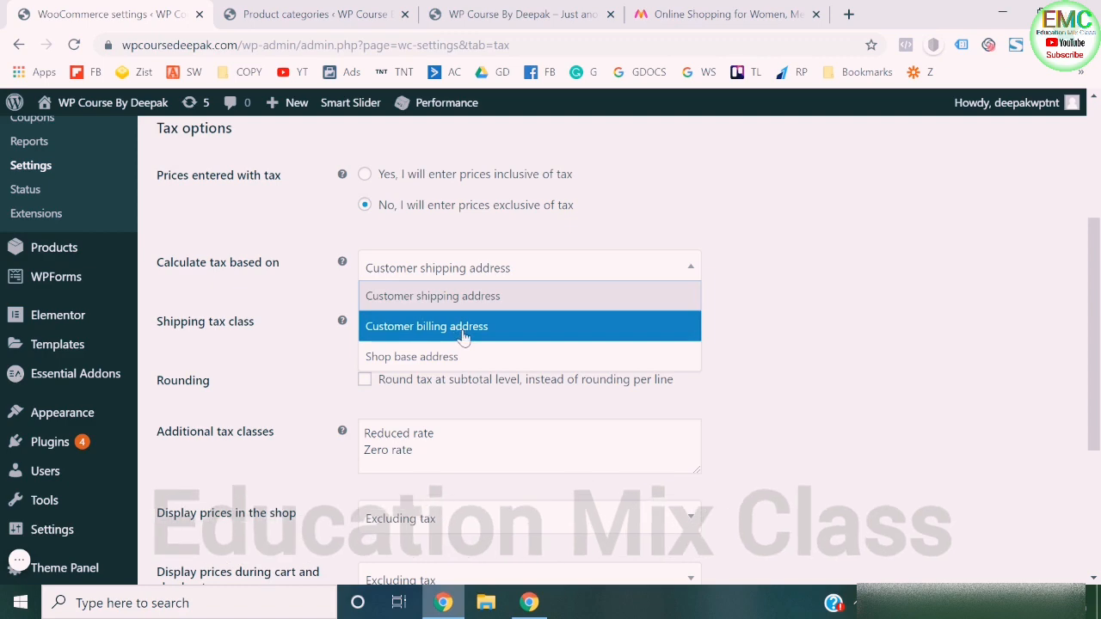
pyautogui.click(776, 393)
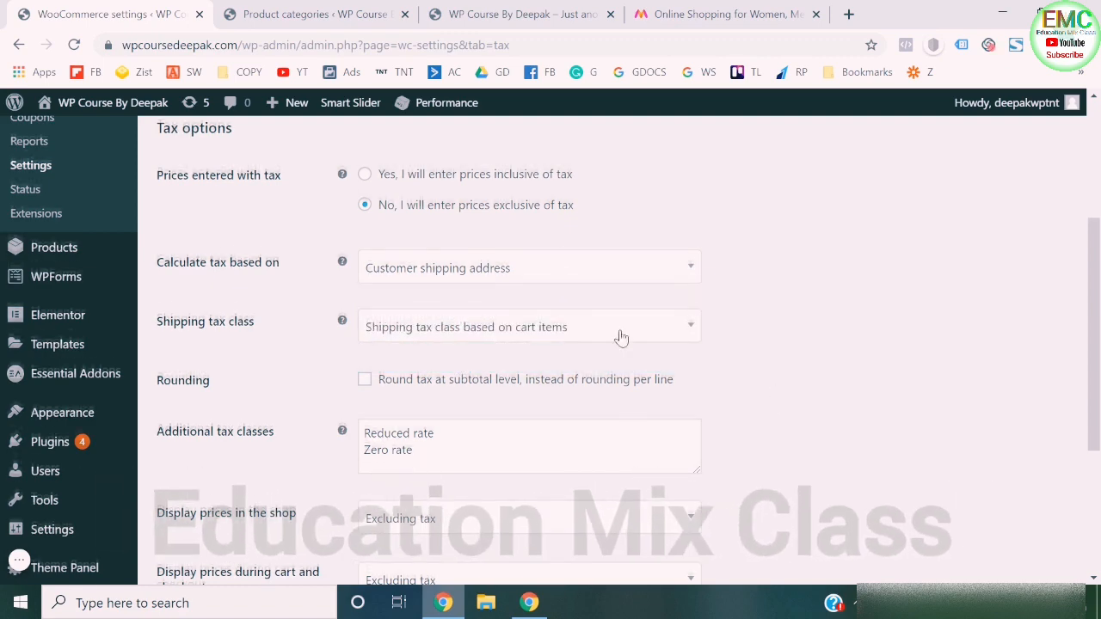
# - Set the shipping tax class to Standard in the tax options
pyautogui.scroll(-1, 617, 331)
pyautogui.click(557, 320)
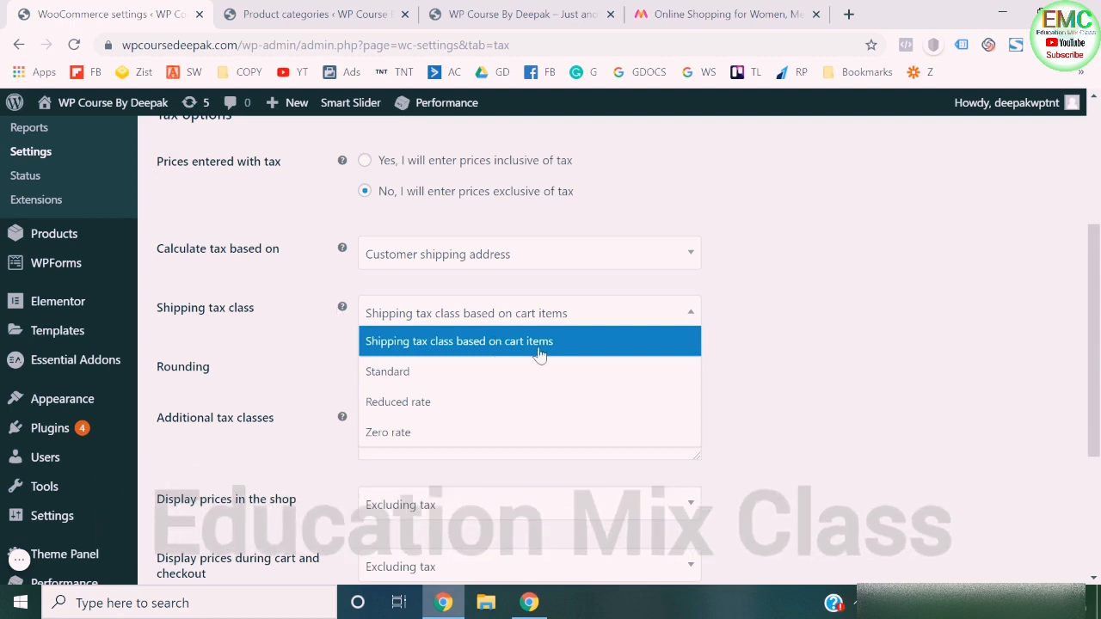
pyautogui.click(462, 377)
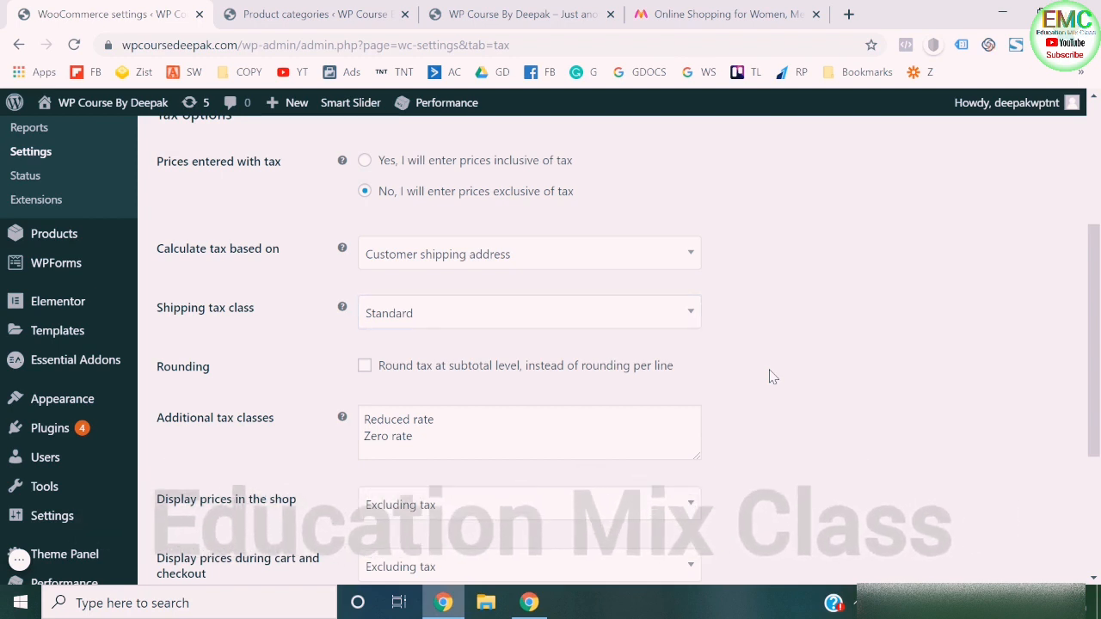
# - Try Reduced rate and Zero rate as the shipping tax class, and return it to Standard
pyautogui.click(629, 320)
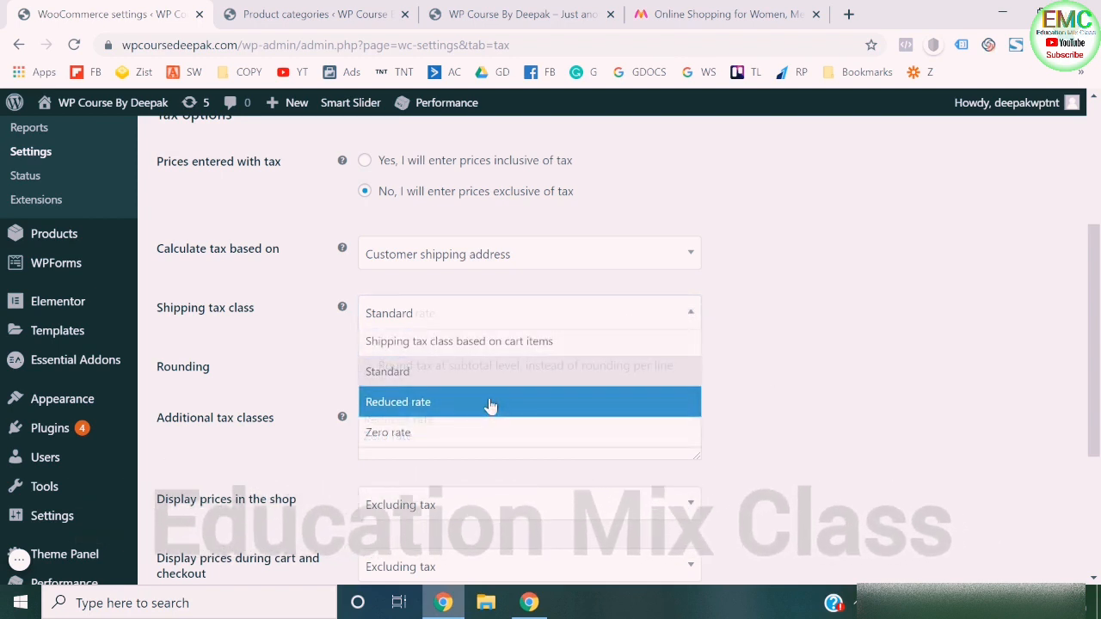
pyautogui.click(489, 404)
pyautogui.click(590, 322)
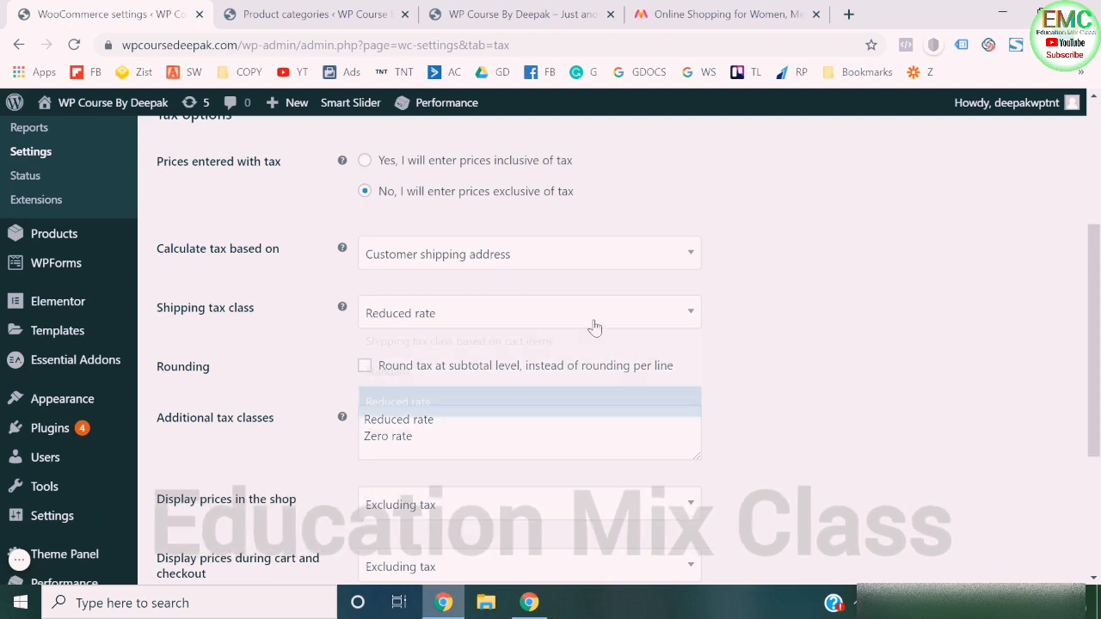
pyautogui.click(474, 439)
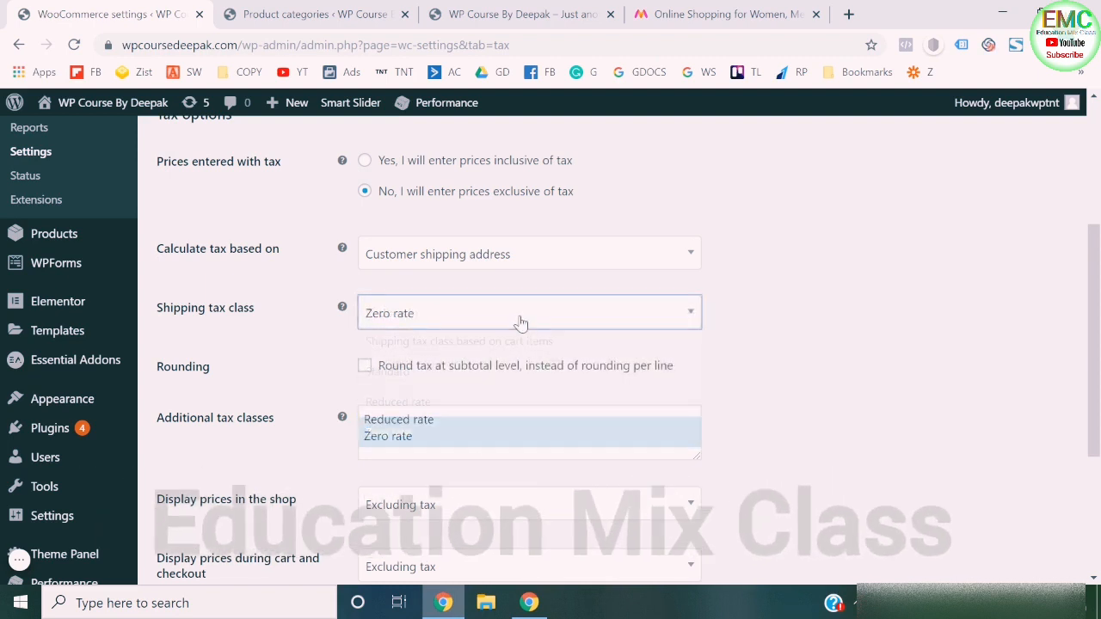
pyautogui.click(516, 320)
pyautogui.click(419, 382)
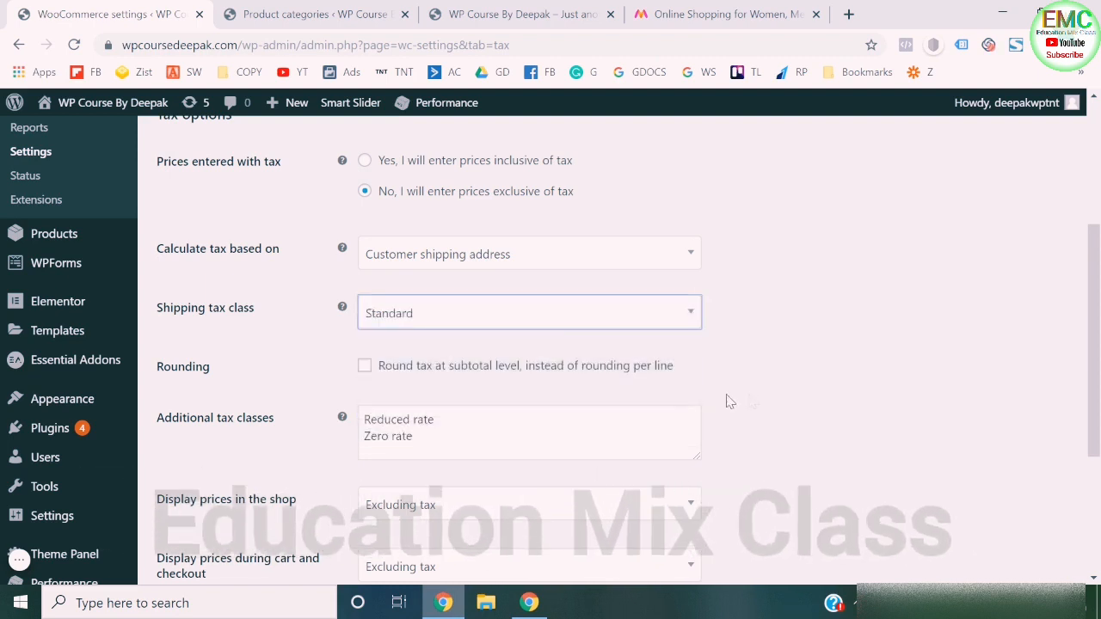
pyautogui.click(573, 317)
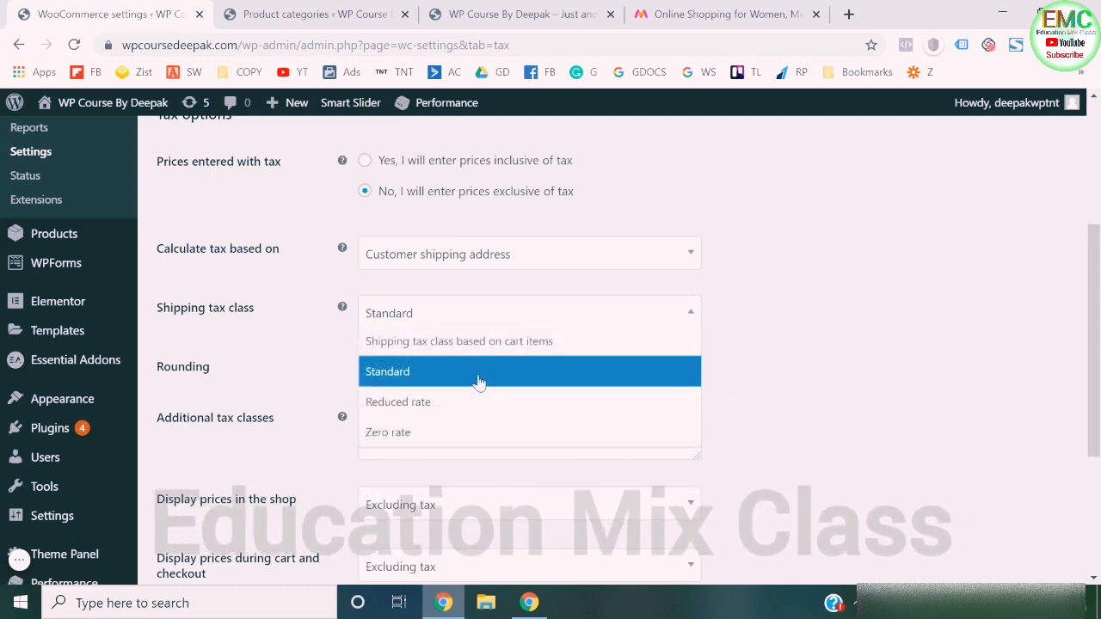
pyautogui.click(479, 381)
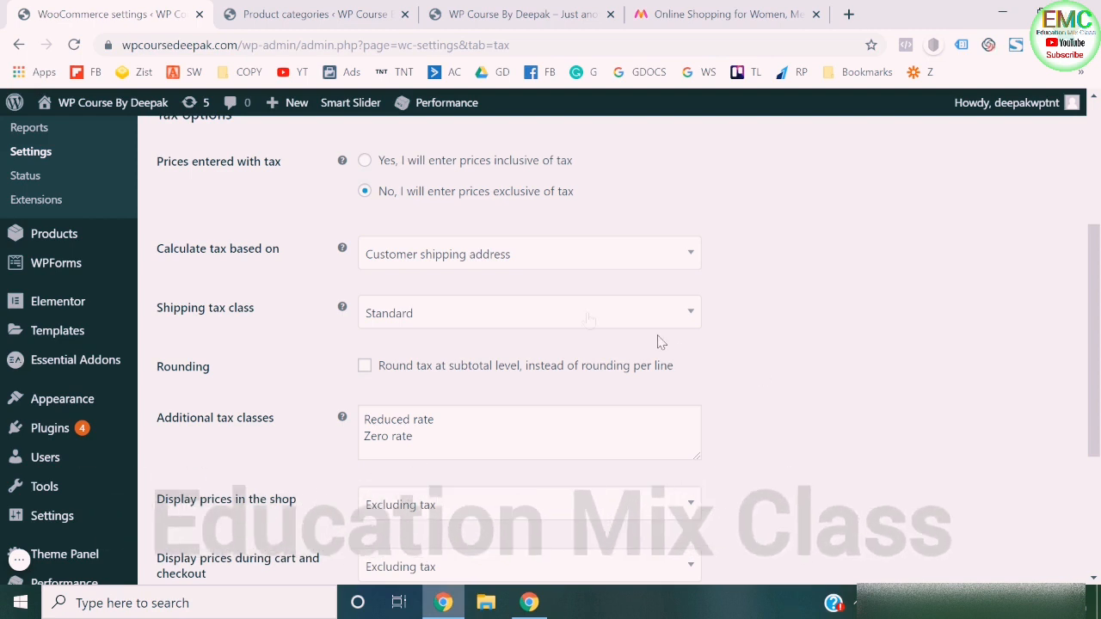
pyautogui.click(567, 314)
pyautogui.click(442, 377)
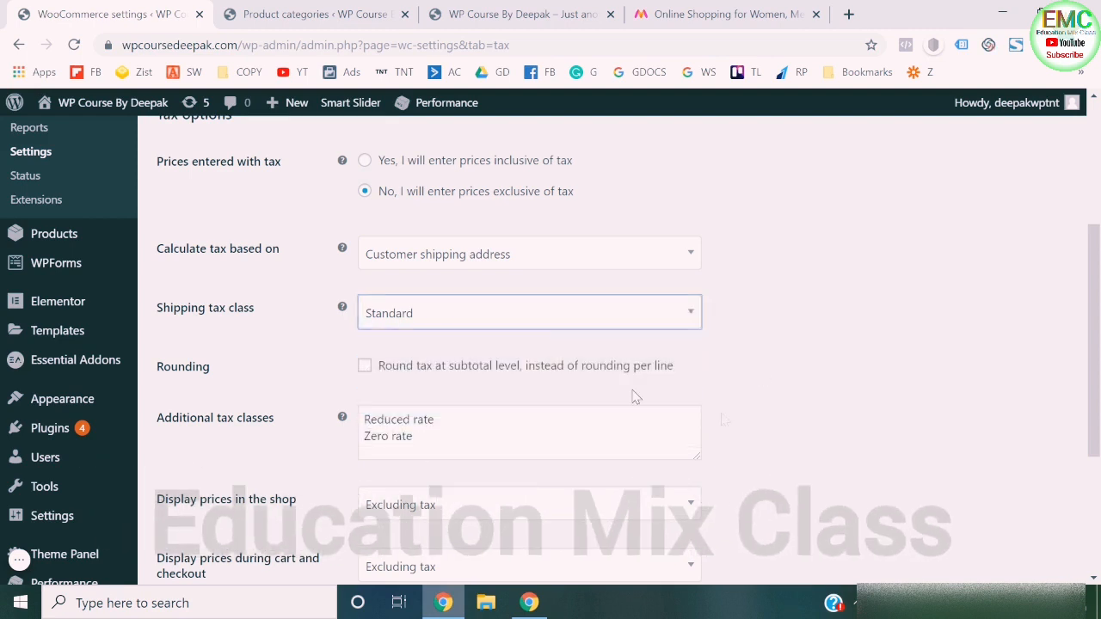
# - Keep shop prices at Excluding tax, set prices during cart and checkout to Including tax, and save the tax options
pyautogui.scroll(-2, 723, 419)
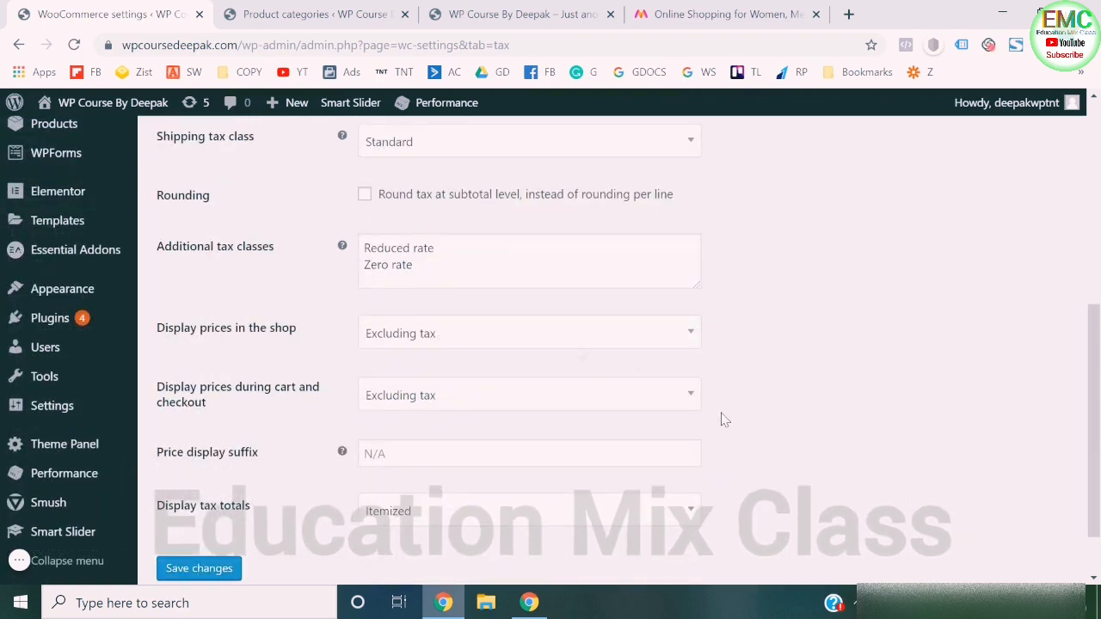
pyautogui.click(470, 336)
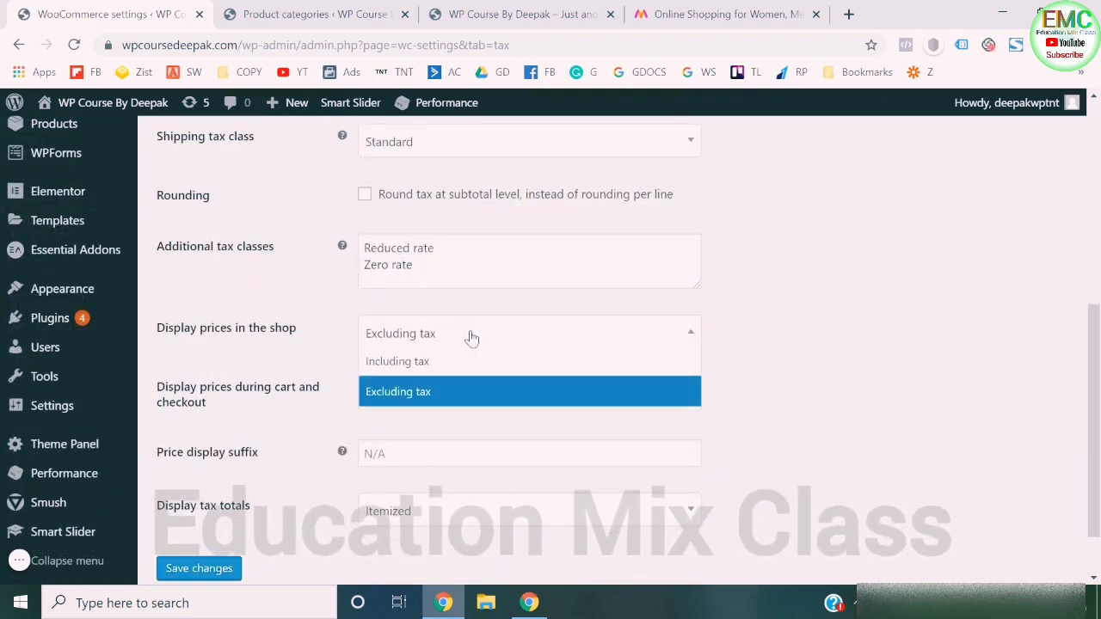
pyautogui.click(438, 397)
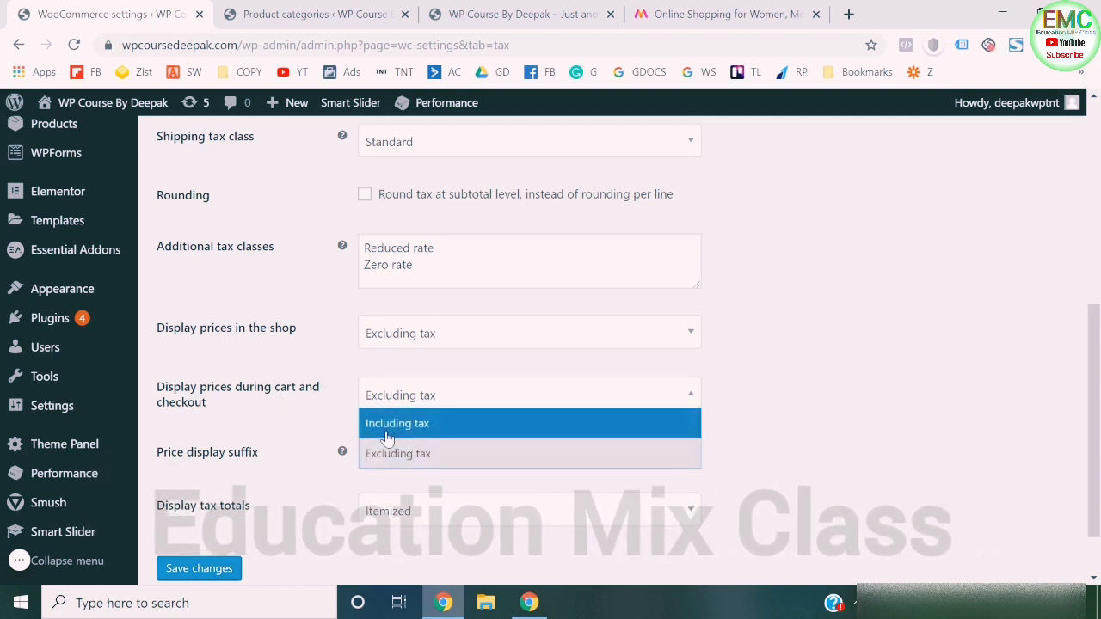
pyautogui.click(658, 430)
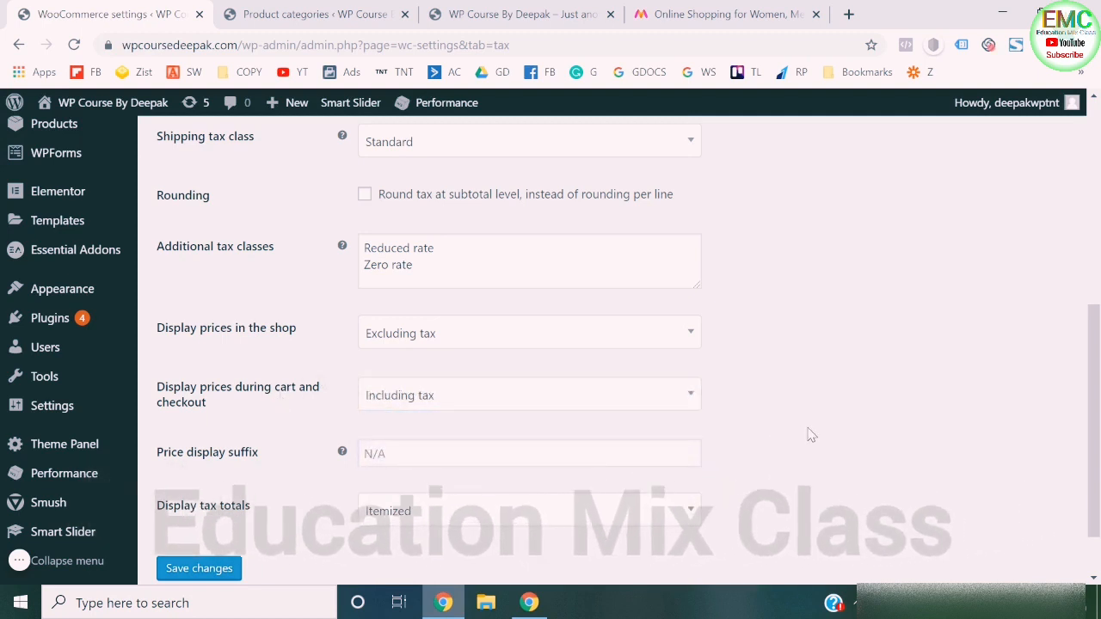
pyautogui.scroll(-1, 809, 434)
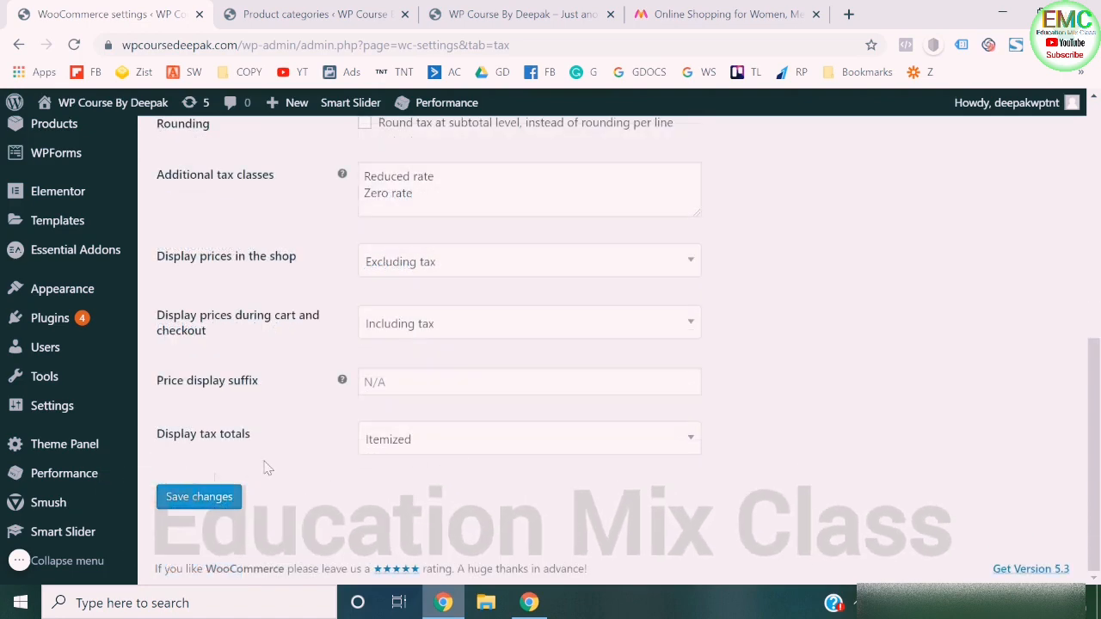
pyautogui.click(202, 500)
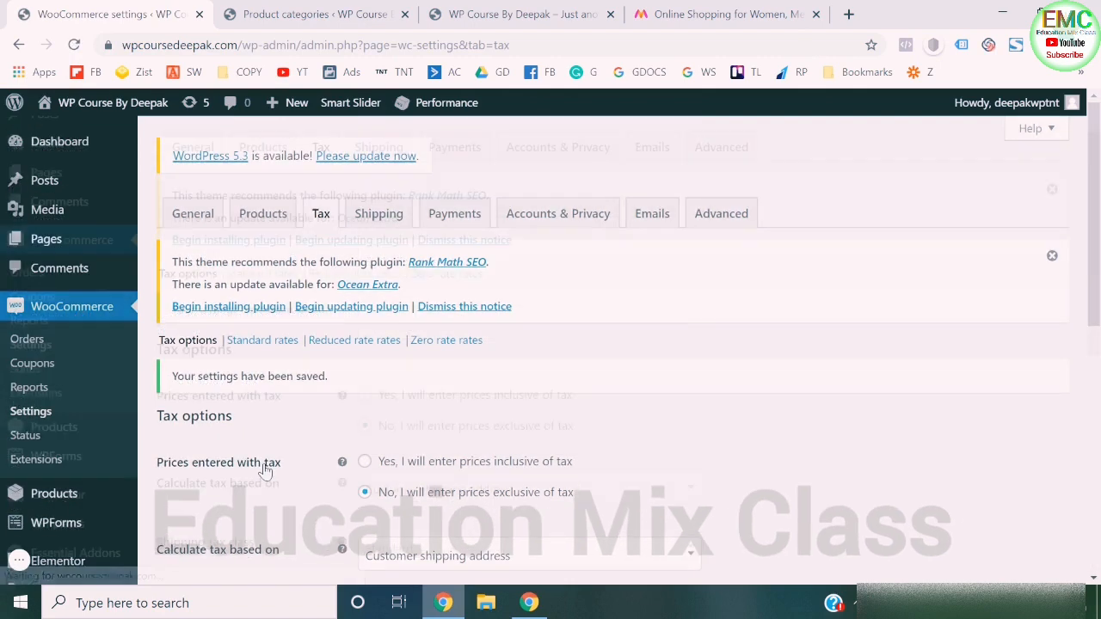
# - Set the display of tax totals to As a single total and save the tax options
pyautogui.scroll(-8, 416, 449)
pyautogui.click(400, 443)
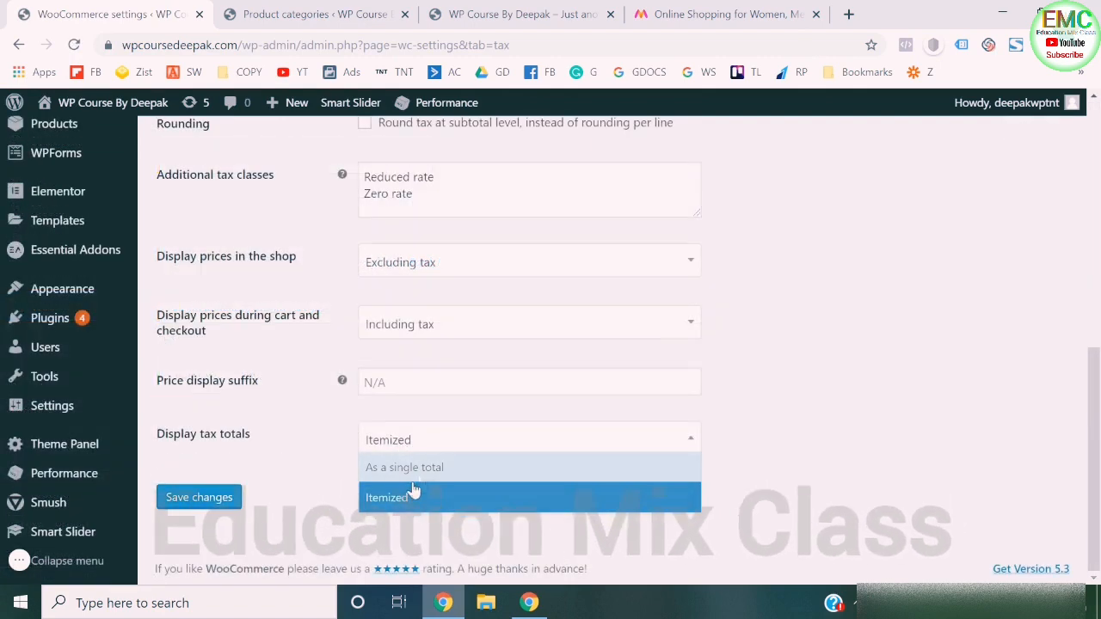
pyautogui.click(420, 477)
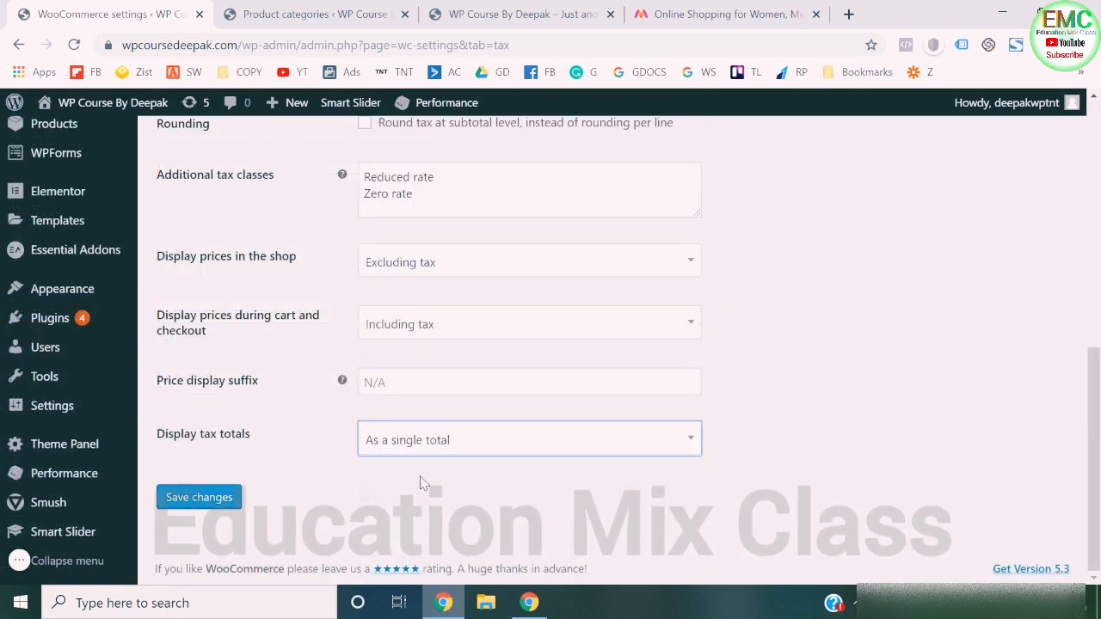
pyautogui.click(217, 496)
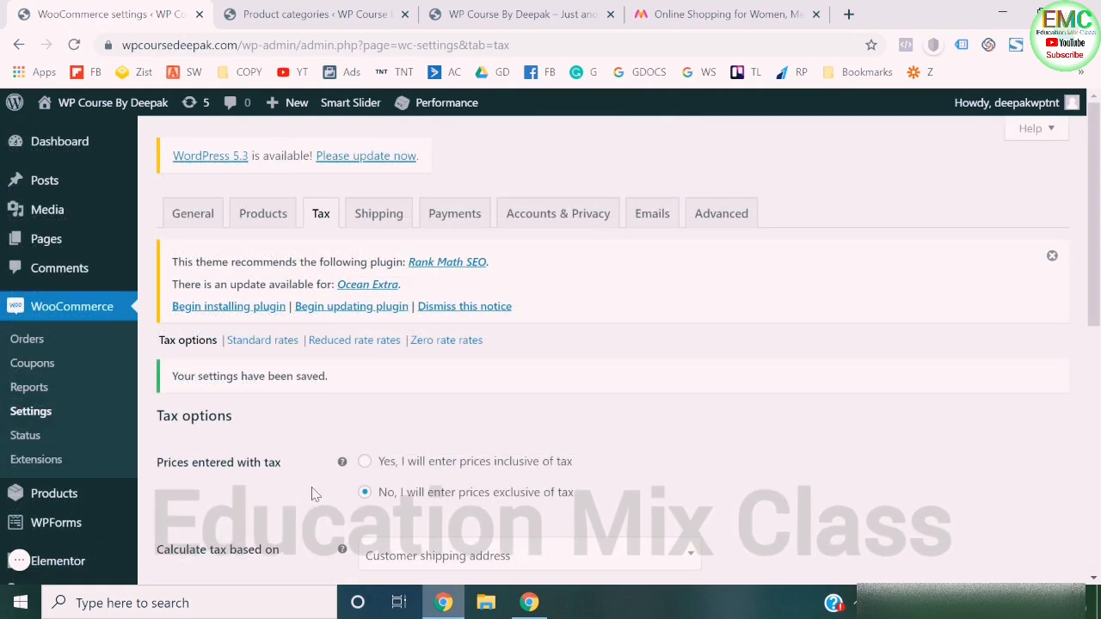
# - Open the Standard tax rates, try a rate of 18 in a new row and clear that rate again
pyautogui.click(266, 342)
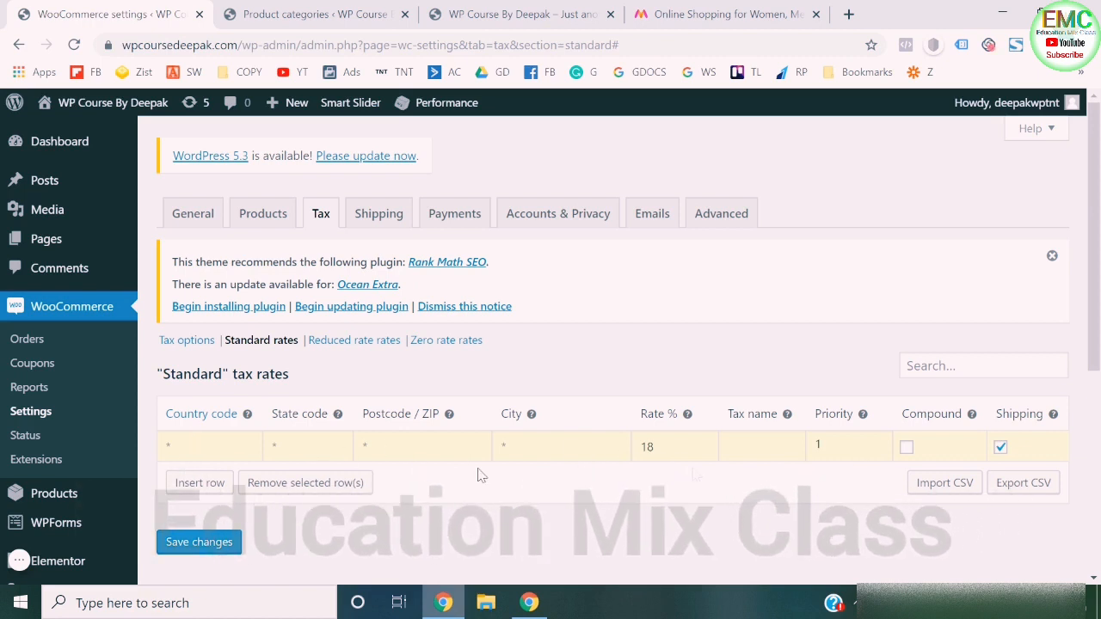
pyautogui.click(668, 444)
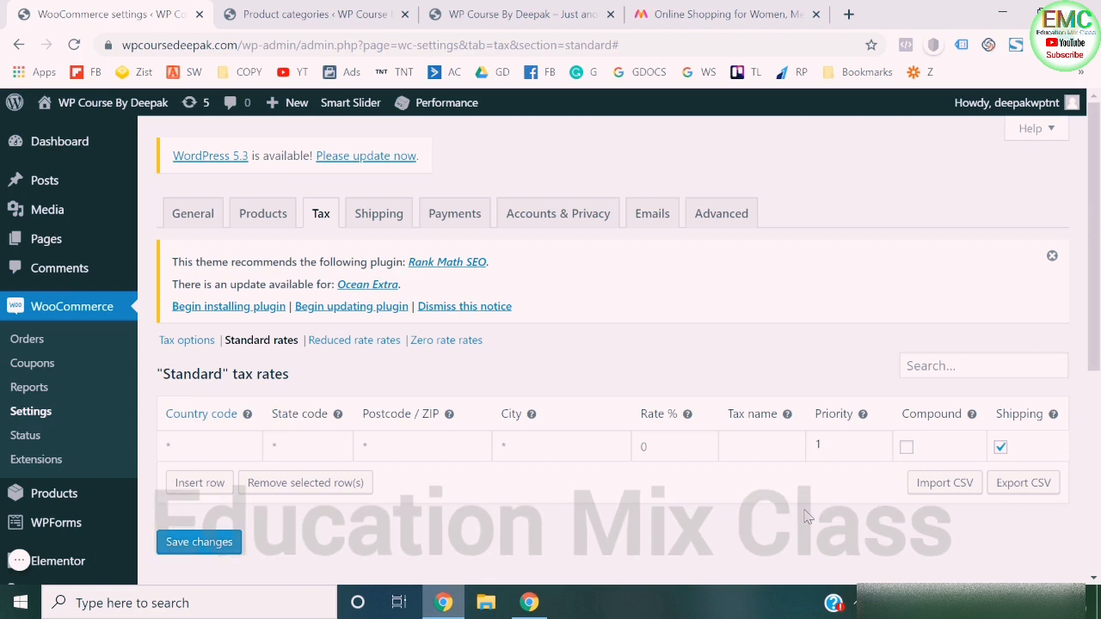
# - Search Google in a new tab for "gst woocommerce tax rate csv file"
pyautogui.click(850, 14)
pyautogui.write('gst wo')
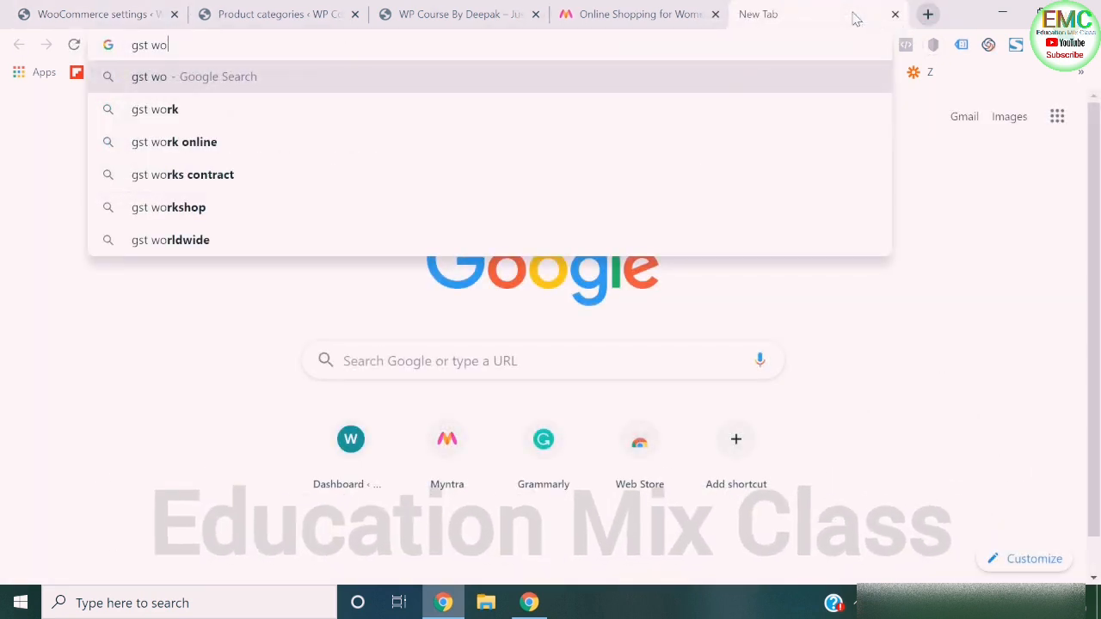
pyautogui.write('ocom')
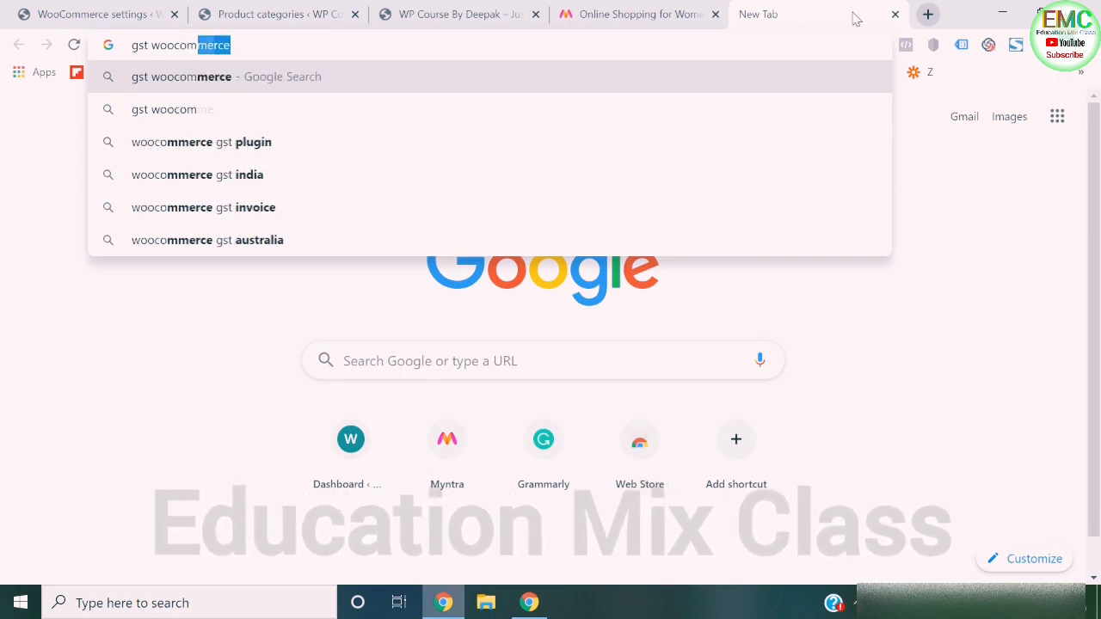
pyautogui.write('merce ta')
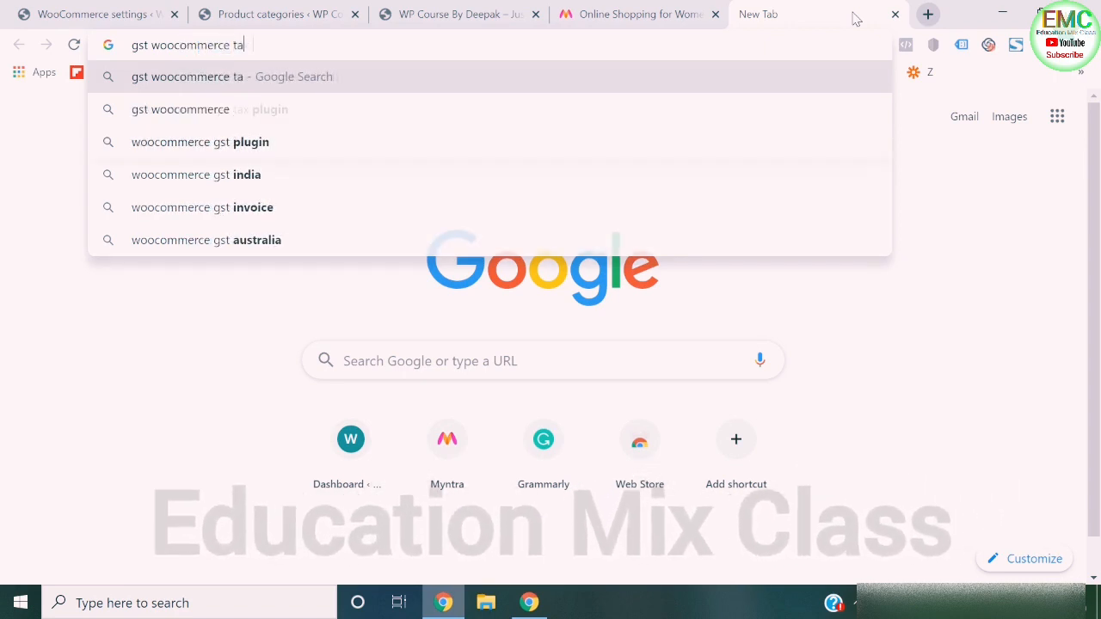
pyautogui.write('x rate csv file')
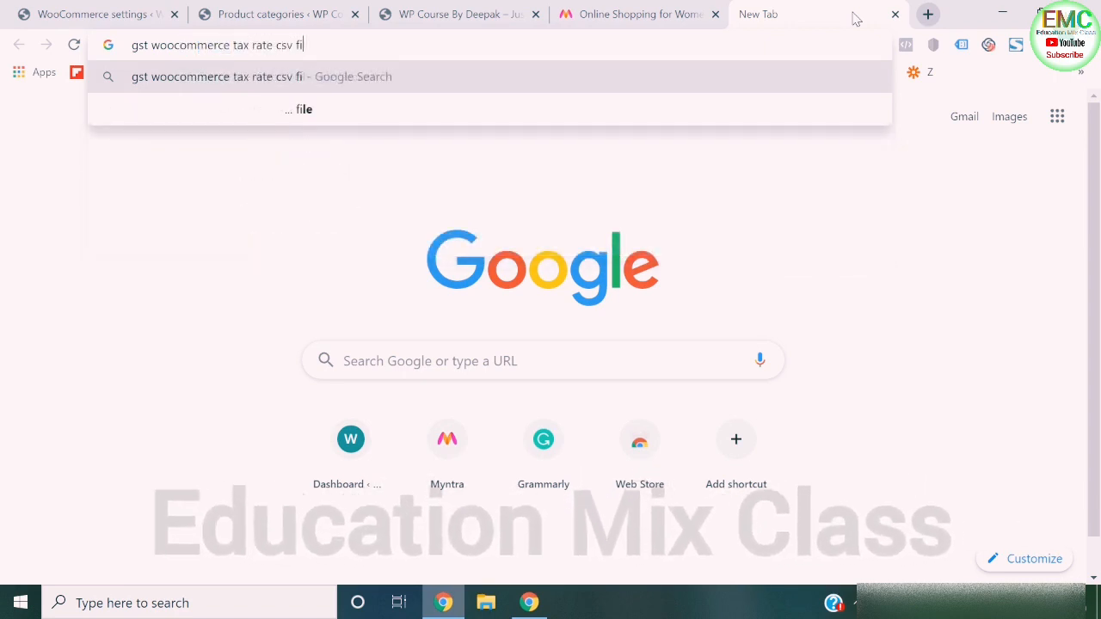
pyautogui.press('Return')
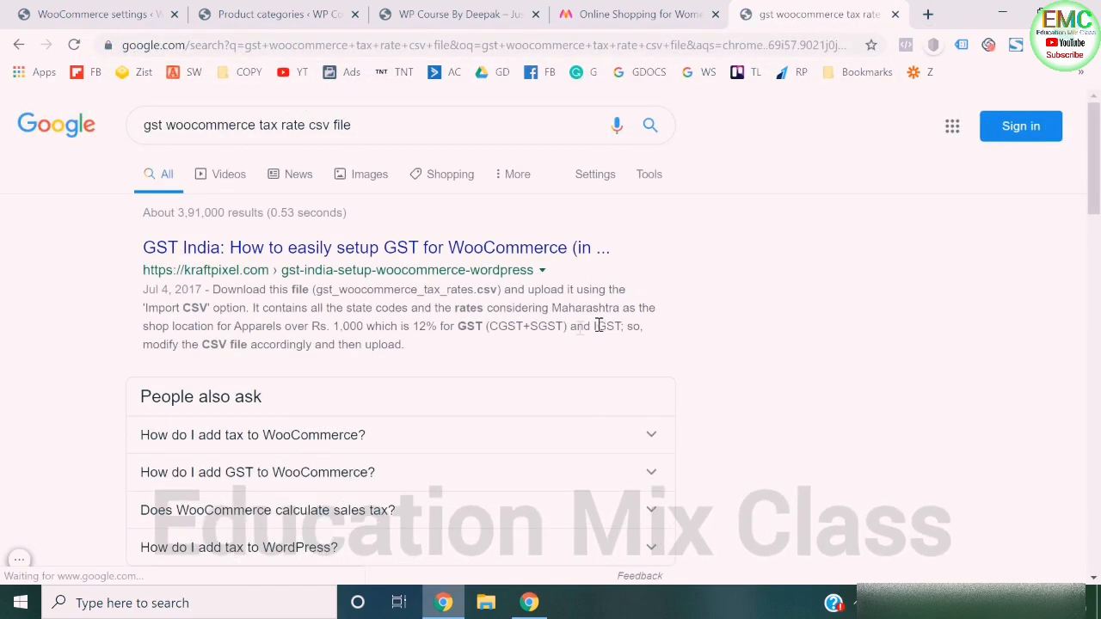
# - Open the kraftpixel.com article on setting up GST for WooCommerce and download its gst_woocommerce_tax_rates.csv file
pyautogui.scroll(-3, 597, 325)
pyautogui.rightClick(579, 334)
pyautogui.click(117, 330)
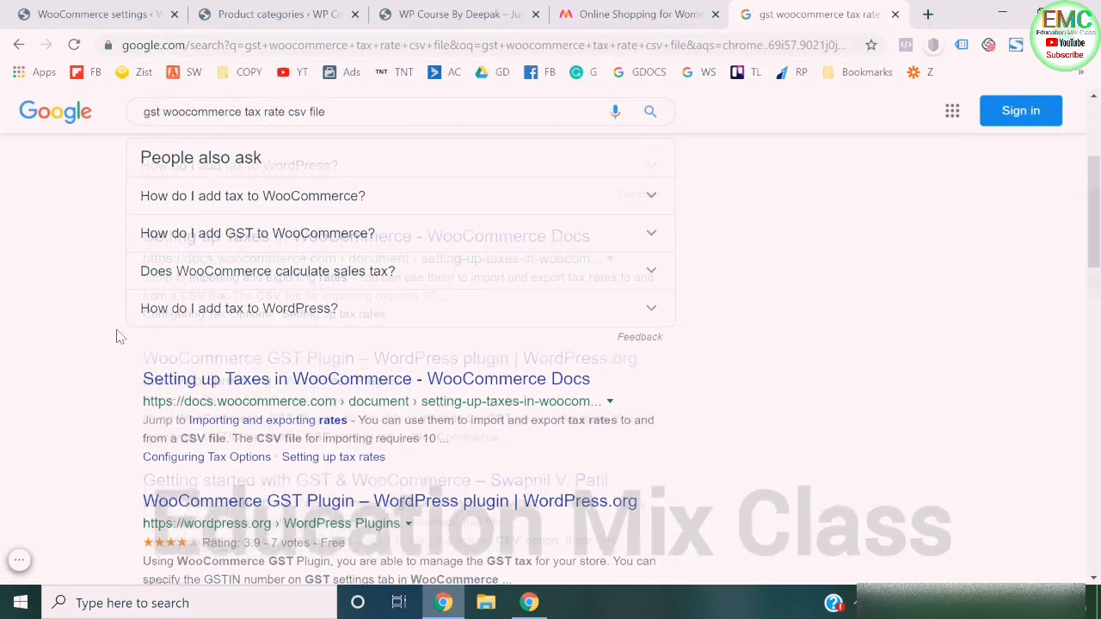
pyautogui.scroll(3, 117, 330)
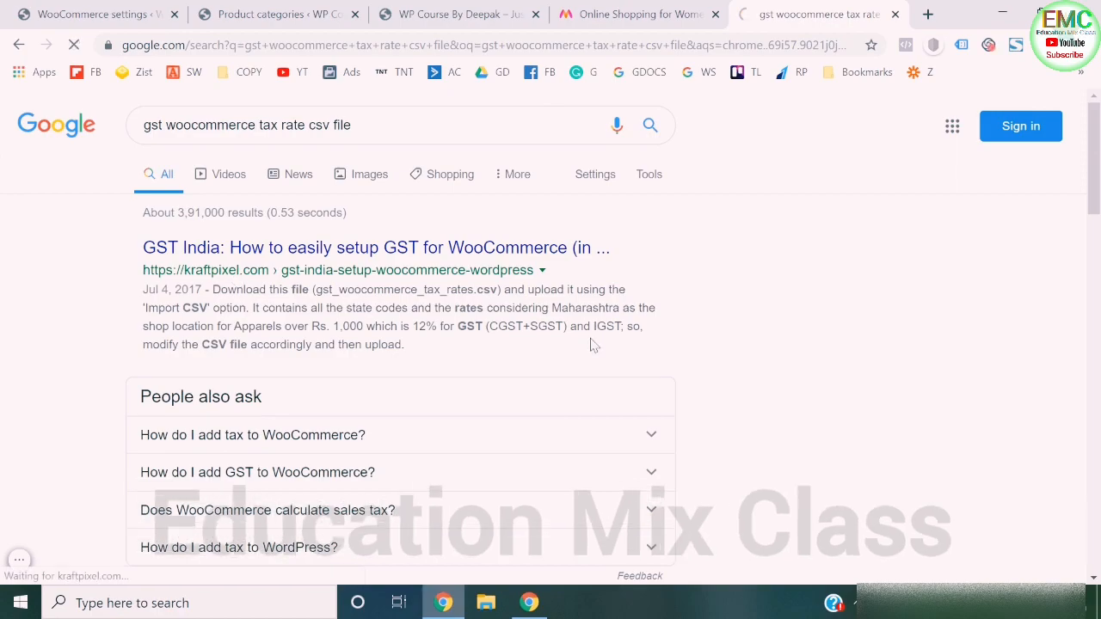
pyautogui.scroll(-8, 592, 344)
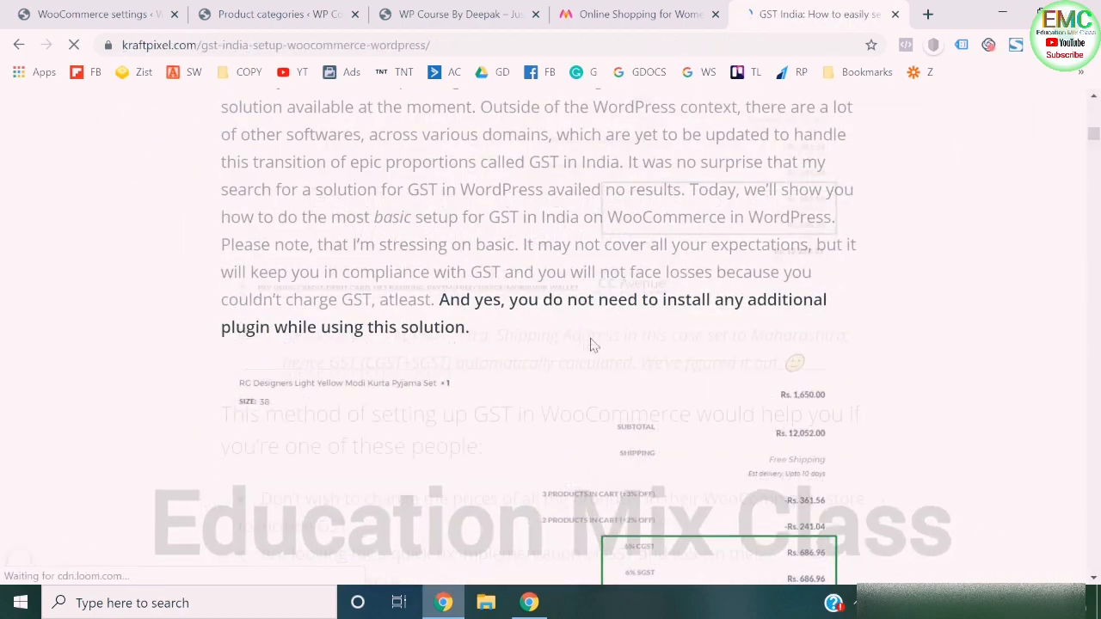
pyautogui.scroll(-10, 592, 344)
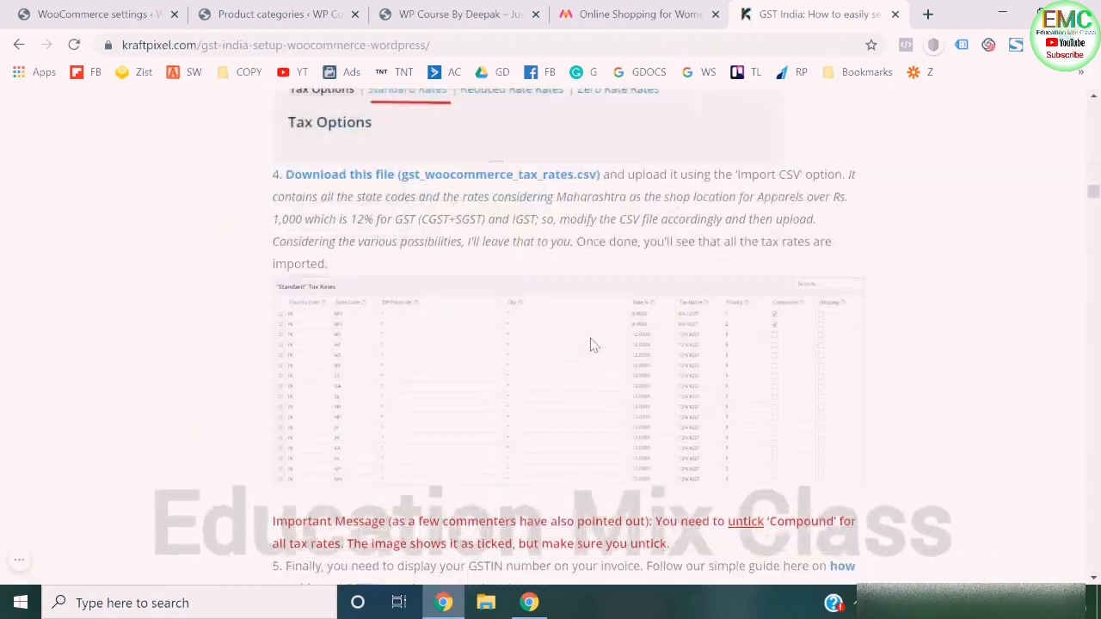
pyautogui.click(451, 177)
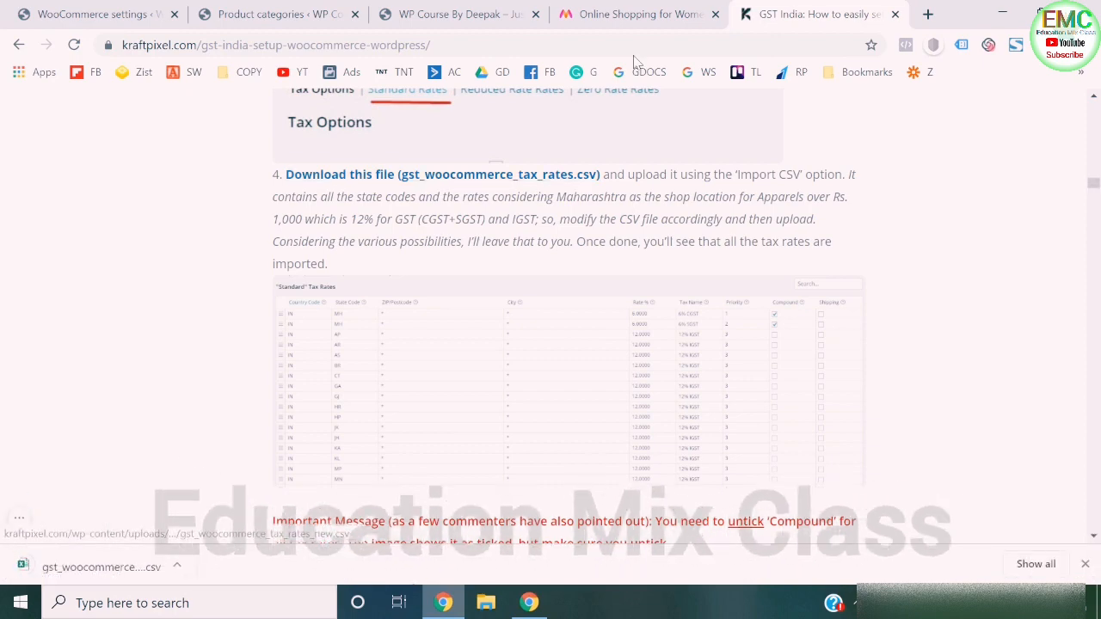
# - Close the GST article and open the CSV import for the Standard tax rates, leaving the current page without saving
pyautogui.click(894, 14)
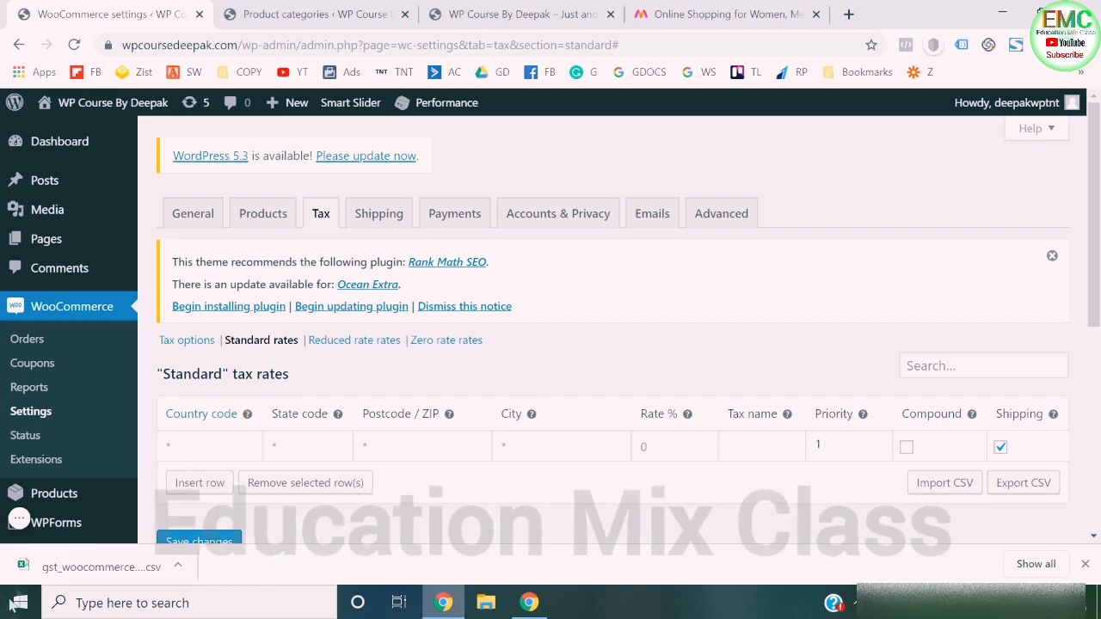
pyautogui.scroll(-1, 241, 405)
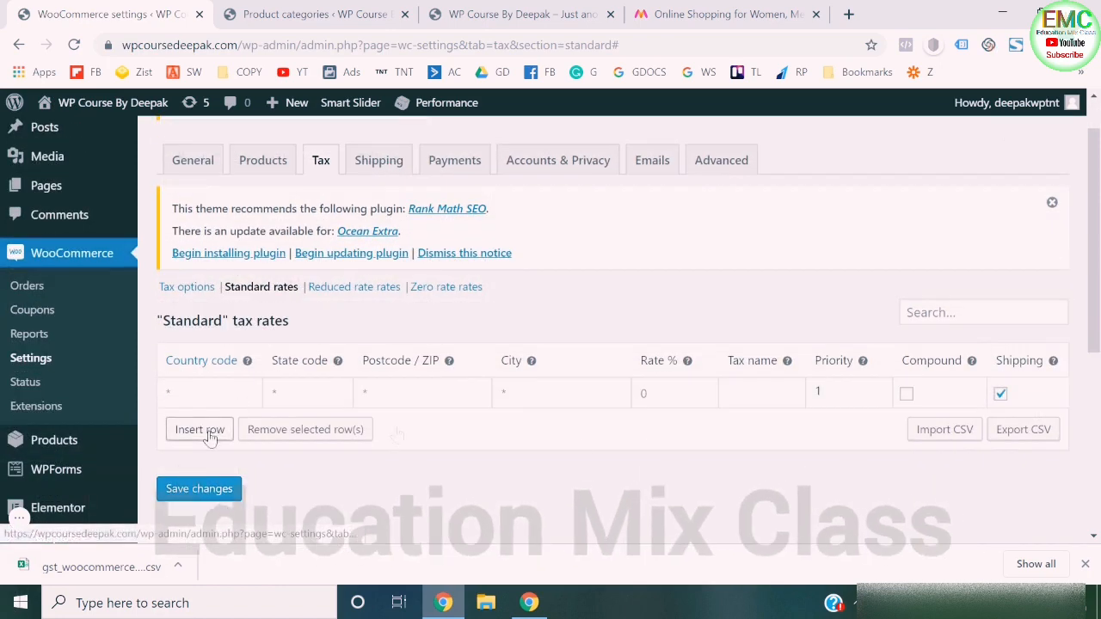
pyautogui.click(961, 441)
pyautogui.click(634, 144)
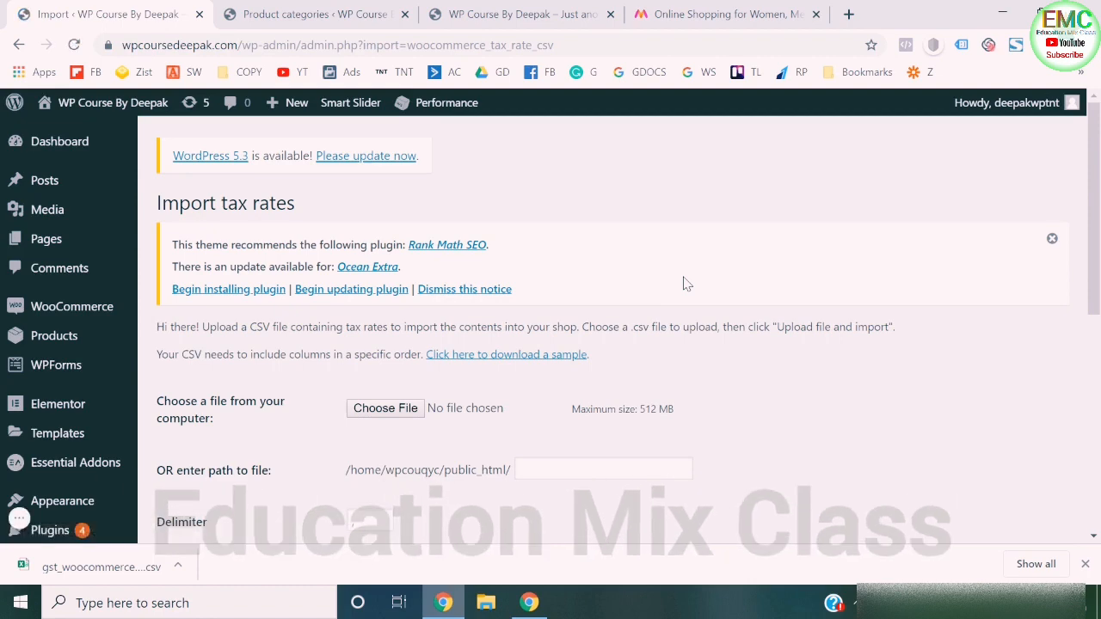
# - Choose the downloaded gst_woocommerce tax rates CSV from the Downloads folder and import it
pyautogui.scroll(-2, 685, 283)
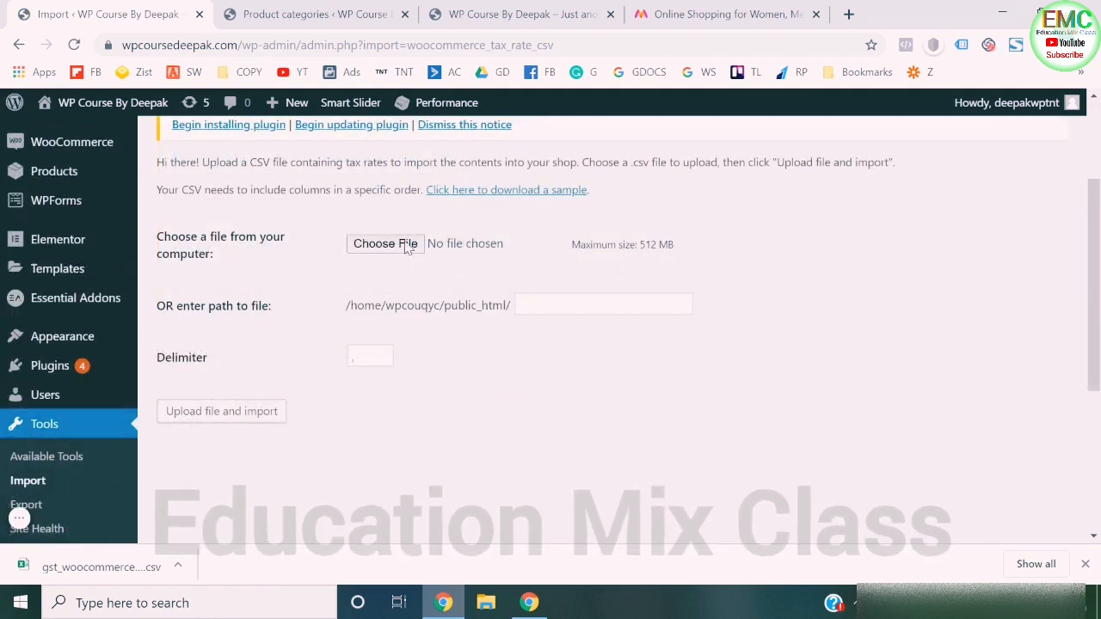
pyautogui.click(385, 243)
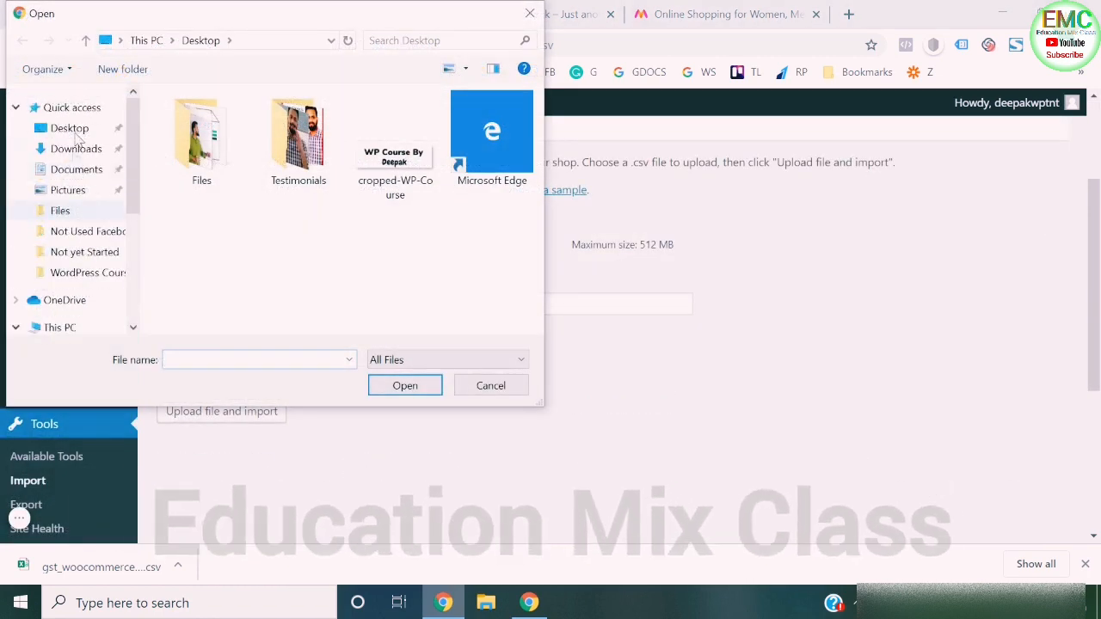
pyautogui.click(75, 150)
pyautogui.doubleClick(215, 213)
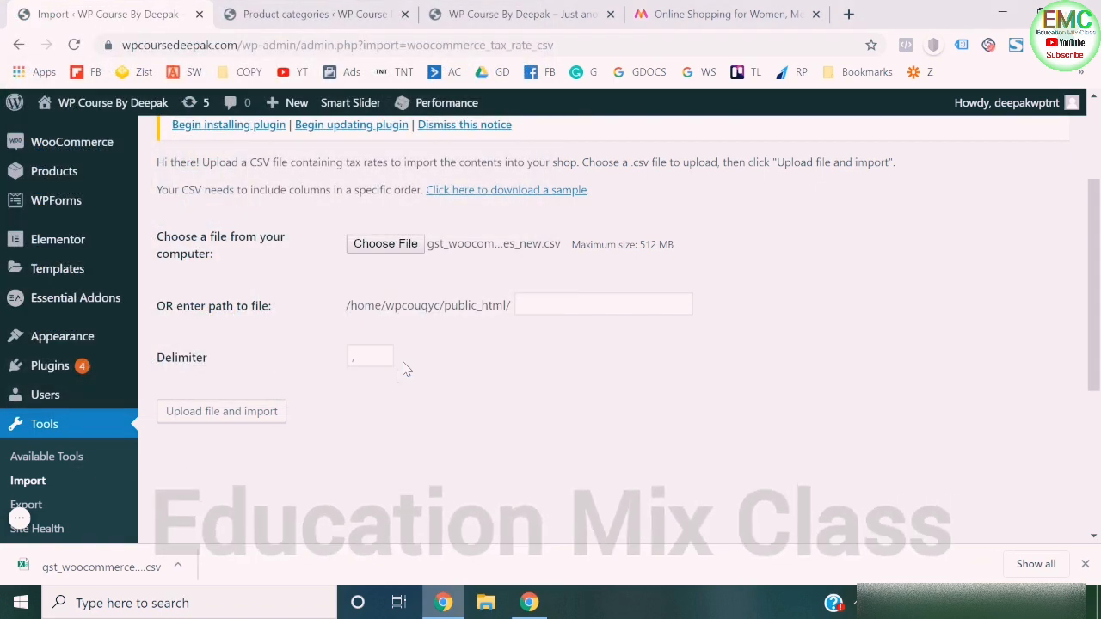
pyautogui.click(232, 413)
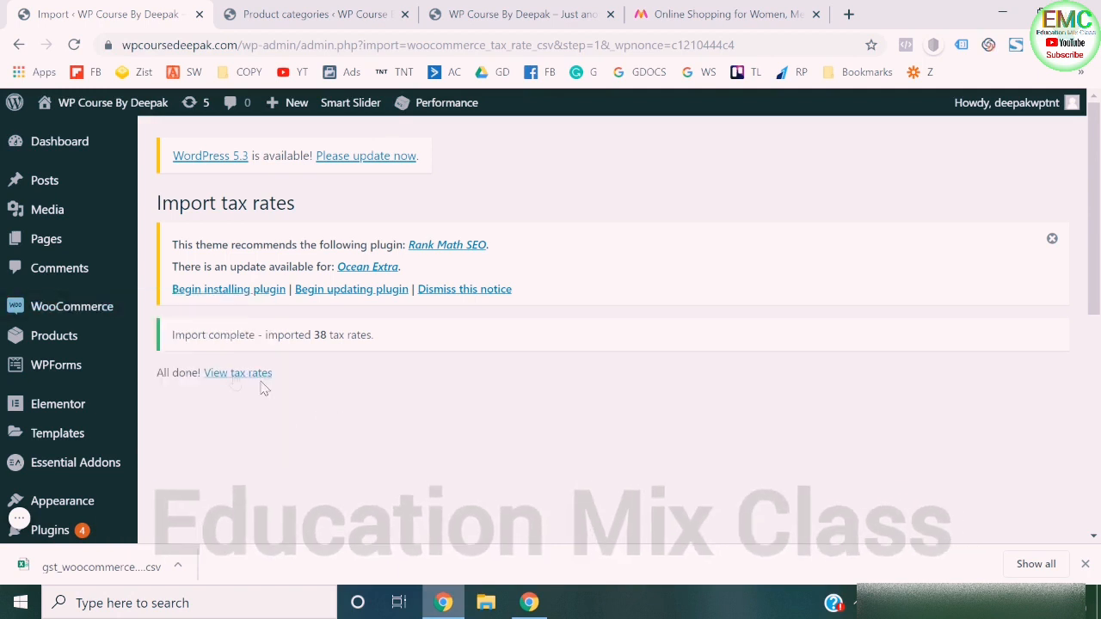
# - Open the imported Standard rates, turn off Compound for both MH rows and save the changes
pyautogui.click(232, 378)
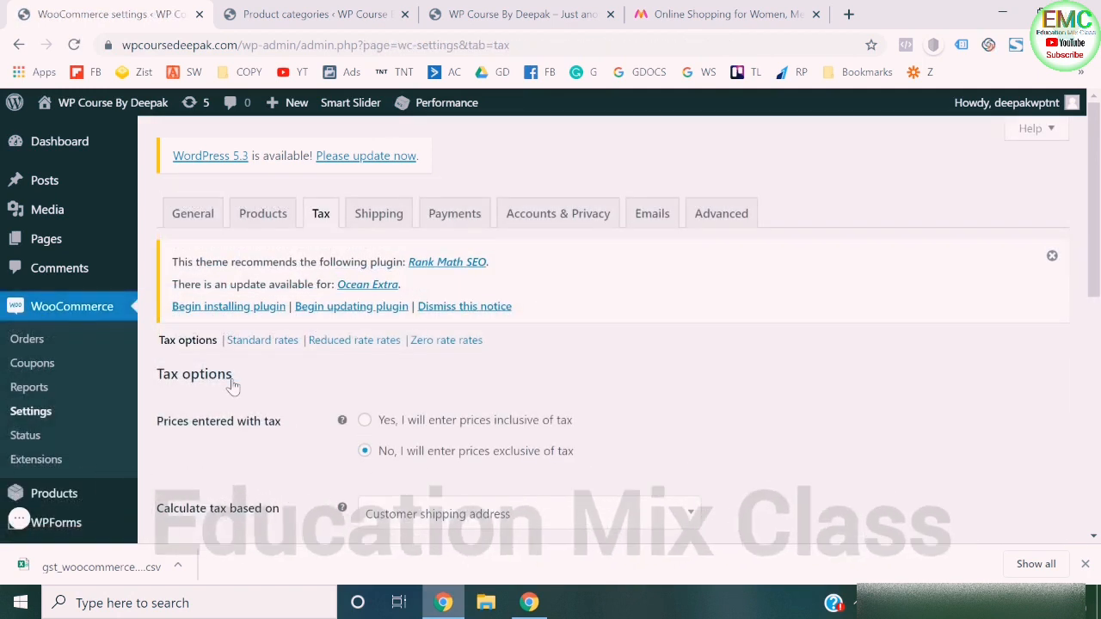
pyautogui.scroll(-4, 232, 386)
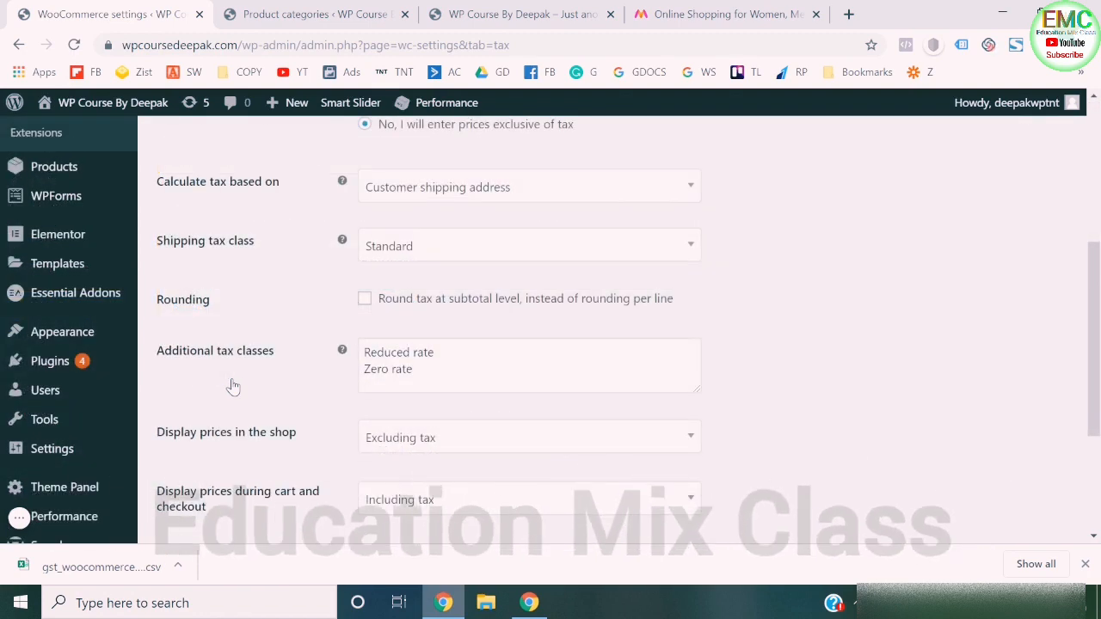
pyautogui.scroll(-3, 232, 386)
pyautogui.scroll(7, 233, 383)
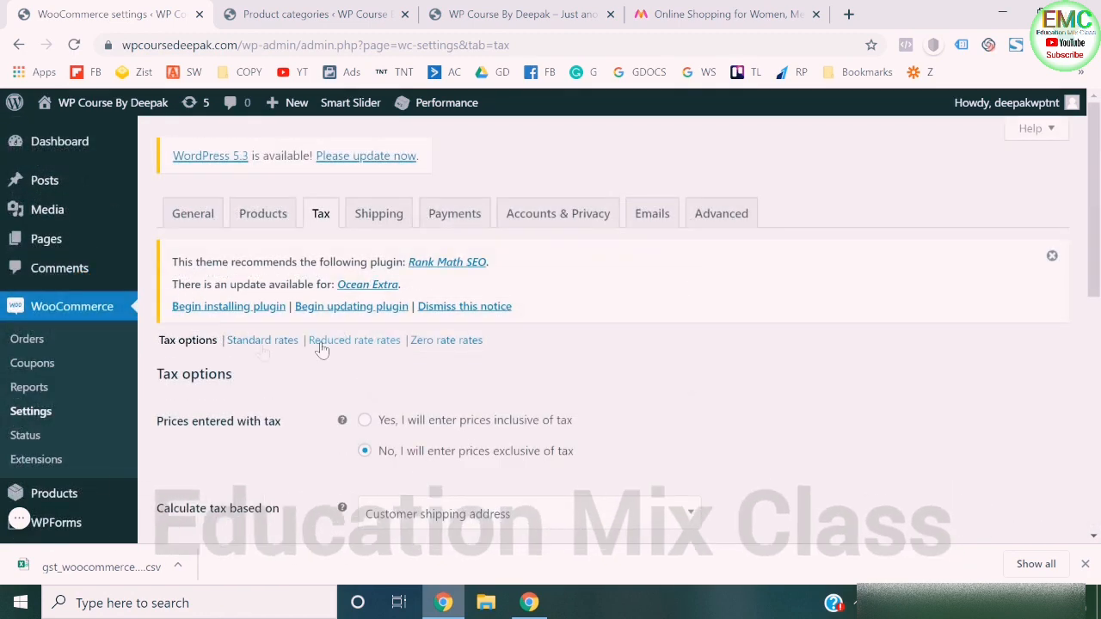
pyautogui.click(262, 344)
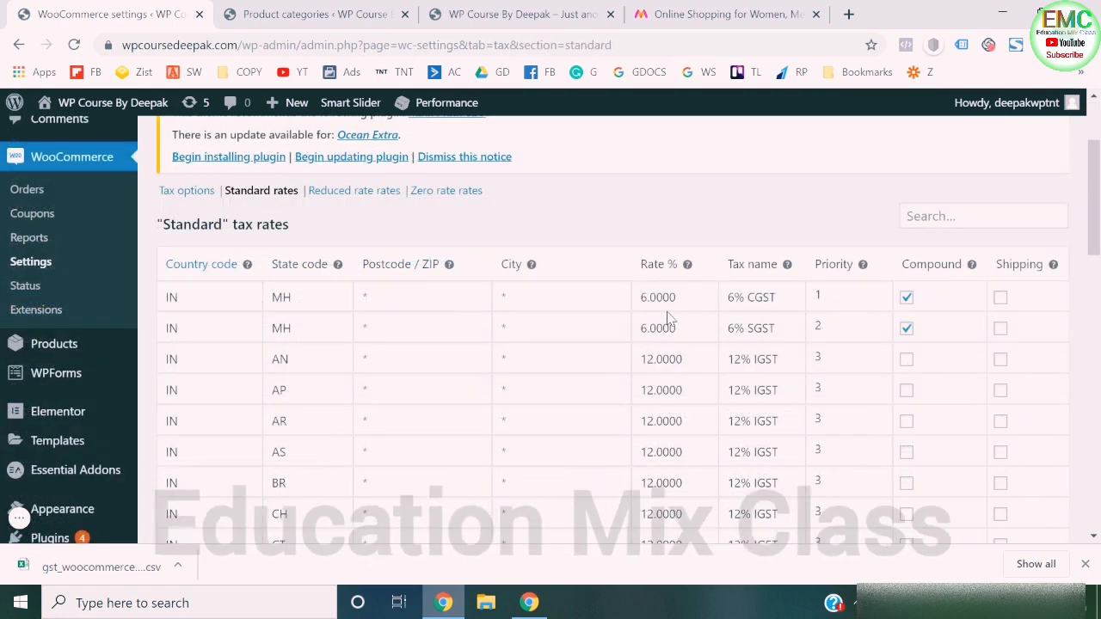
pyautogui.click(907, 297)
pyautogui.click(907, 329)
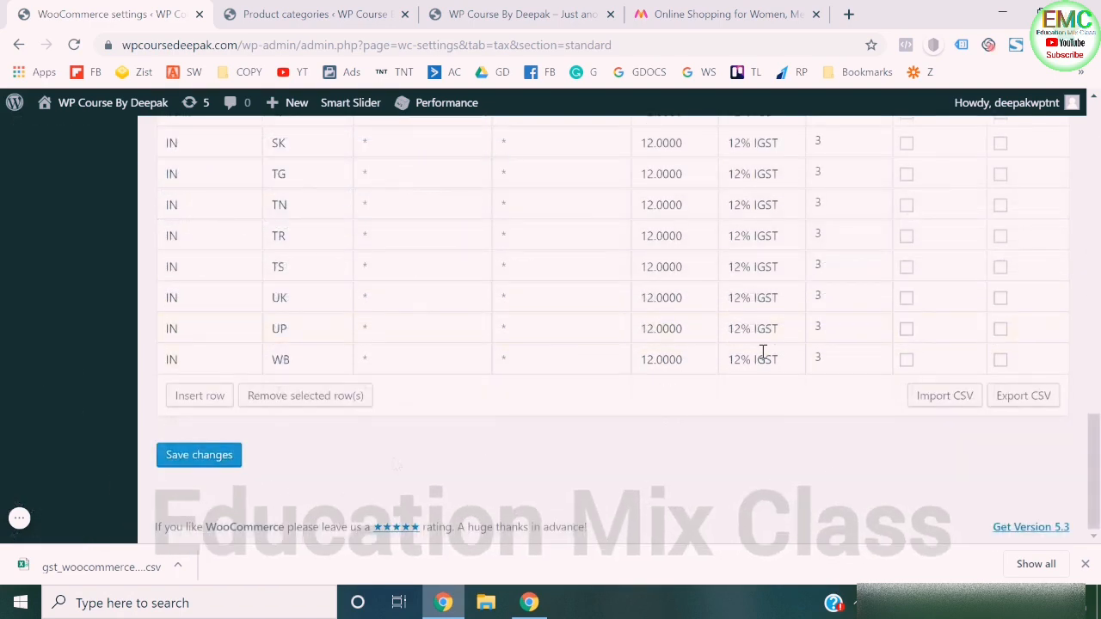
pyautogui.click(201, 458)
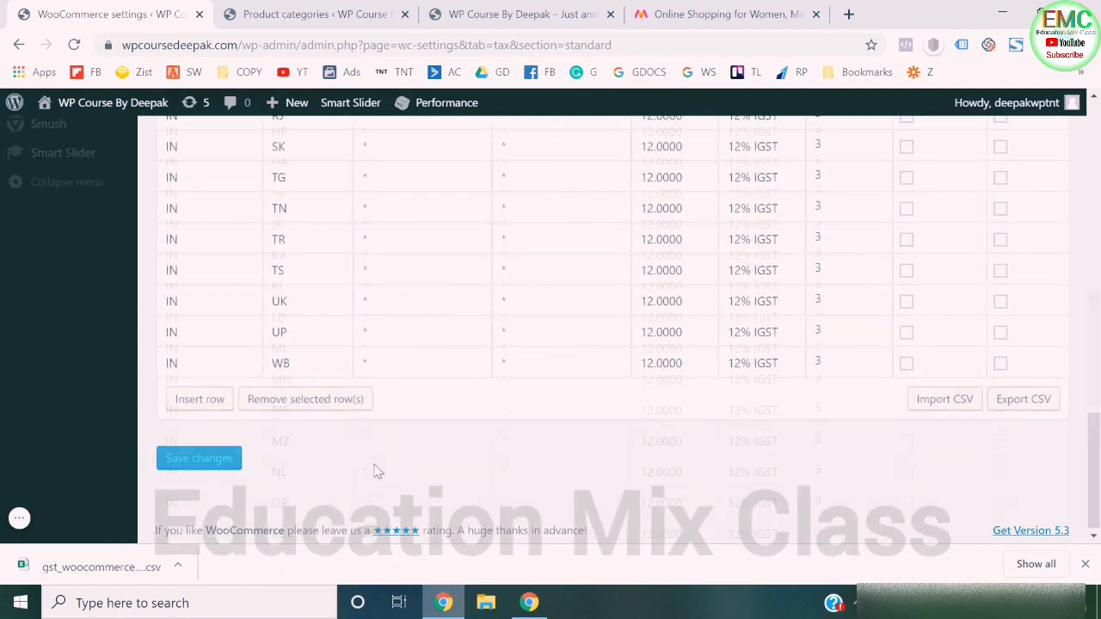
# - Set the Standard rate of the MZ row to 18, edit the NL row's rate and save the tax rates
pyautogui.scroll(2, 551, 404)
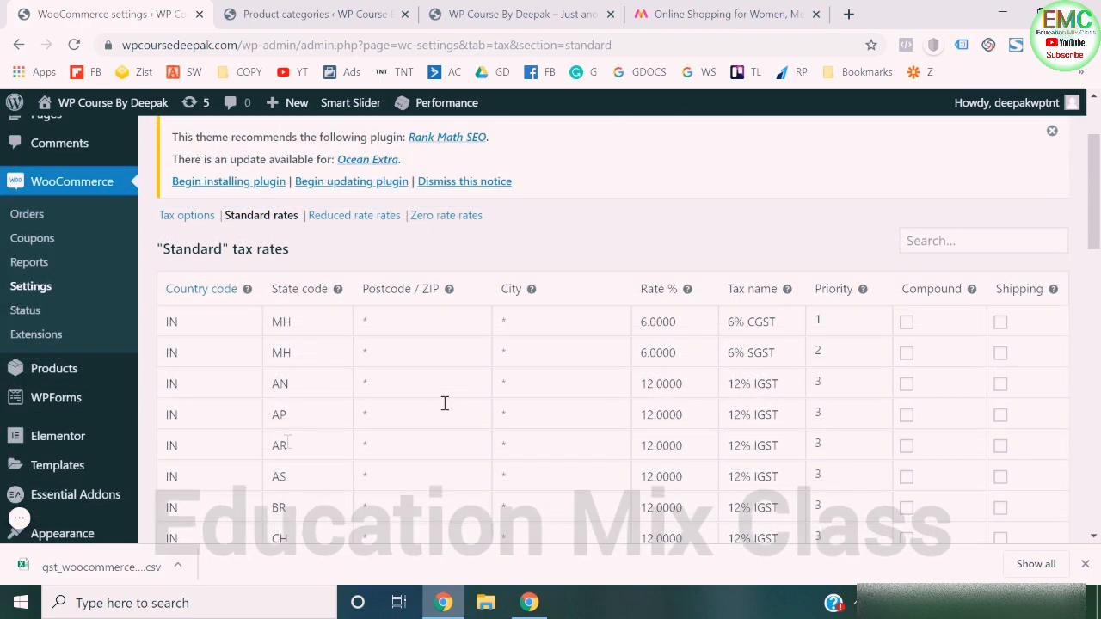
pyautogui.scroll(-2, 444, 401)
pyautogui.scroll(-1, 724, 441)
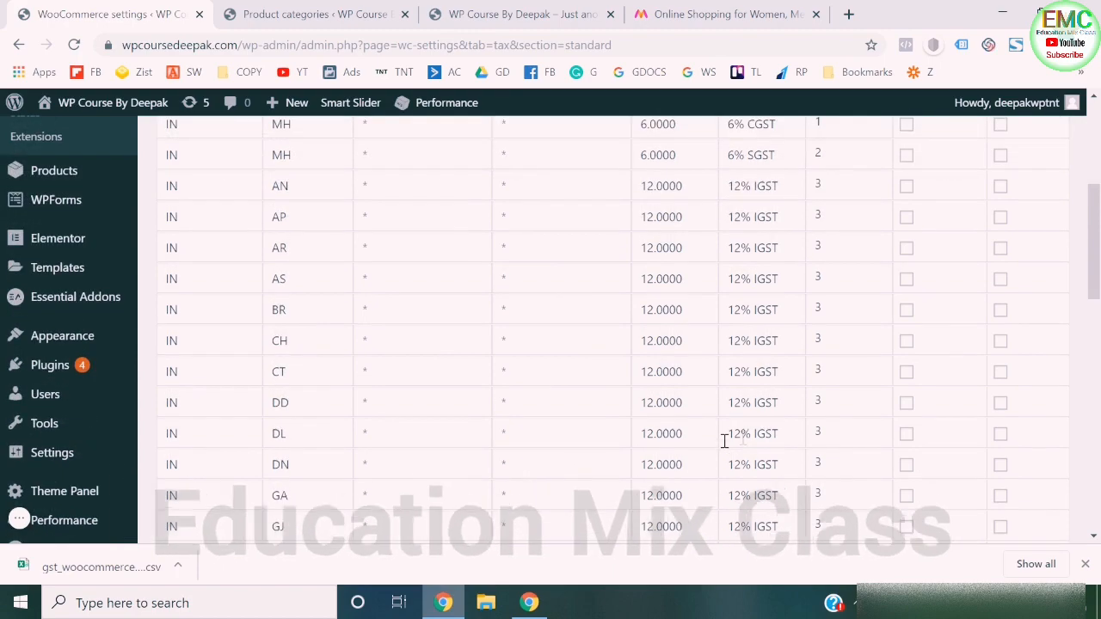
pyautogui.scroll(3, 750, 447)
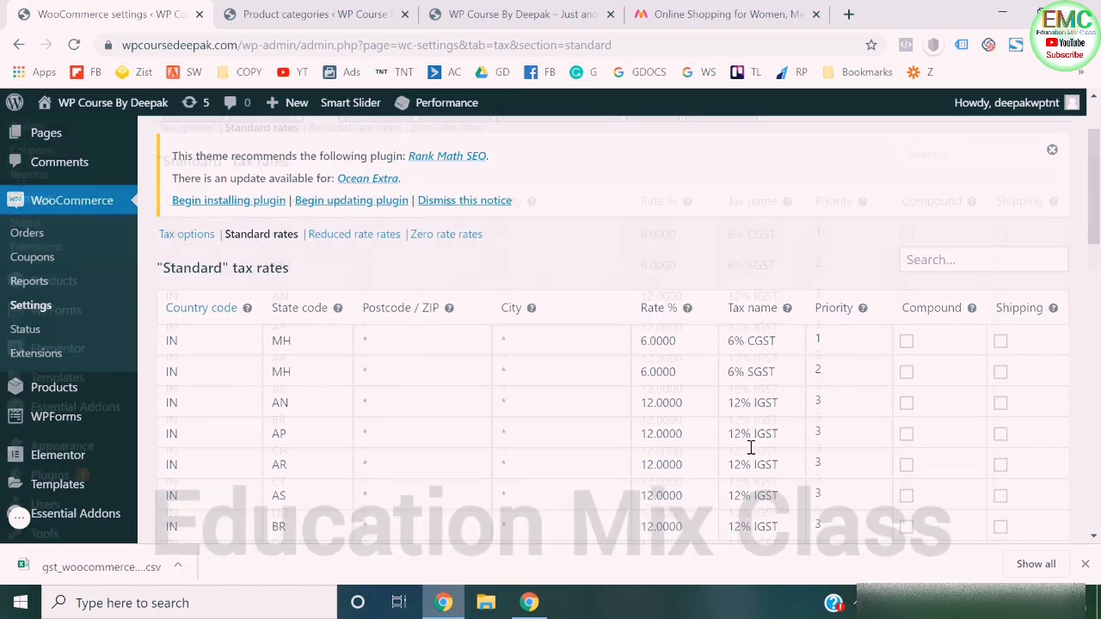
pyautogui.scroll(-4, 749, 444)
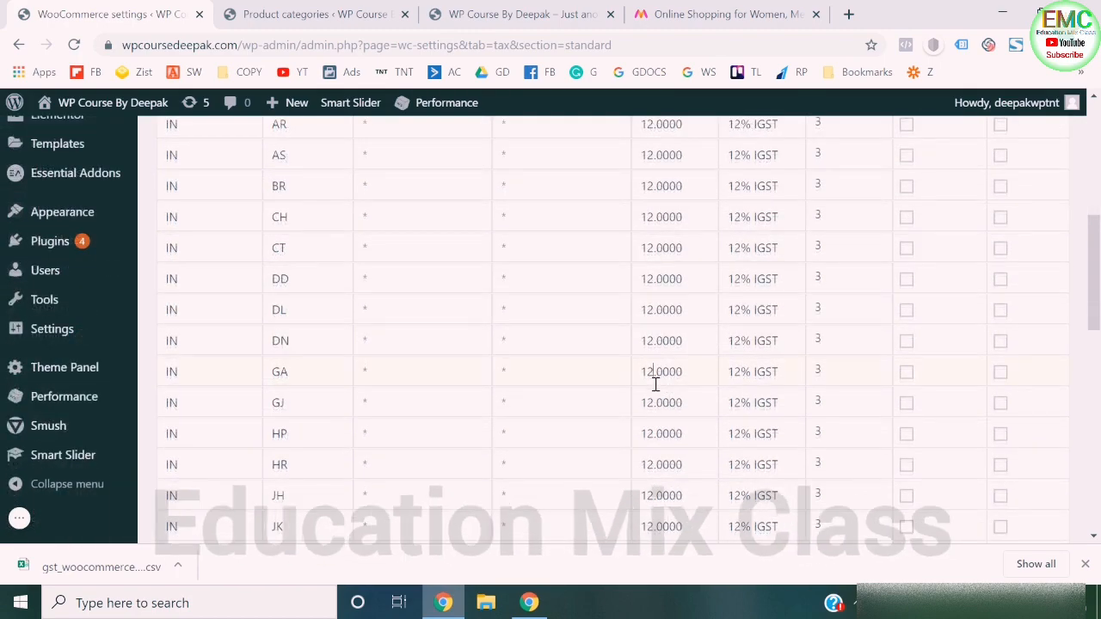
pyautogui.scroll(-3, 656, 379)
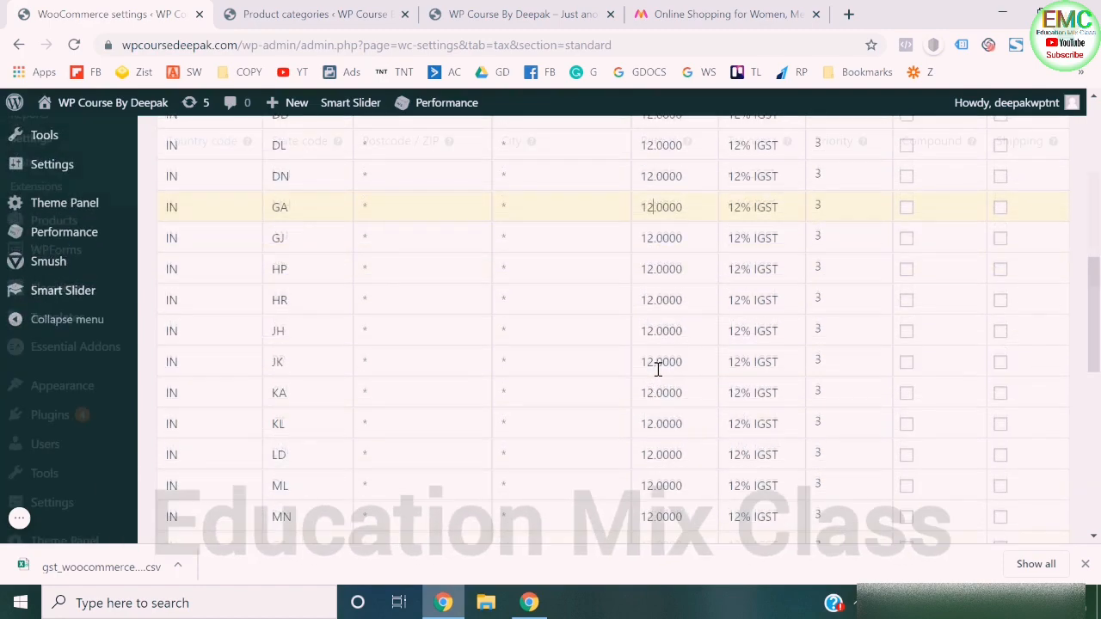
pyautogui.scroll(4, 658, 370)
pyautogui.scroll(-5, 659, 374)
pyautogui.scroll(-2, 661, 387)
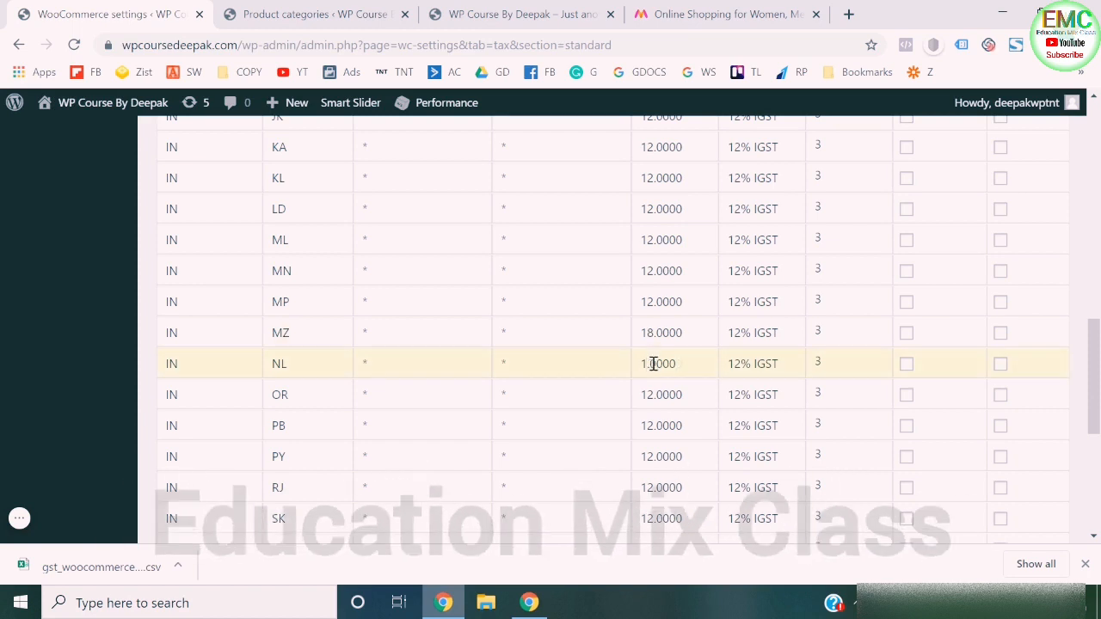
pyautogui.scroll(-5, 654, 361)
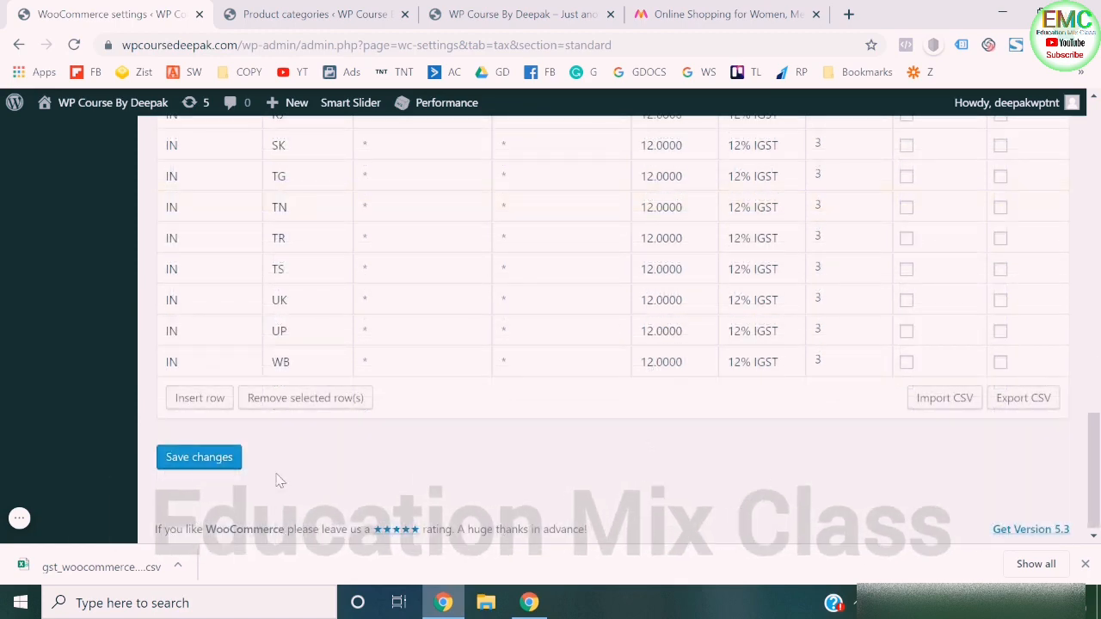
pyautogui.click(205, 464)
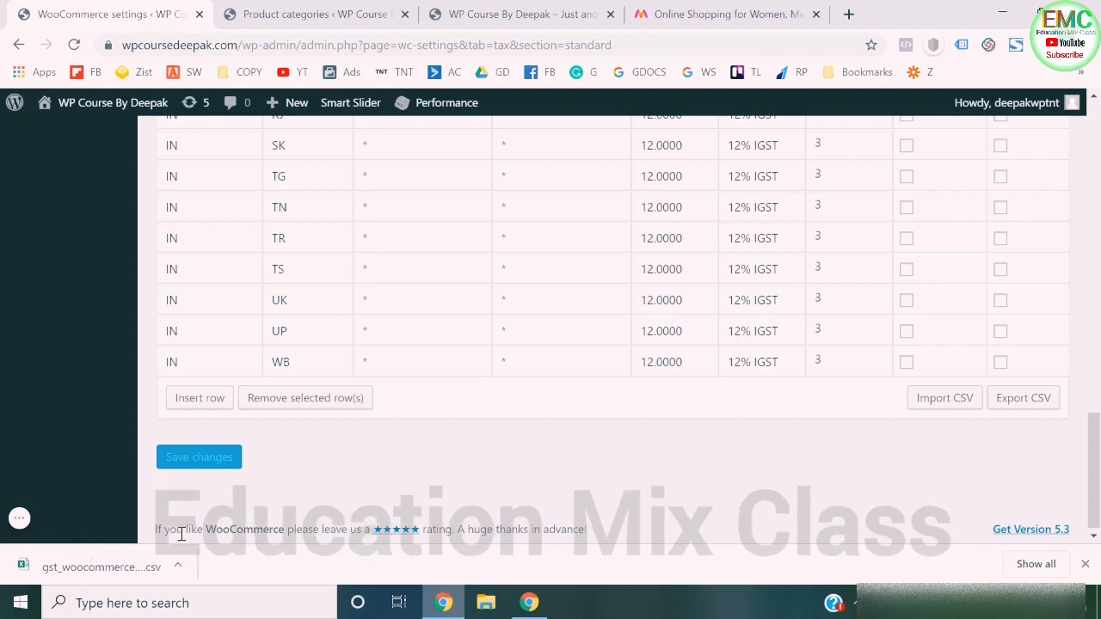
# - Dismiss the plugin recommendation notice and switch to the General settings, leaving the tax rates page without further saving
pyautogui.scroll(15, 458, 463)
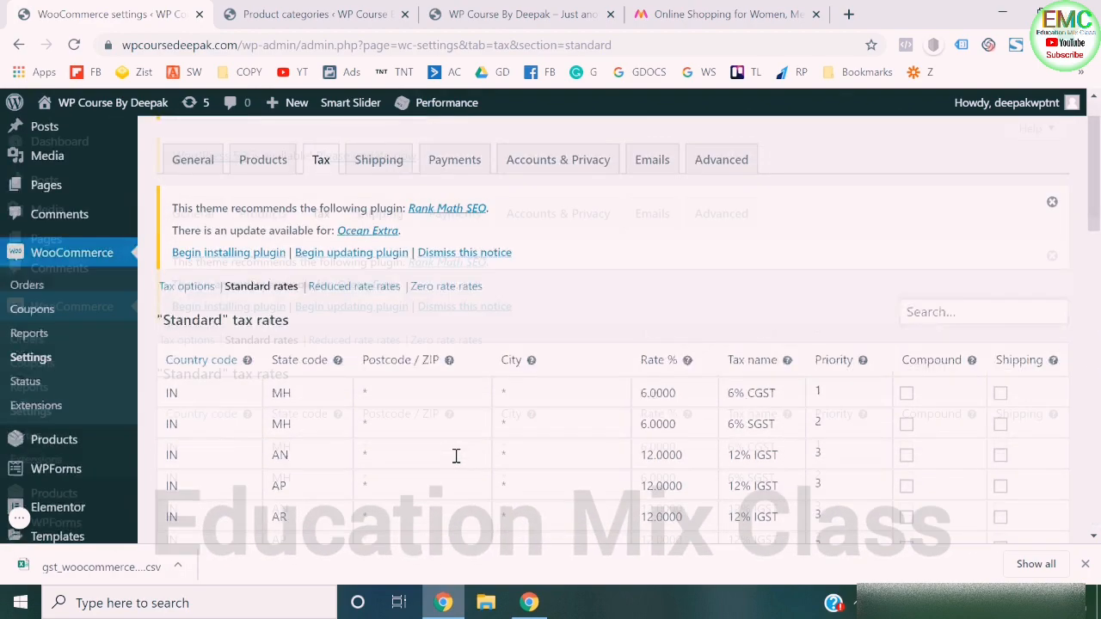
pyautogui.click(1052, 255)
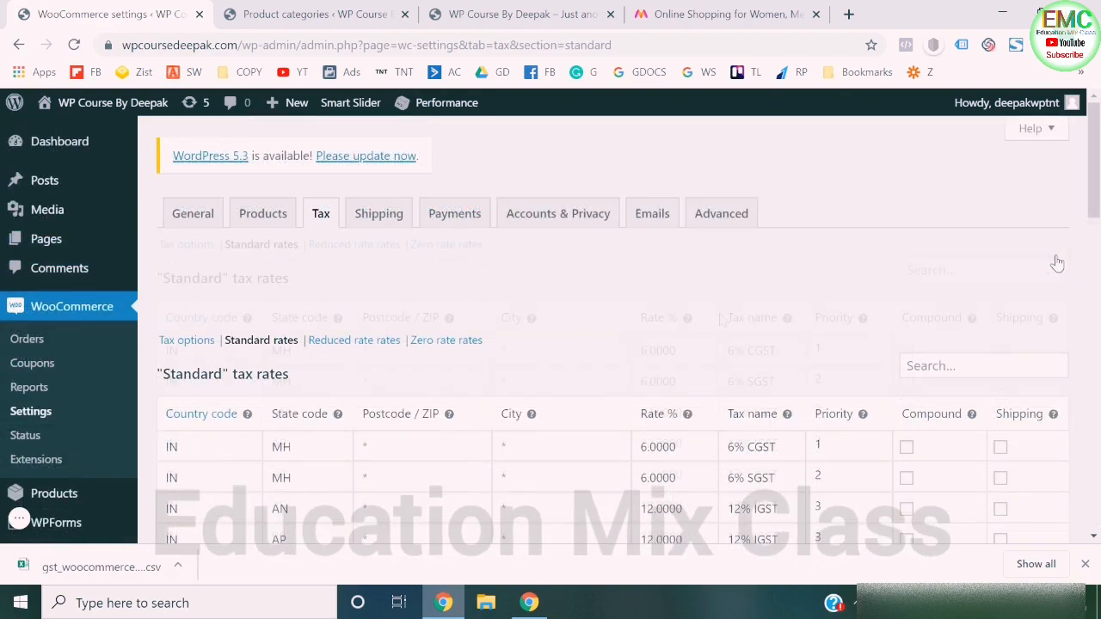
pyautogui.click(192, 217)
pyautogui.click(700, 142)
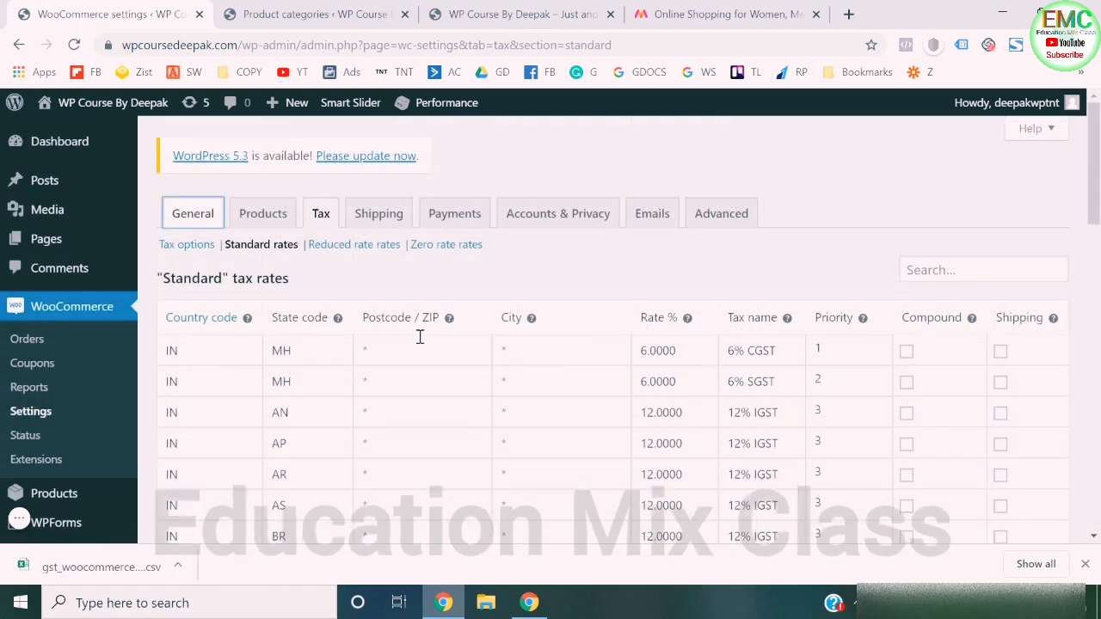
pyautogui.click(264, 215)
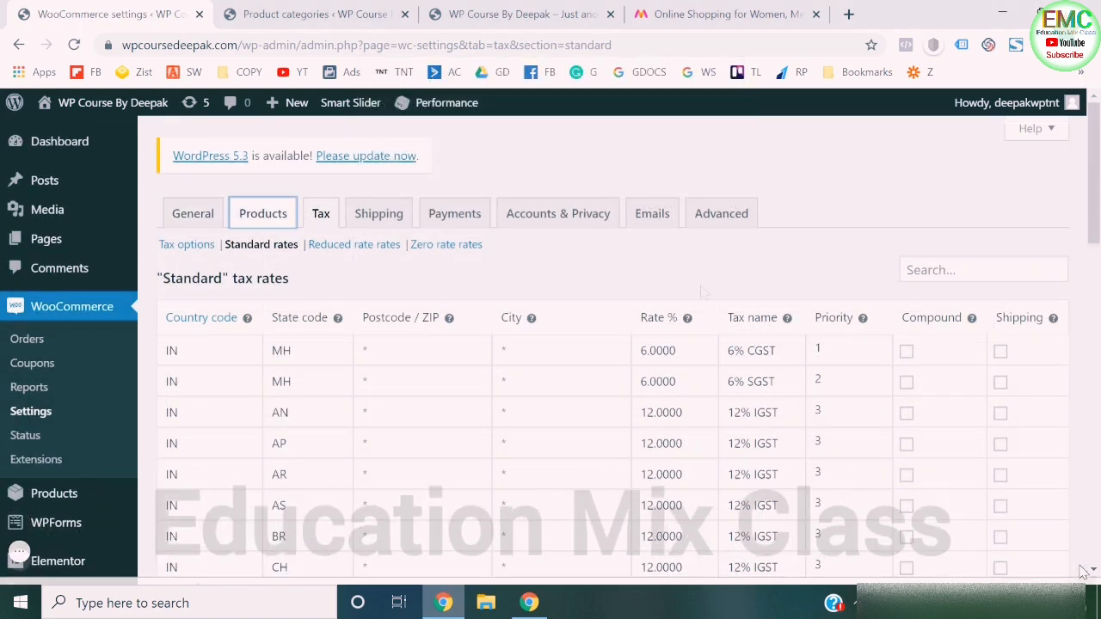
pyautogui.click(196, 216)
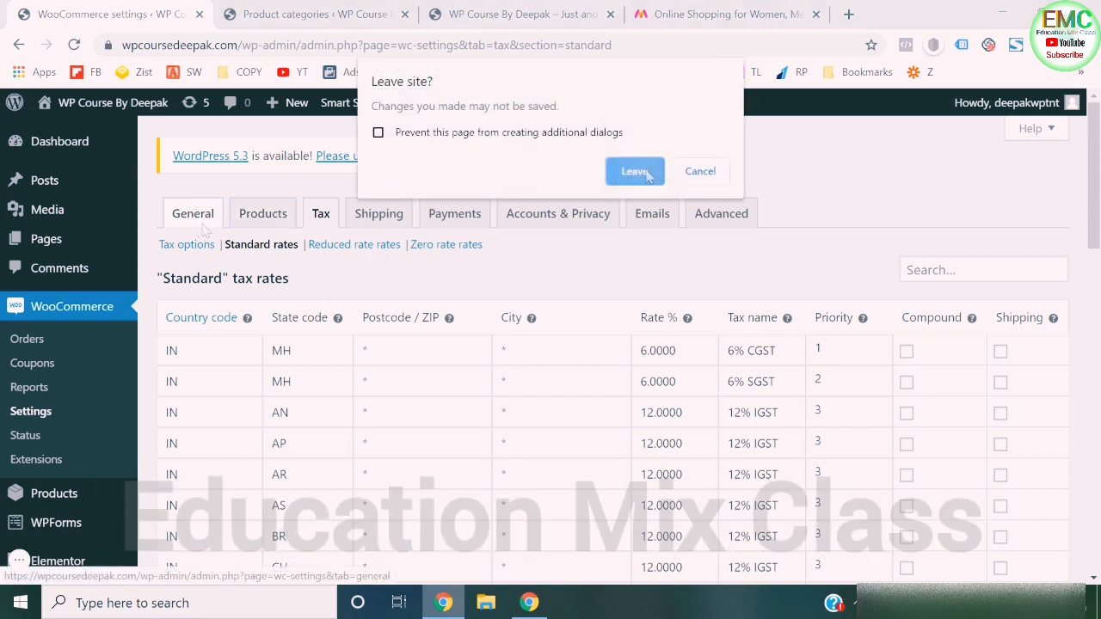
pyautogui.click(634, 170)
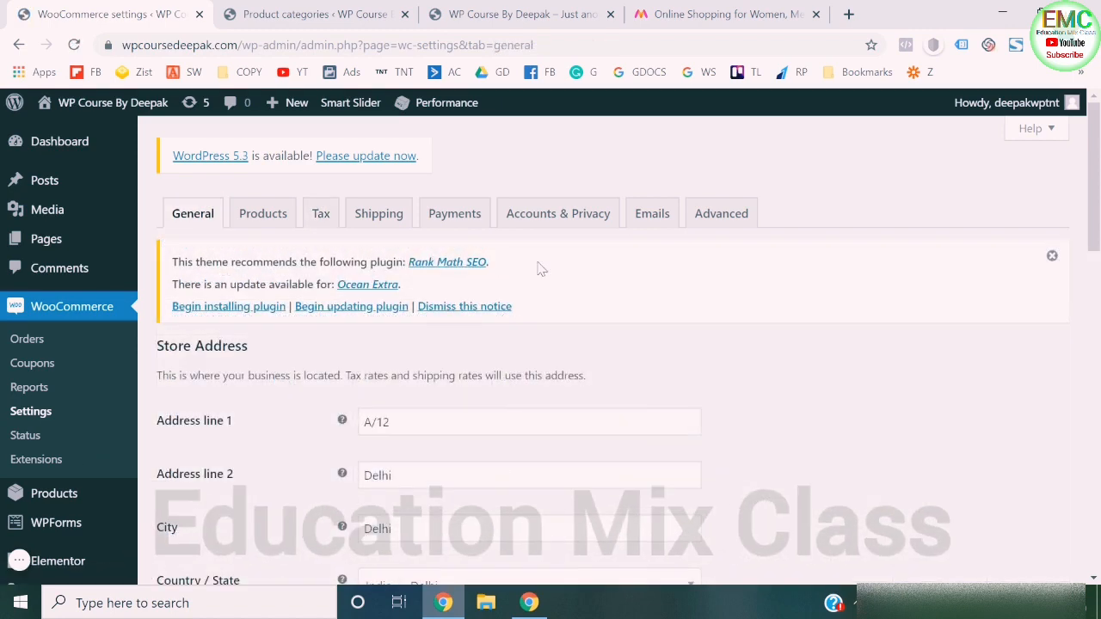
# - Review the tax options and the full list of Standard tax rates, and return to the General settings
pyautogui.click(322, 220)
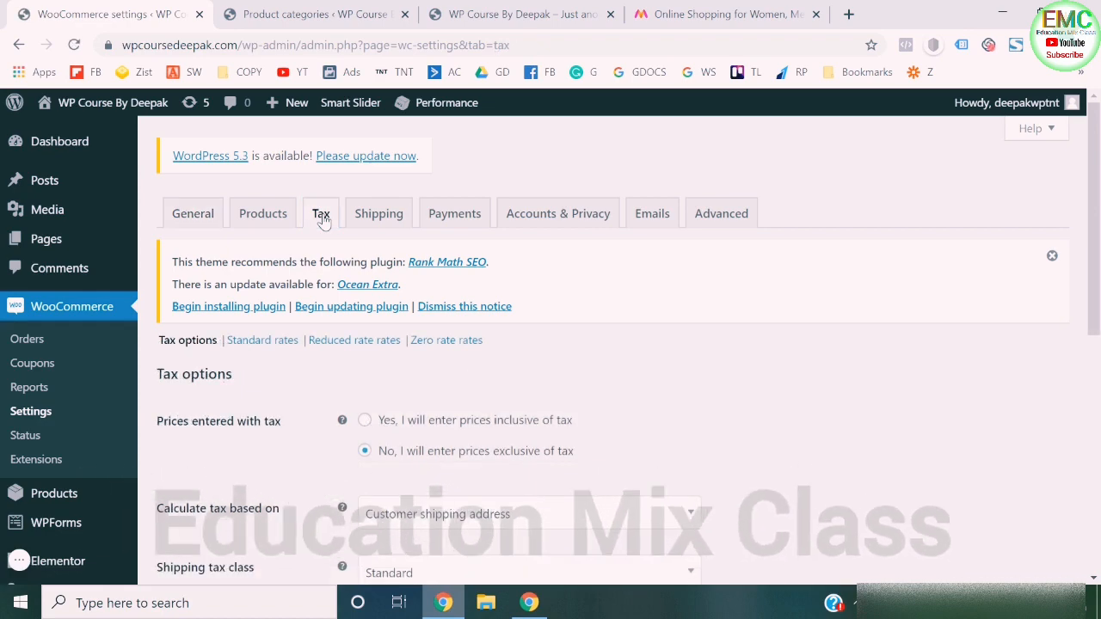
pyautogui.scroll(-6, 450, 378)
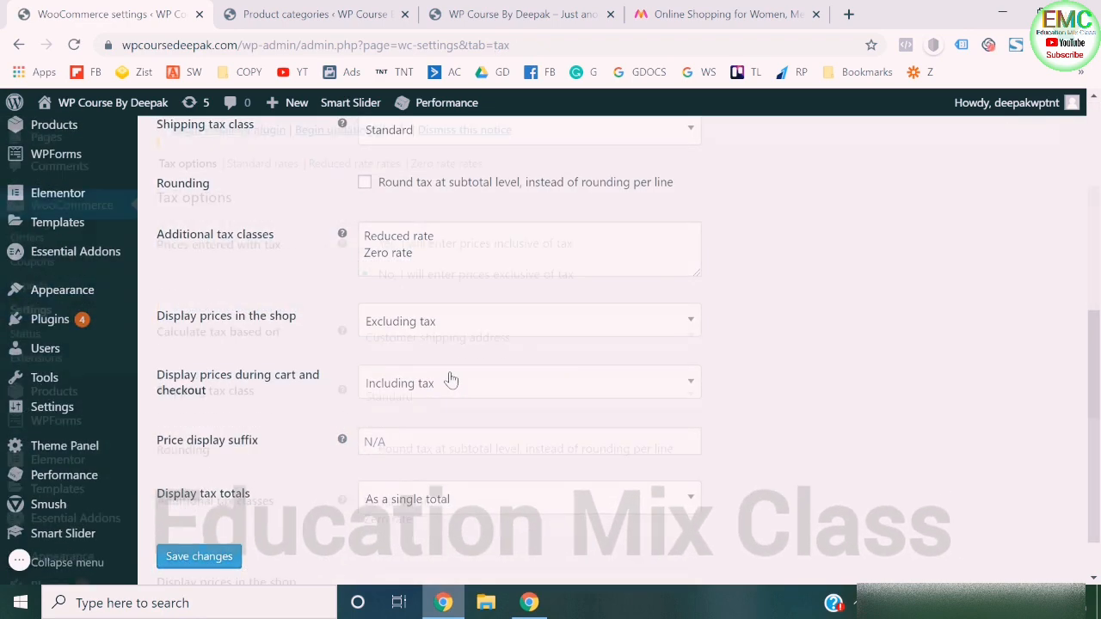
pyautogui.scroll(6, 451, 379)
pyautogui.click(272, 317)
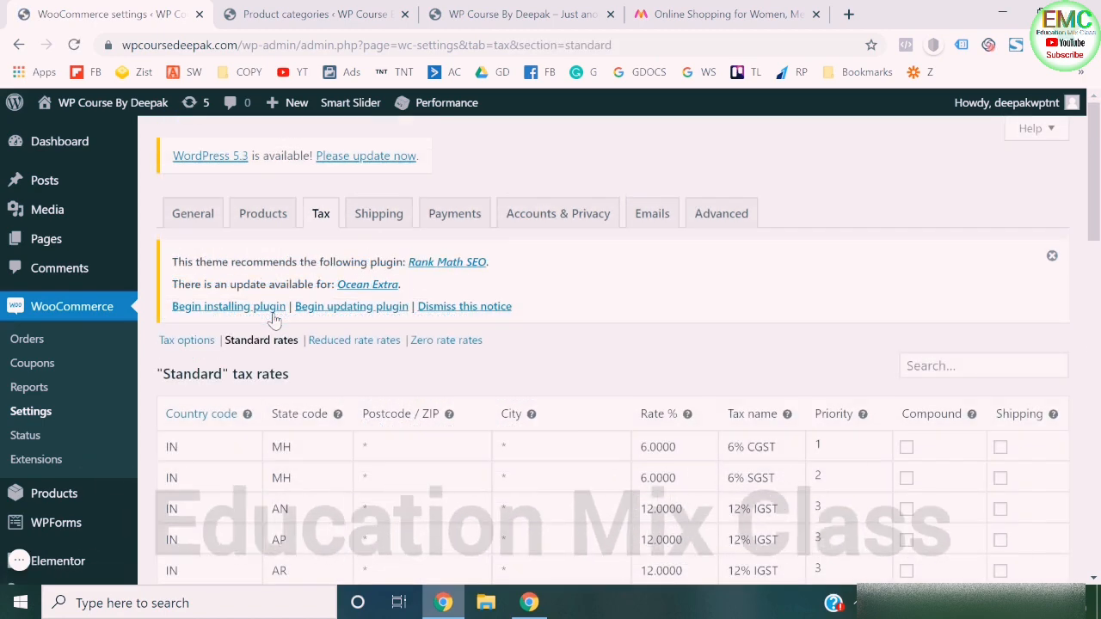
pyautogui.scroll(-12, 431, 388)
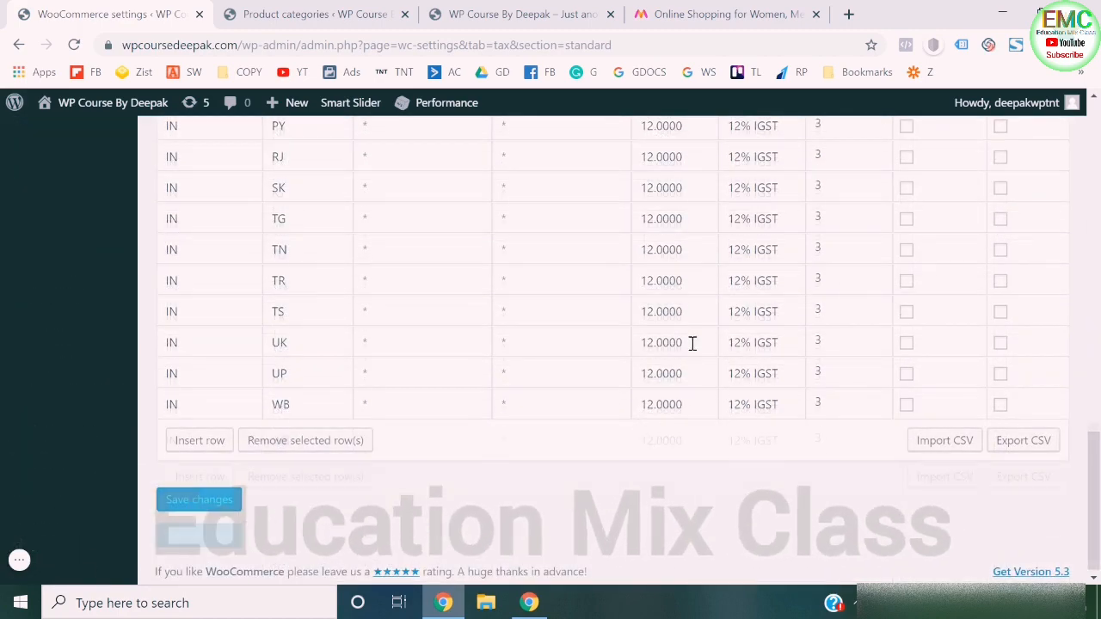
pyautogui.scroll(12, 692, 343)
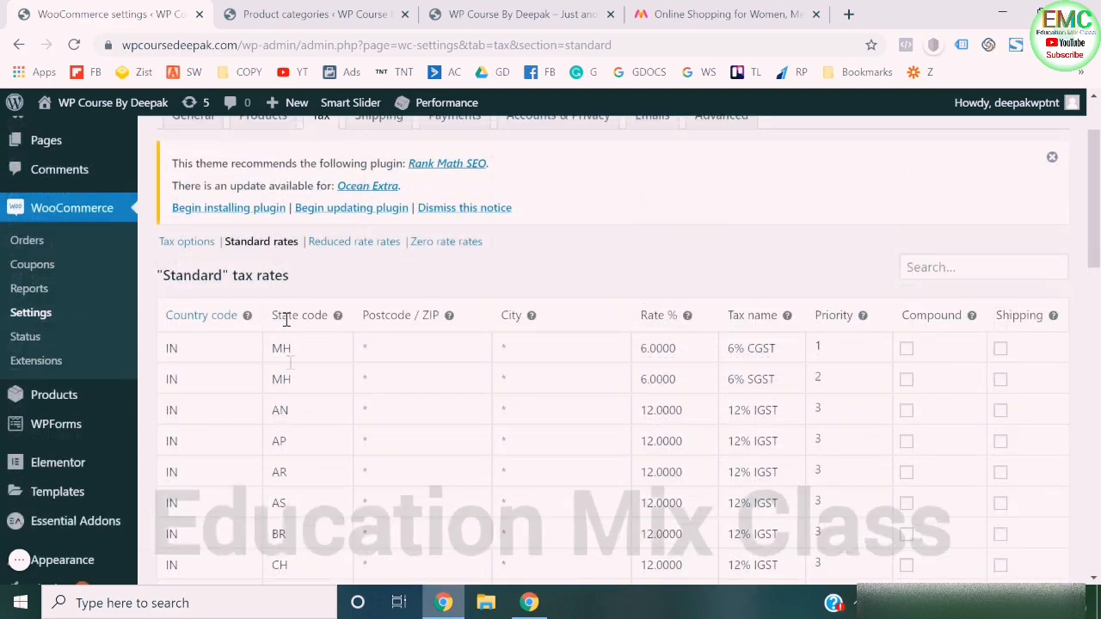
pyautogui.scroll(-2, 290, 362)
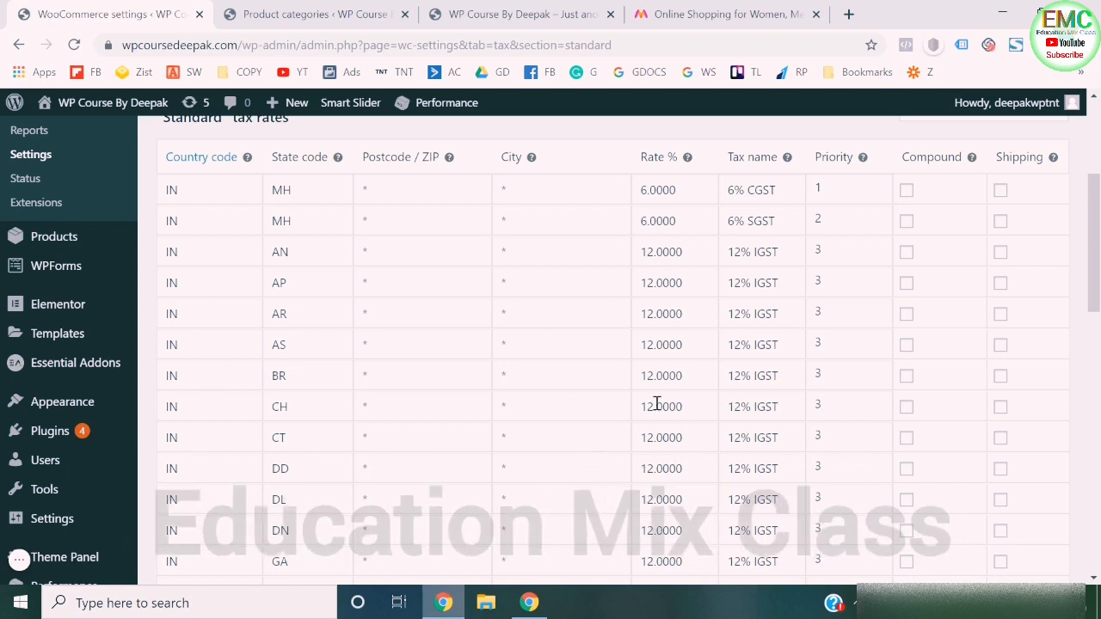
pyautogui.scroll(3, 657, 403)
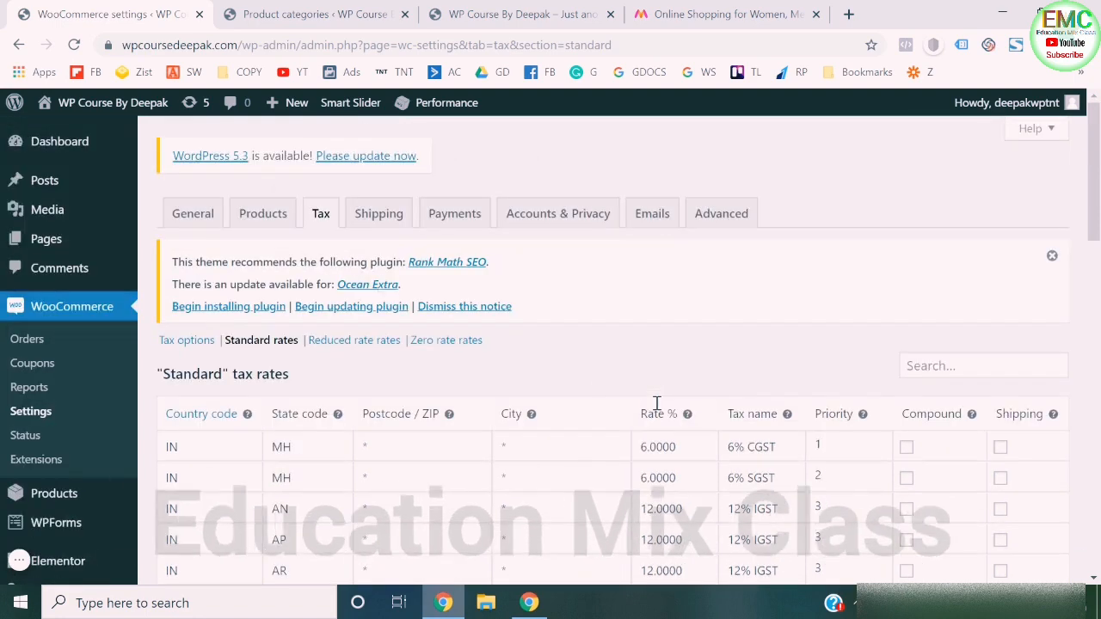
pyautogui.click(193, 231)
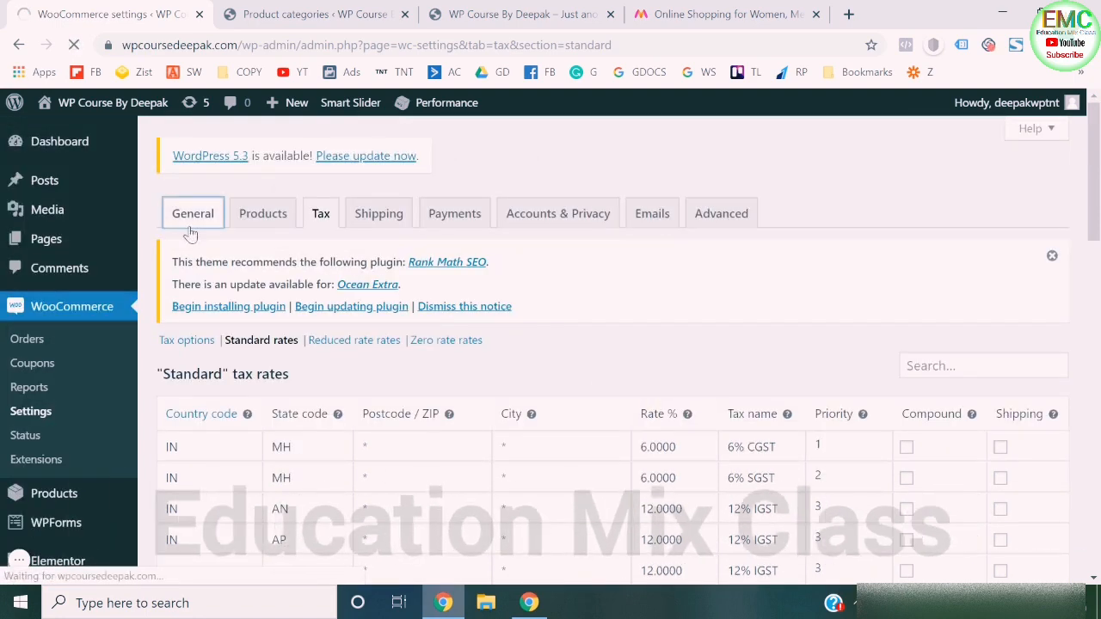